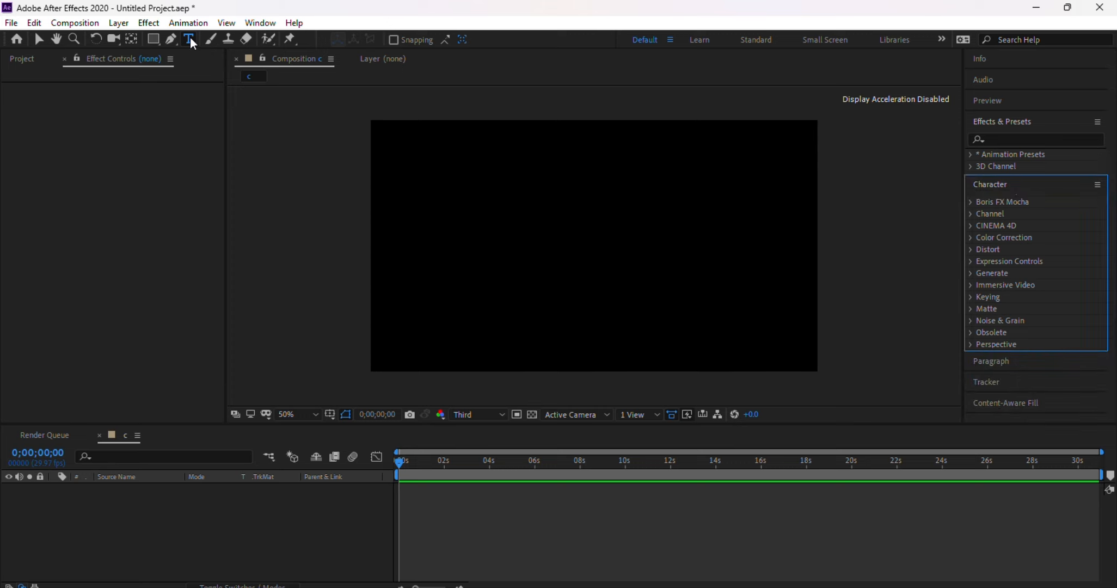
# - Create a text layer reading "BLUR" near the middle of the composition
pyautogui.click(515, 255)
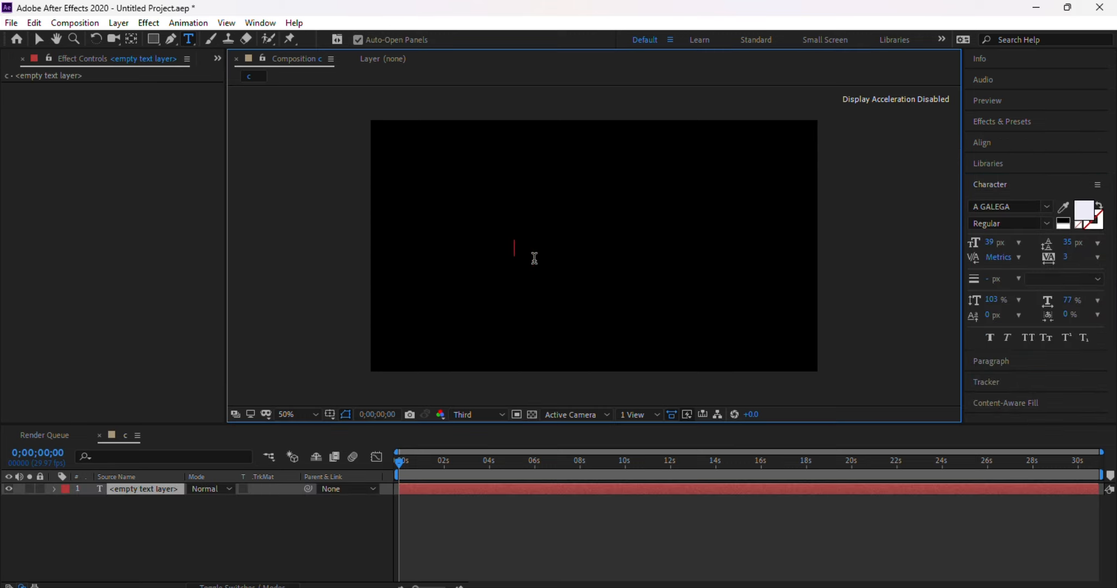
pyautogui.write('b')
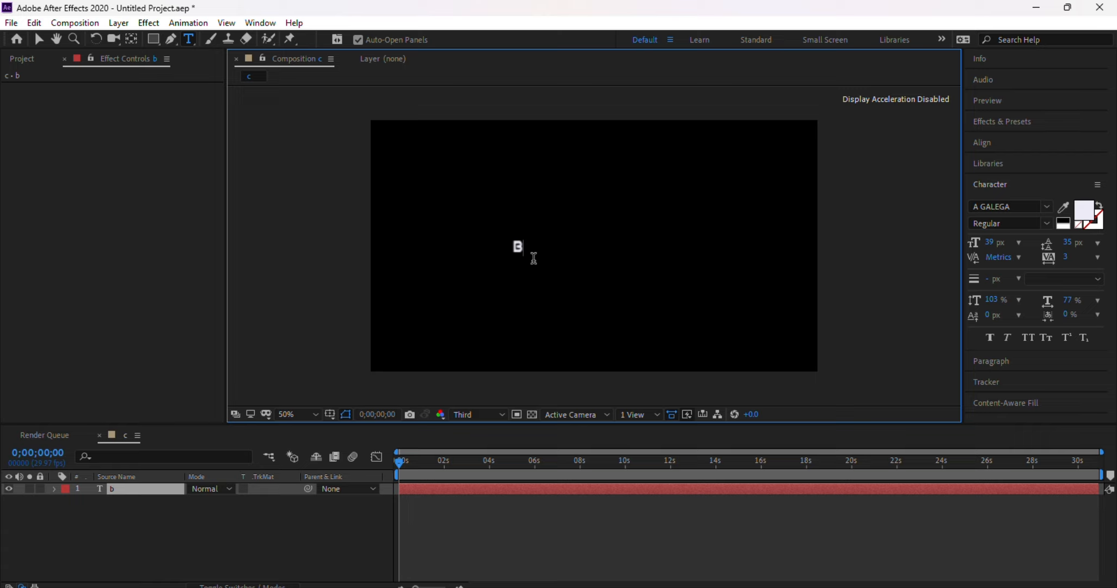
pyautogui.press('BackSpace')
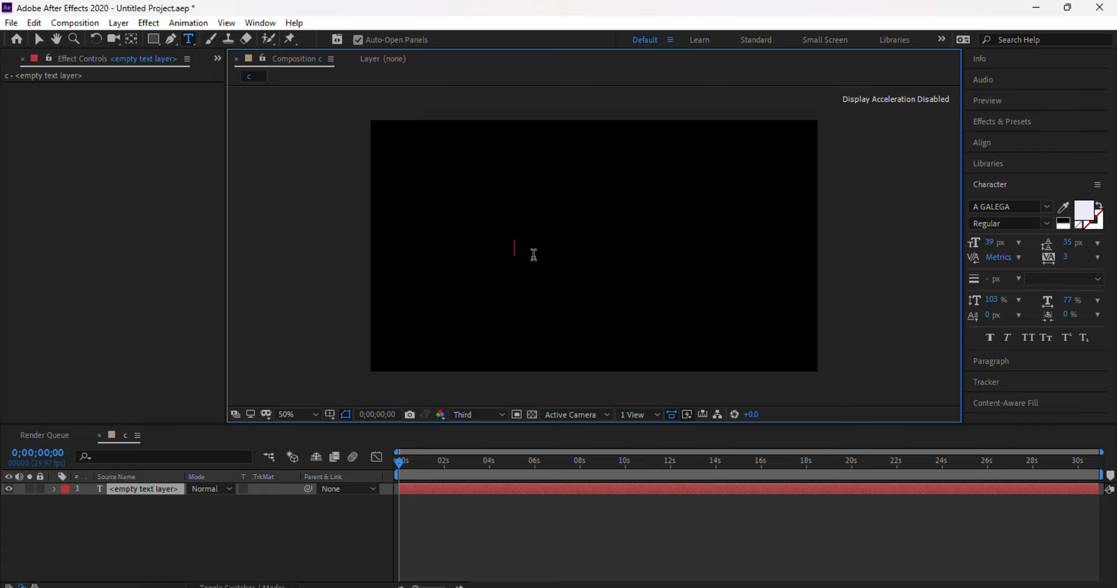
pyautogui.write('BLUR')
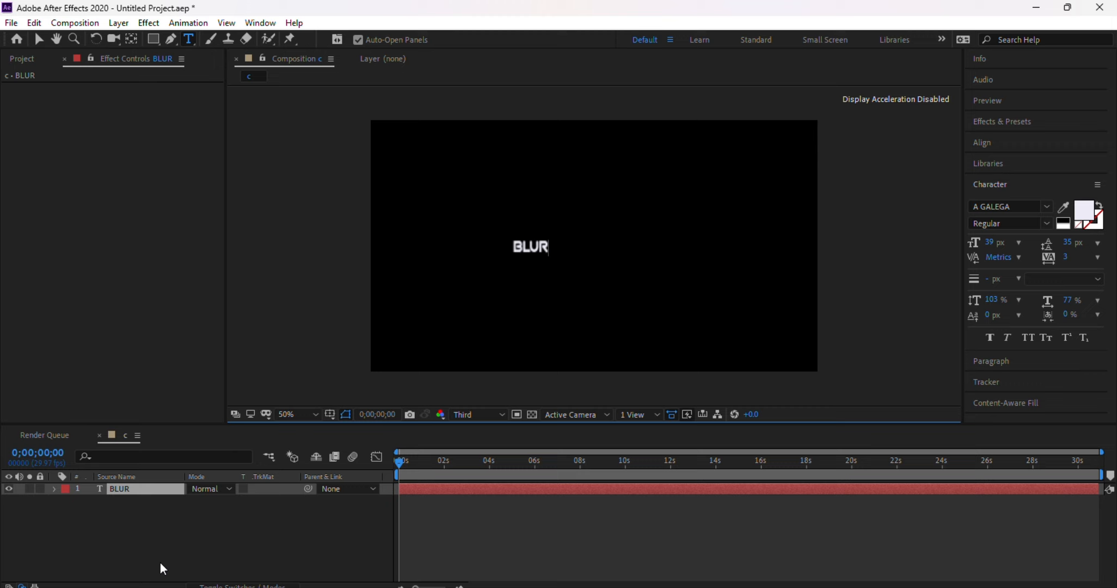
# - Scale the BLUR text layer up to 654%
pyautogui.click(135, 491)
pyautogui.press('s')
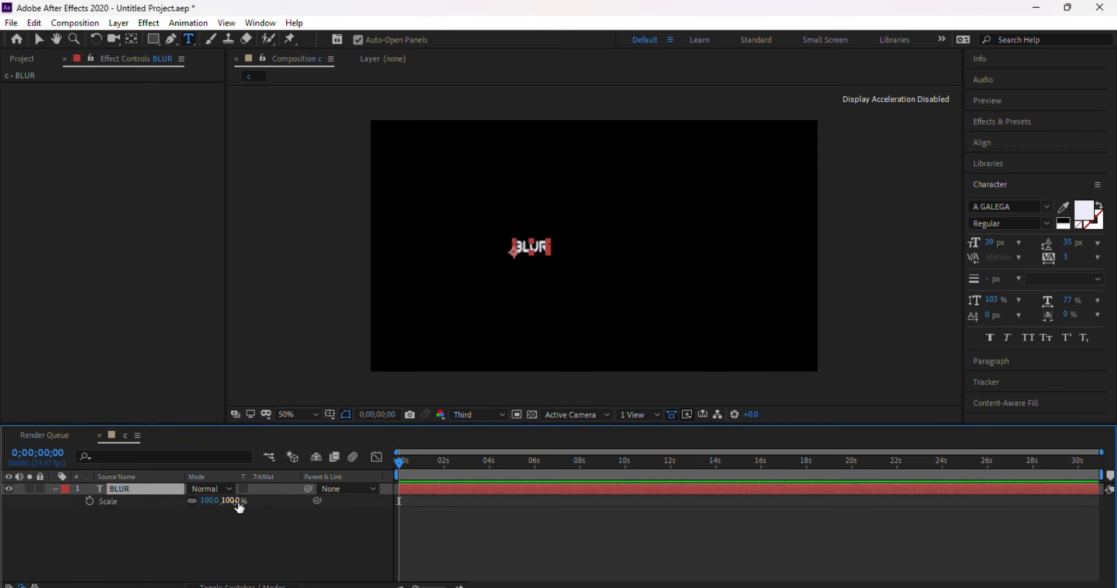
pyautogui.moveTo(240, 501); pyautogui.dragTo(595, 477)
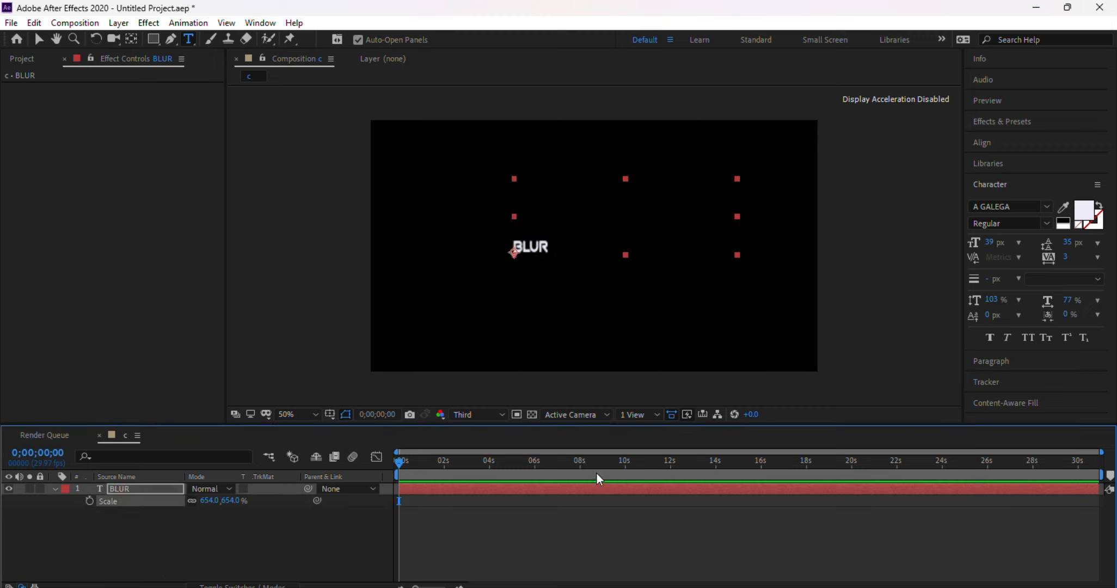
# - Move the enlarged BLUR text to the middle of the frame and place its anchor point at the text's center
pyautogui.click(40, 40)
pyautogui.moveTo(653, 201); pyautogui.dragTo(607, 246)
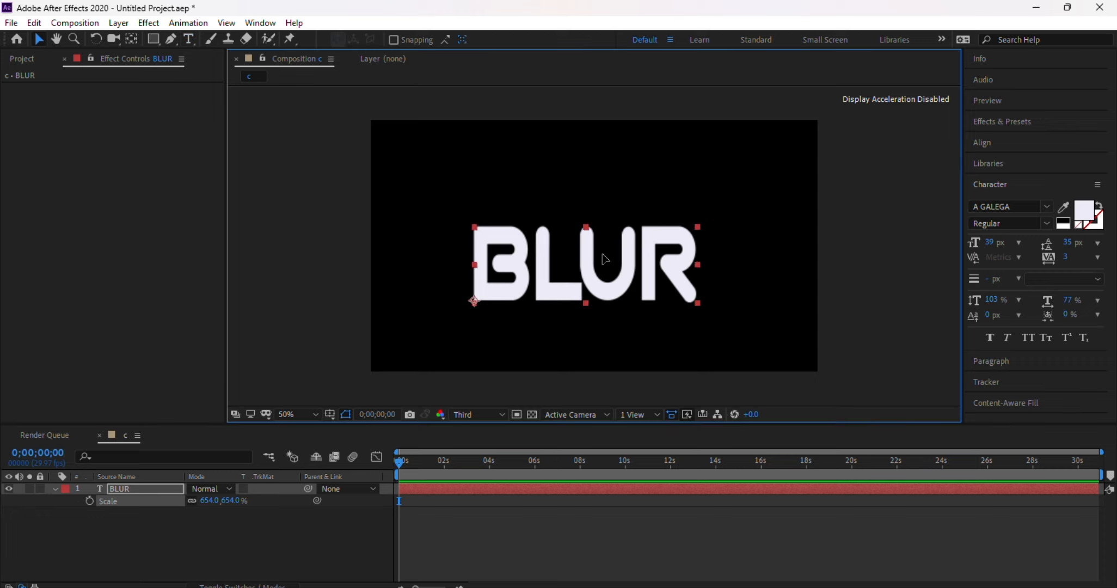
pyautogui.click(131, 38)
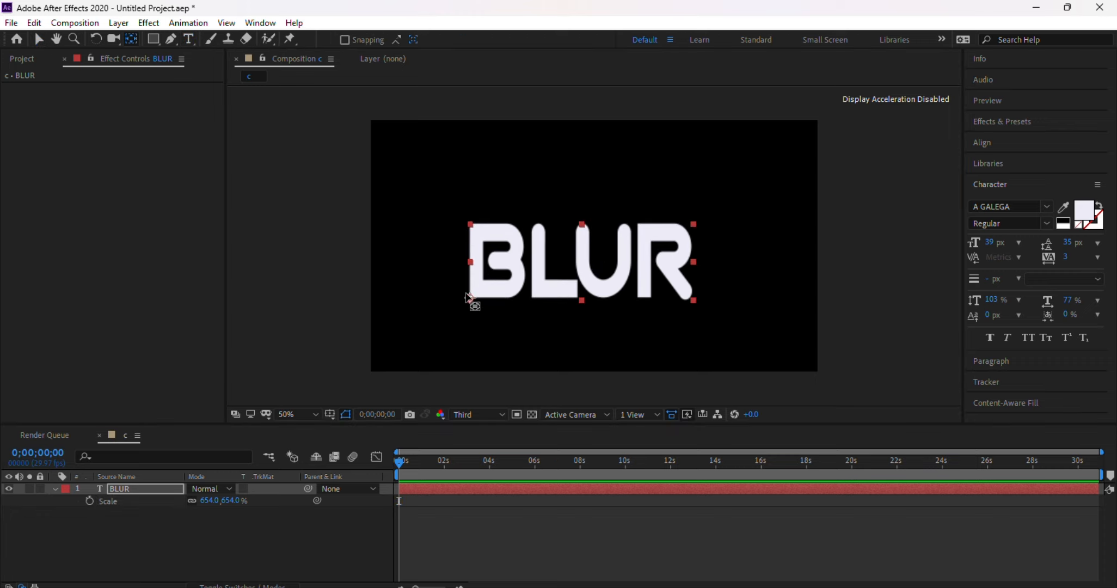
pyautogui.moveTo(469, 298); pyautogui.dragTo(585, 269)
# - Try the absender font on the whole BLUR text, and undo the font change
pyautogui.click(189, 38)
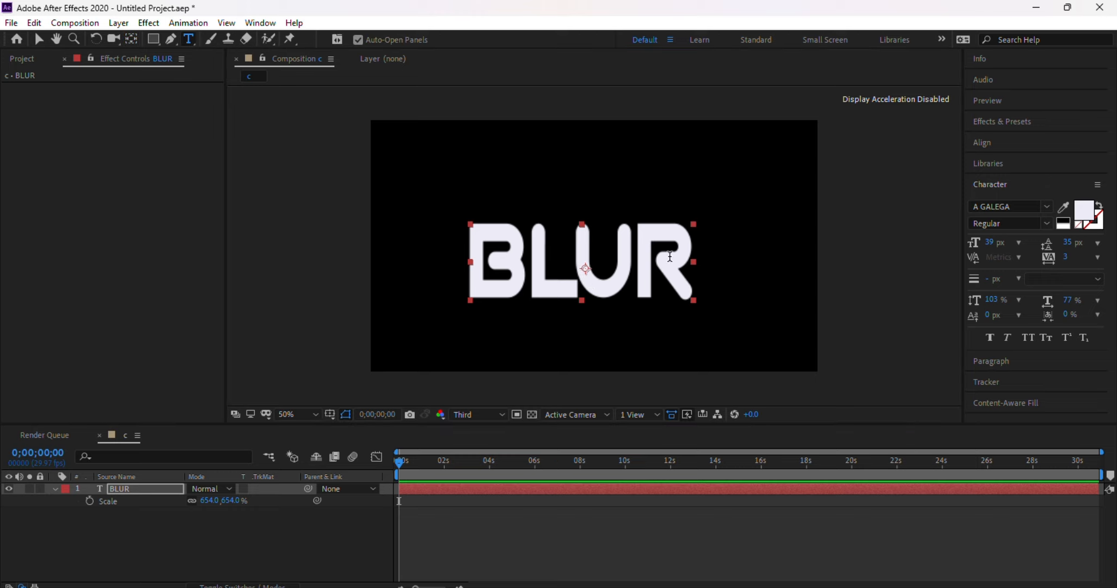
pyautogui.click(688, 251)
pyautogui.moveTo(689, 251); pyautogui.dragTo(486, 246)
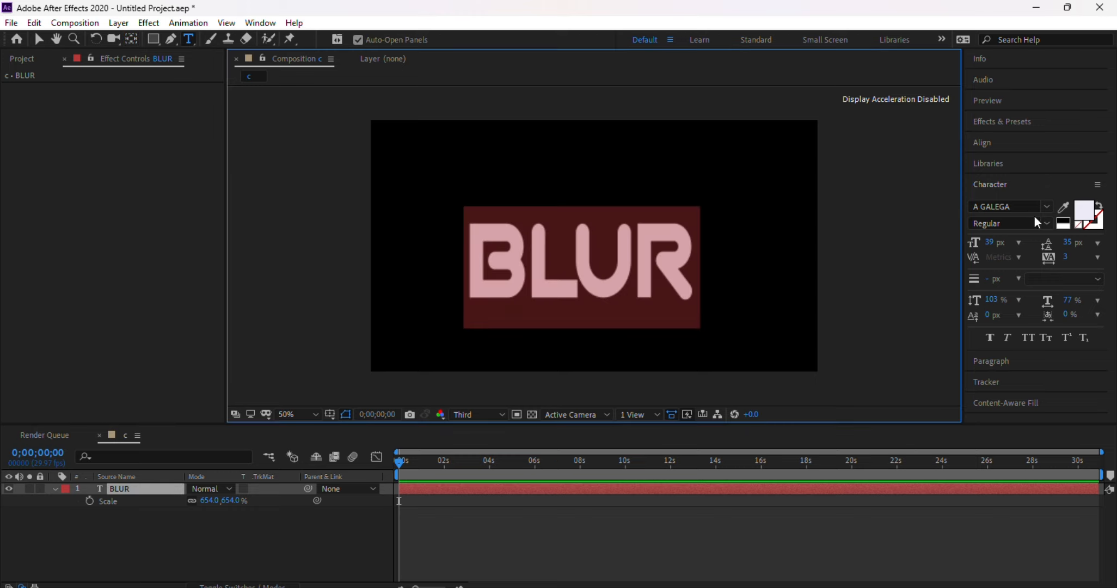
pyautogui.click(1047, 204)
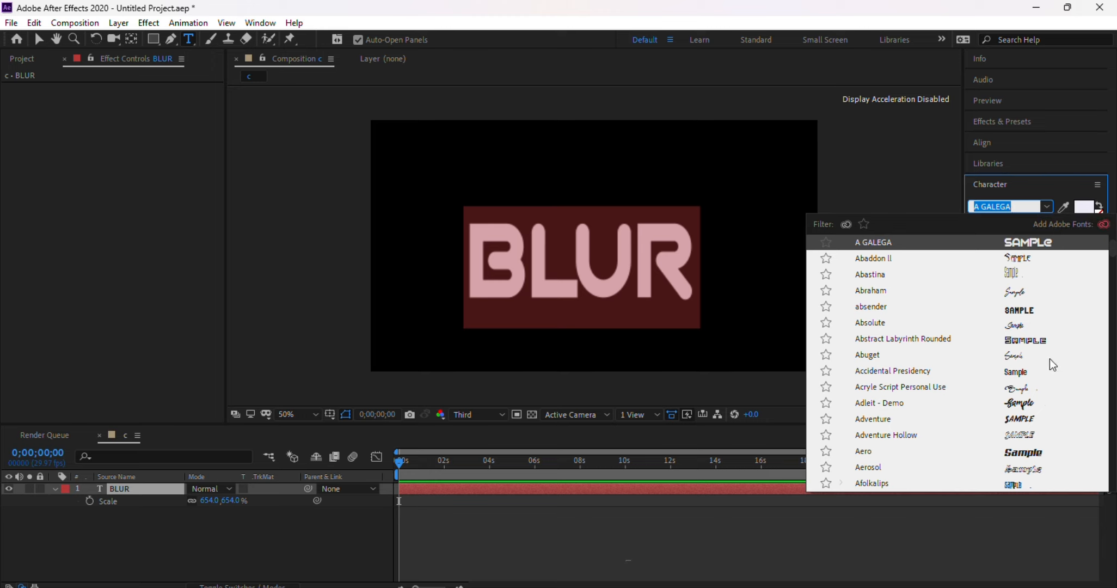
pyautogui.click(1030, 305)
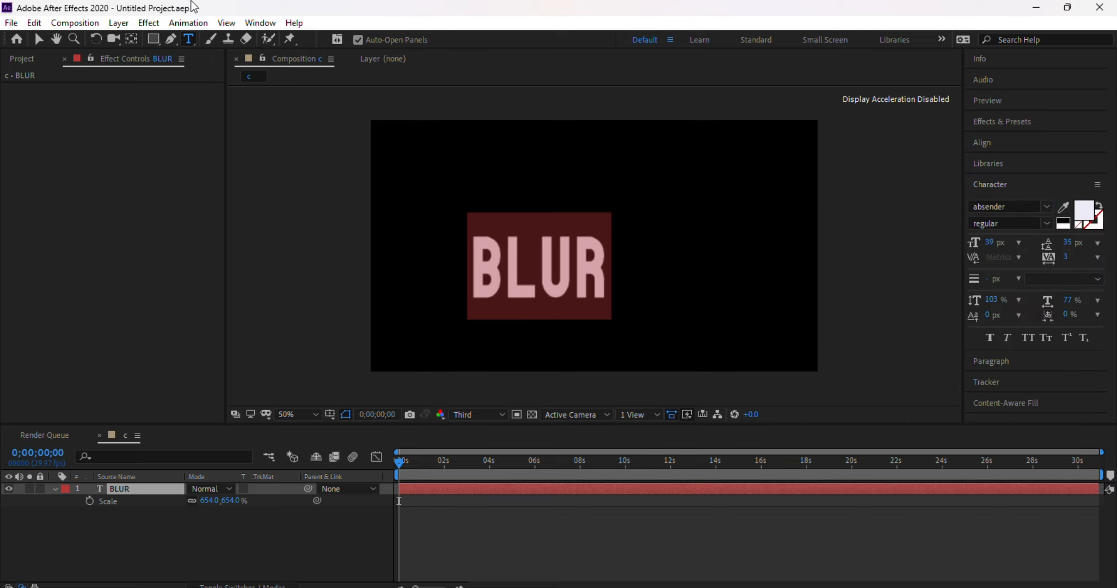
pyautogui.hotkey('ctrl', 'z')
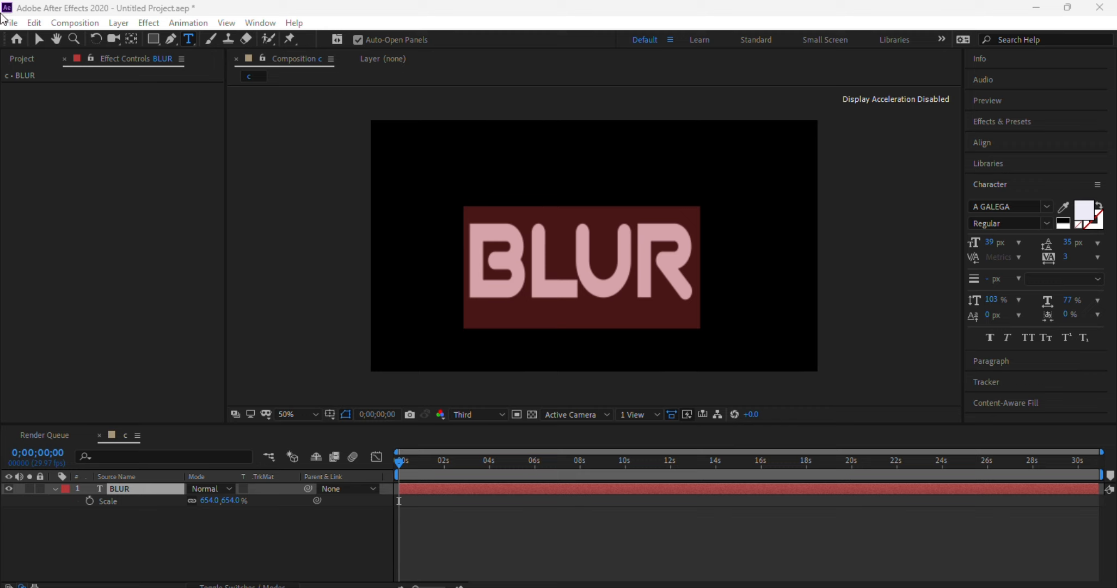
# - Reposition the BLUR text at the center of the frame and set its scale to 652%
pyautogui.click(40, 39)
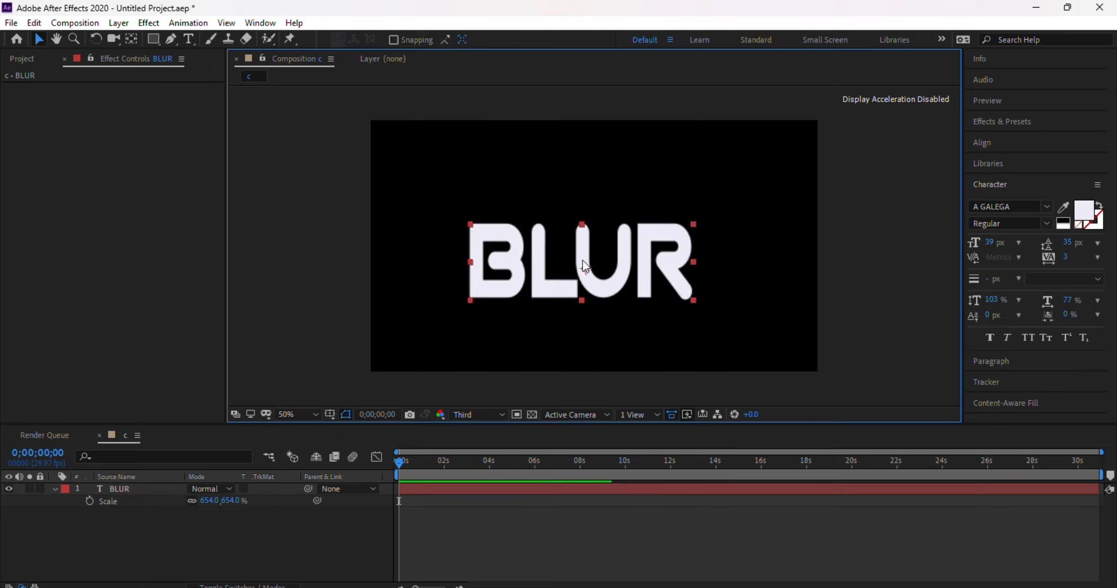
pyautogui.moveTo(605, 252); pyautogui.dragTo(608, 254)
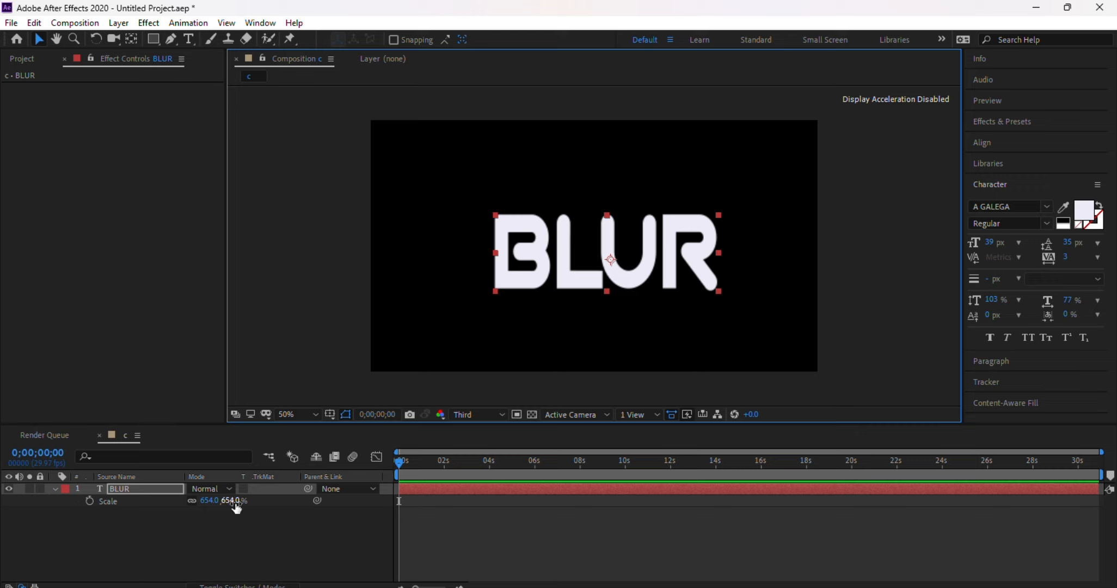
pyautogui.moveTo(236, 507); pyautogui.dragTo(201, 513)
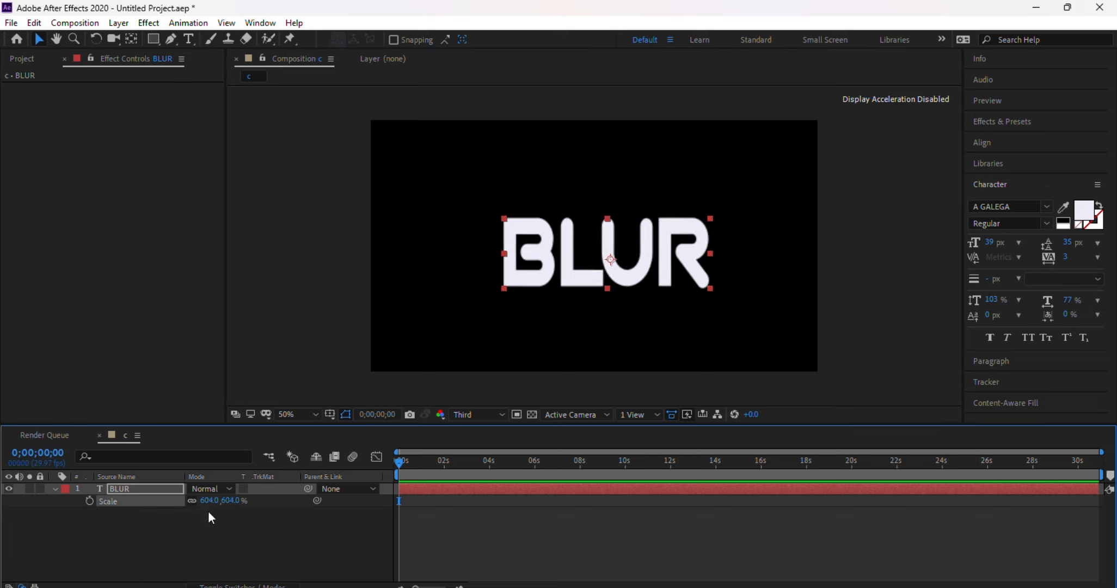
pyautogui.moveTo(626, 266); pyautogui.dragTo(612, 262)
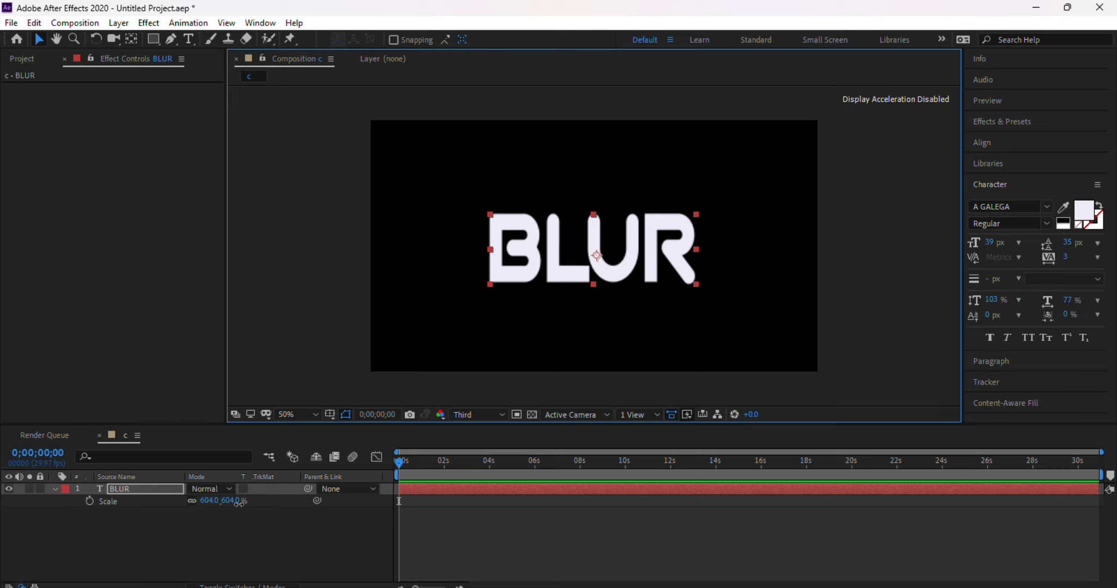
pyautogui.moveTo(218, 500); pyautogui.dragTo(269, 500)
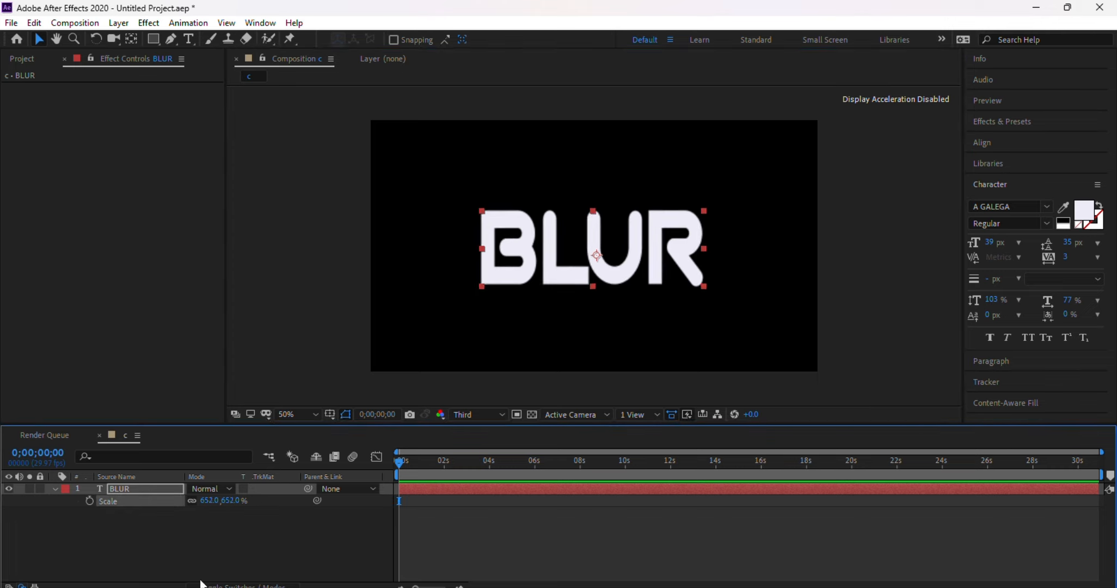
# - Add a separate shape layer with a rectangle covering the whole composition
pyautogui.click(172, 557)
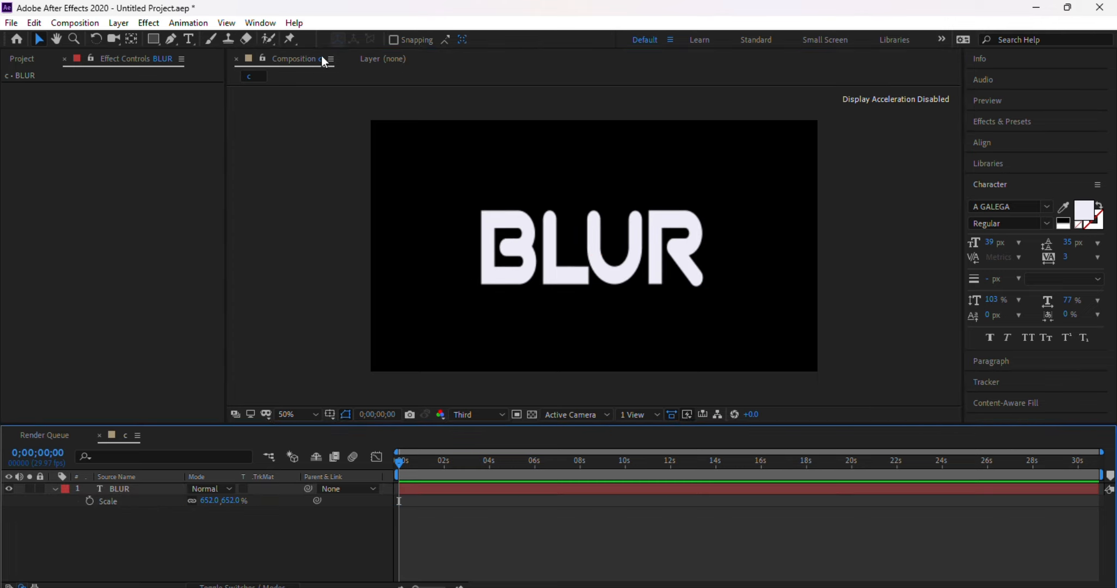
pyautogui.doubleClick(153, 39)
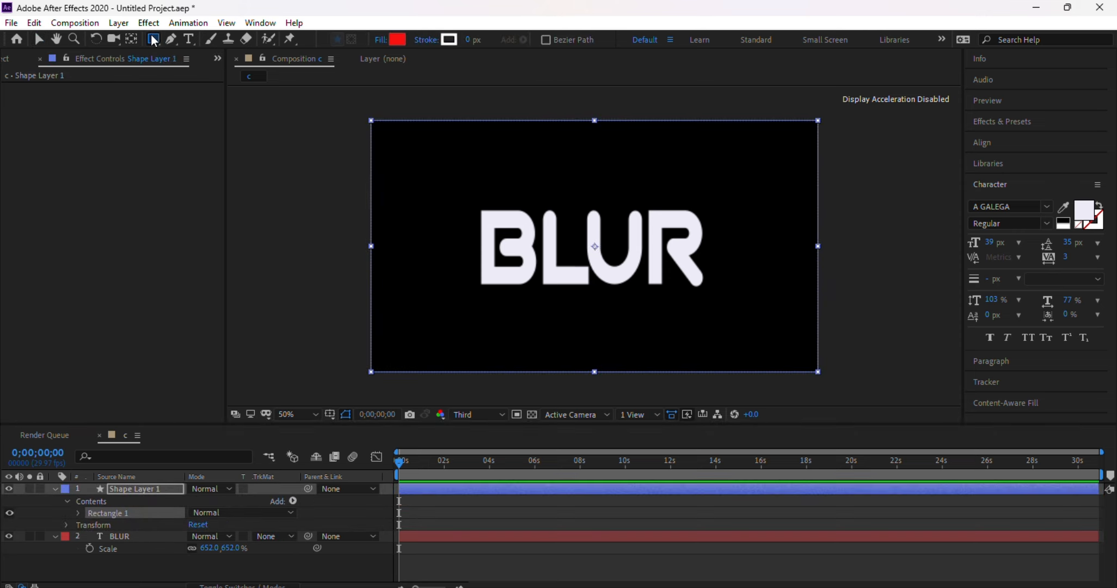
pyautogui.press('v')
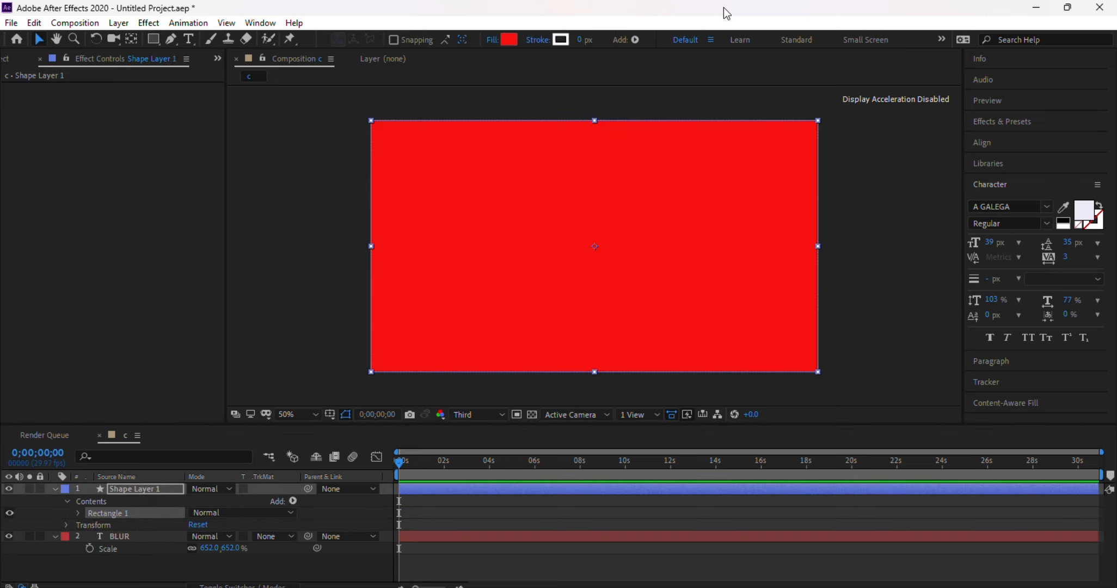
# - Set the full-frame rectangle's fill color to black (000000)
pyautogui.click(508, 44)
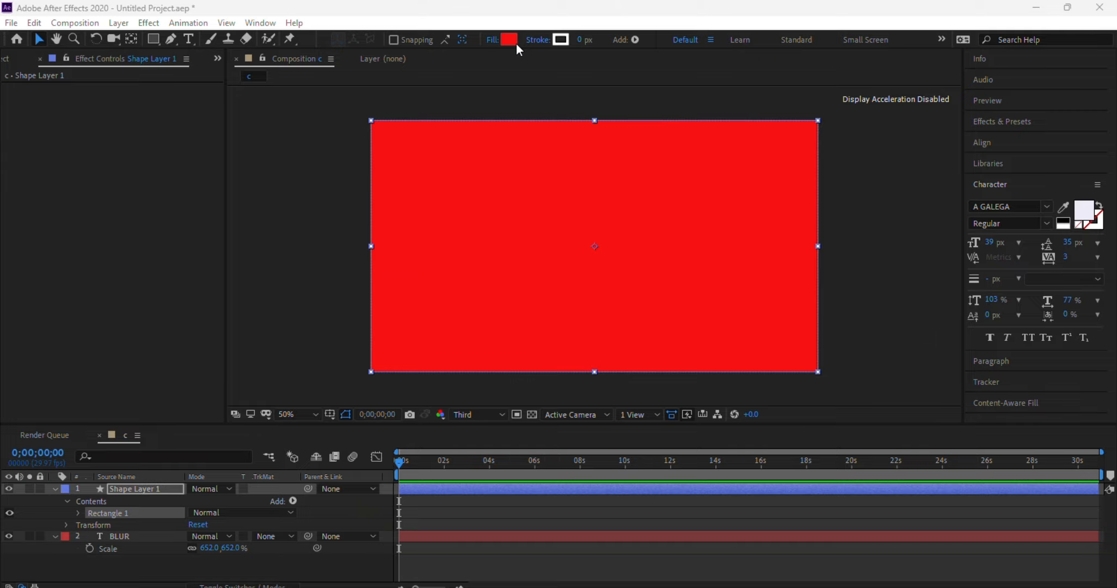
pyautogui.moveTo(871, 8); pyautogui.dragTo(679, 78)
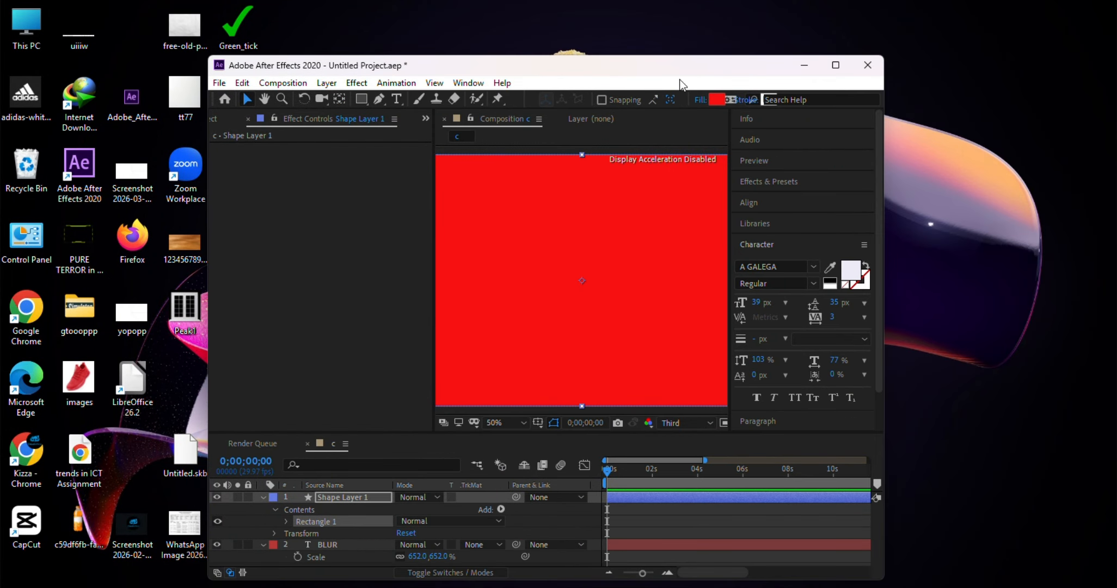
pyautogui.click(717, 99)
pyautogui.click(713, 570)
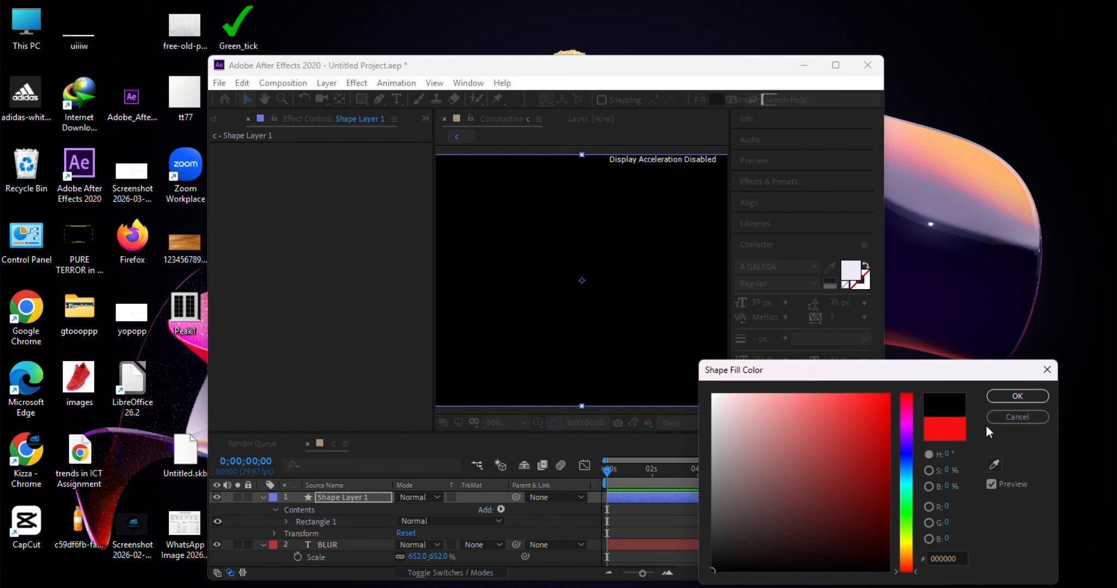
pyautogui.click(1007, 396)
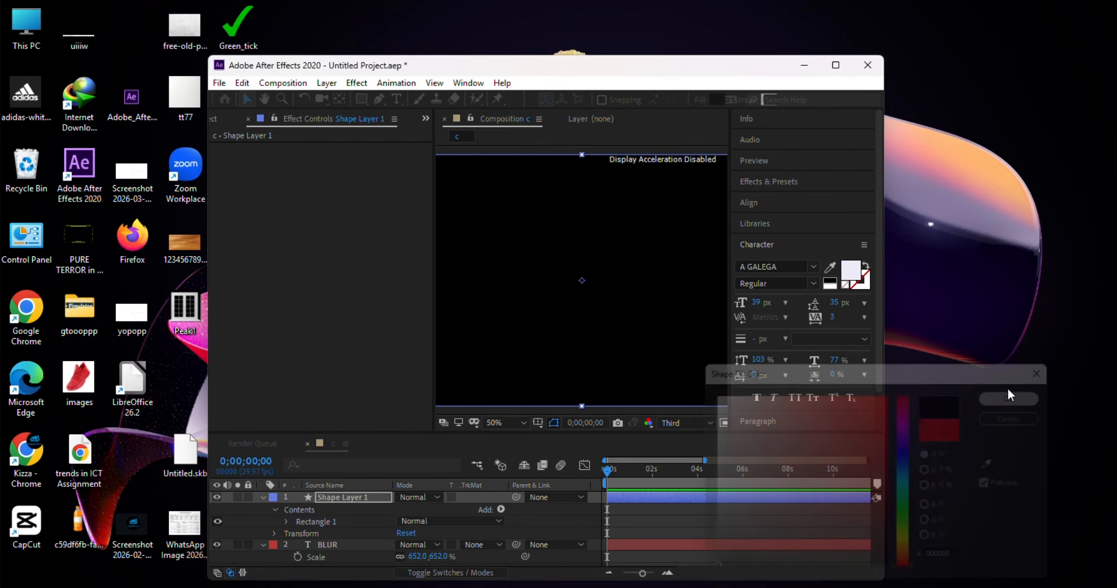
pyautogui.click(839, 66)
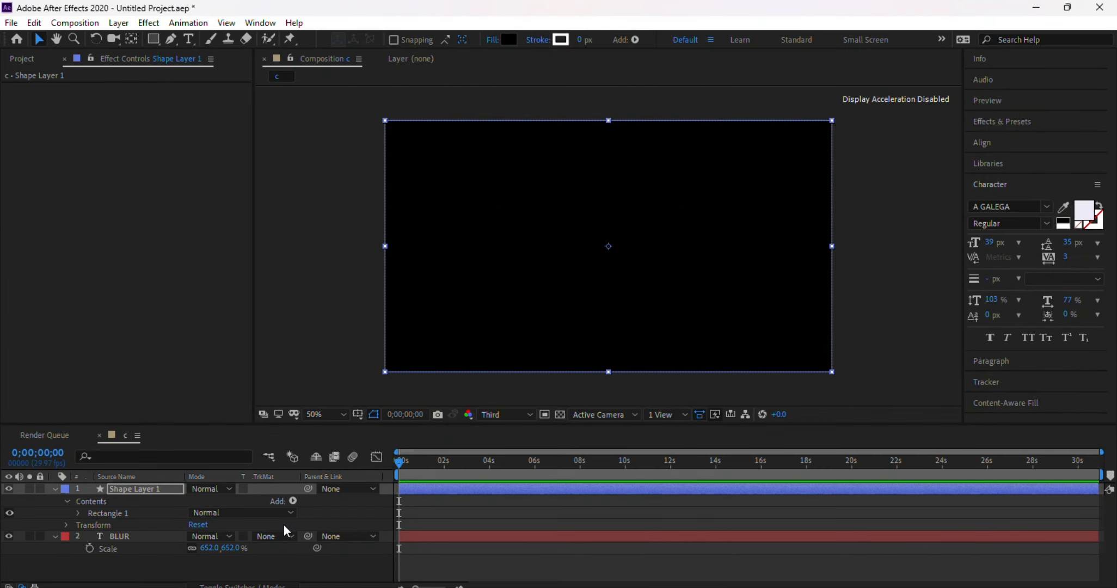
# - Collapse both layers' properties and move Shape Layer 1 below the BLUR text layer
pyautogui.click(239, 569)
pyautogui.click(55, 488)
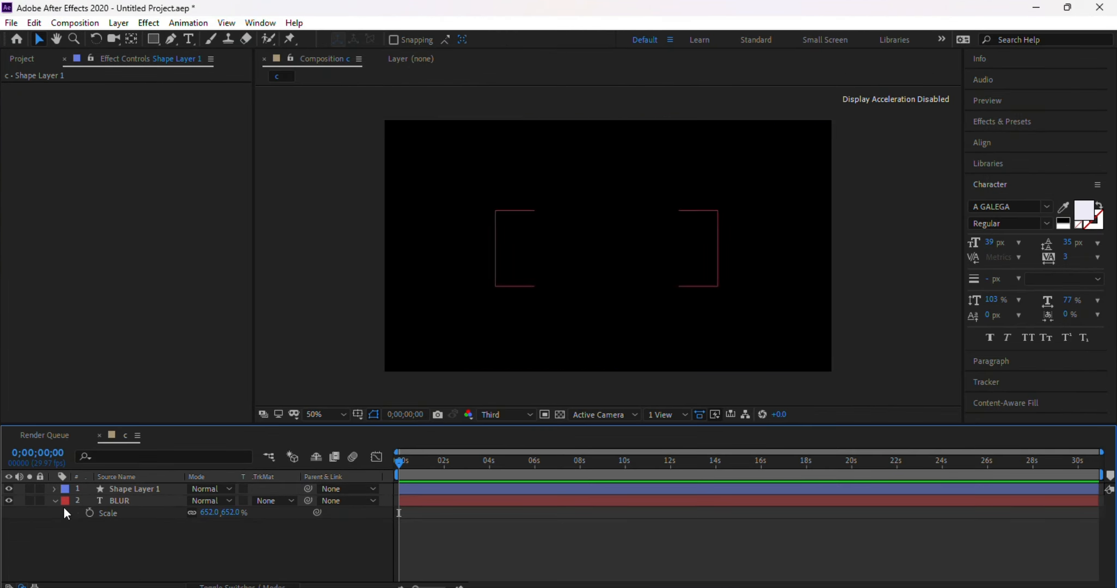
pyautogui.click(55, 500)
pyautogui.click(109, 487)
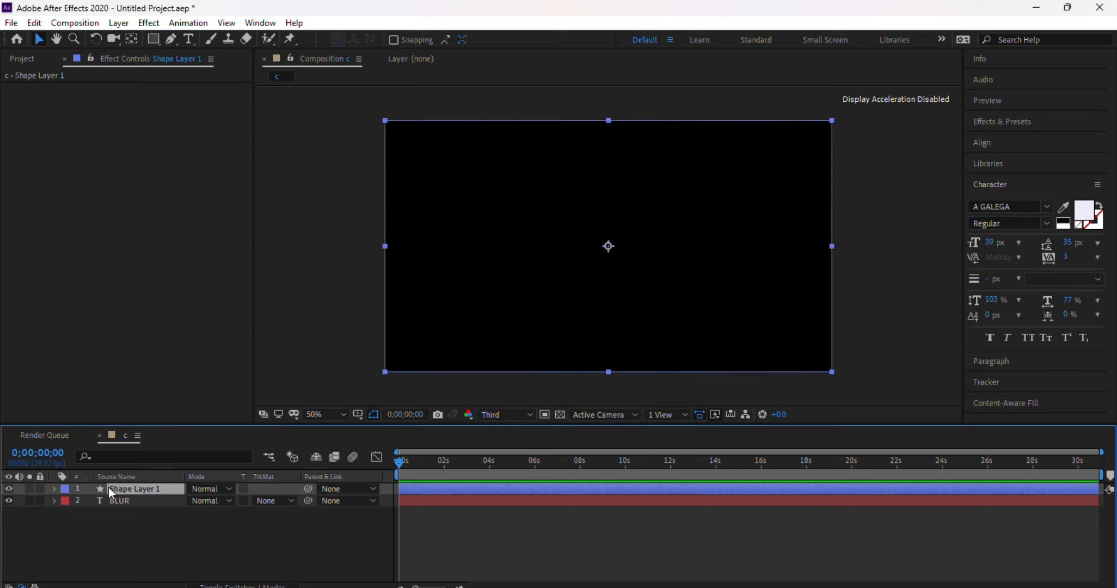
pyautogui.moveTo(129, 490); pyautogui.dragTo(157, 520)
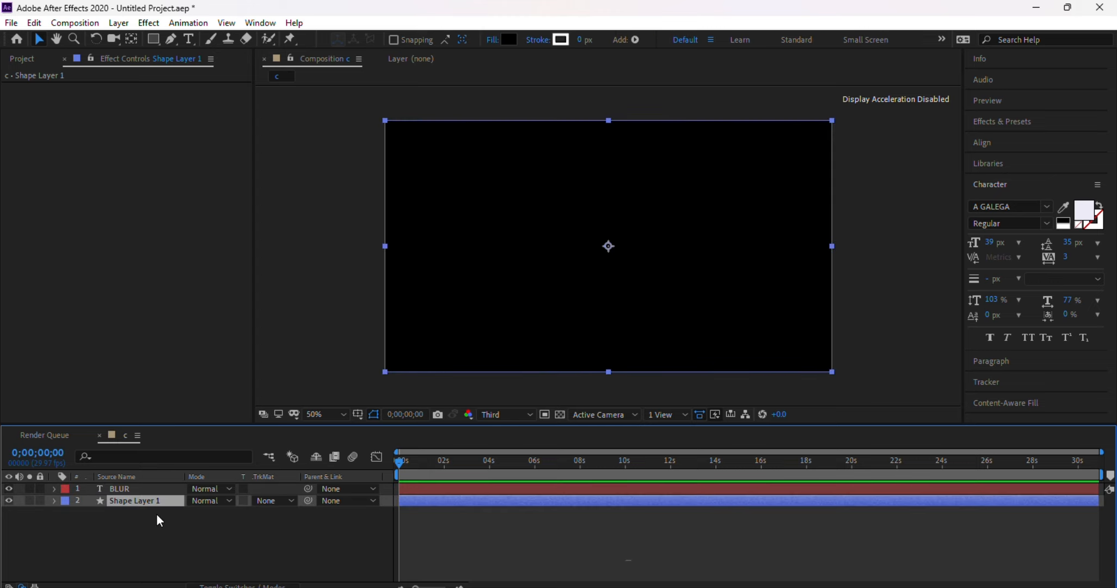
pyautogui.click(873, 242)
# - Pre-compose the BLUR and Shape Layer 1 layers into a new composition named "text"
pyautogui.moveTo(226, 548); pyautogui.dragTo(136, 441)
pyautogui.rightClick(139, 498)
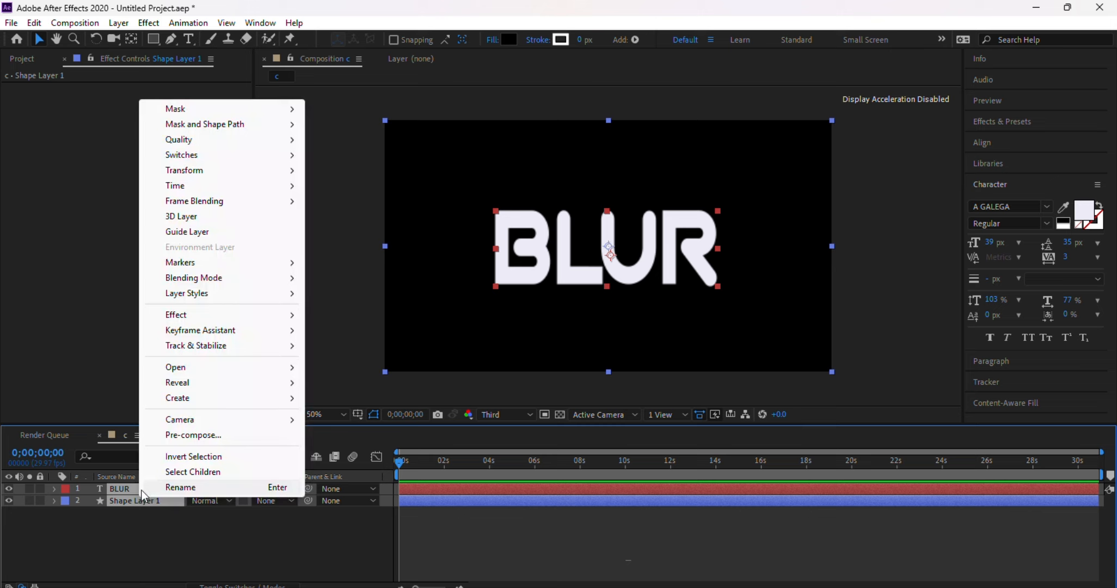
pyautogui.click(204, 436)
pyautogui.write('t')
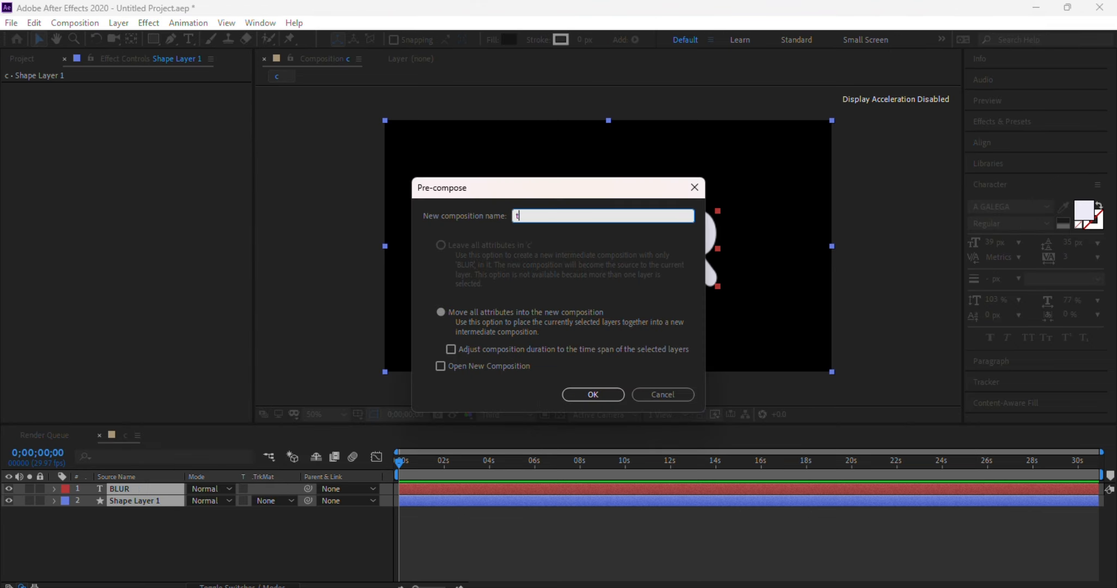
pyautogui.write('ext')
pyautogui.click(599, 396)
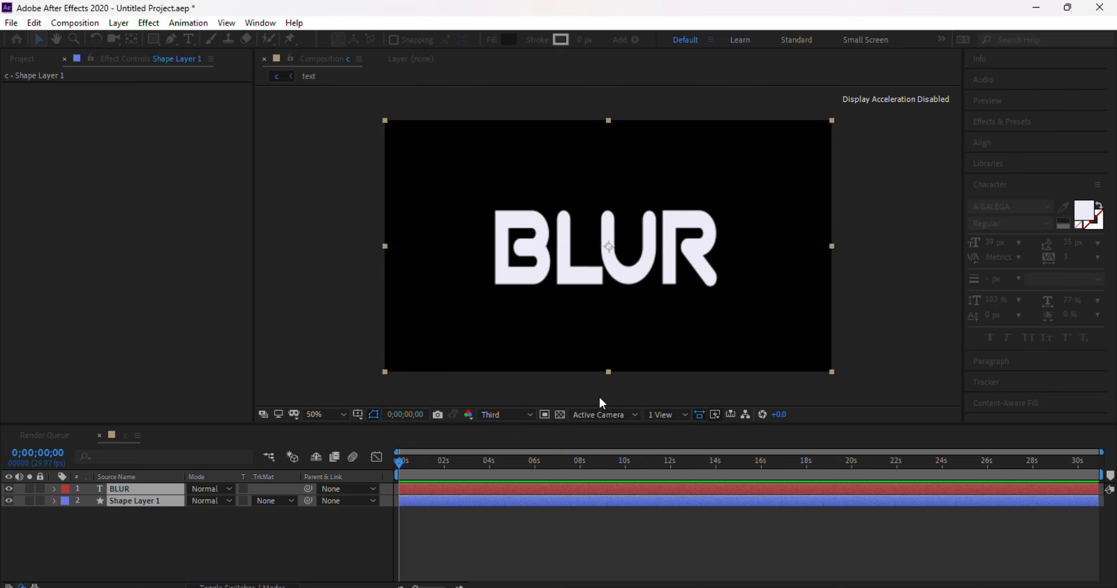
pyautogui.click(200, 525)
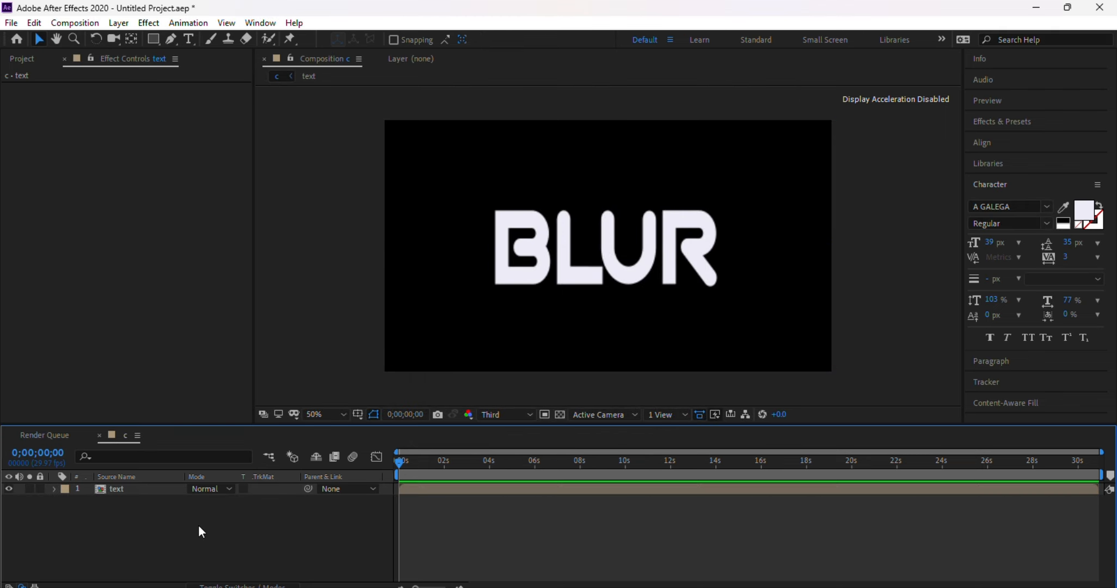
# - Create a composition-sized solid layer, 1280 x 720 px, named "colour"
pyautogui.rightClick(102, 521)
pyautogui.moveTo(150, 366)
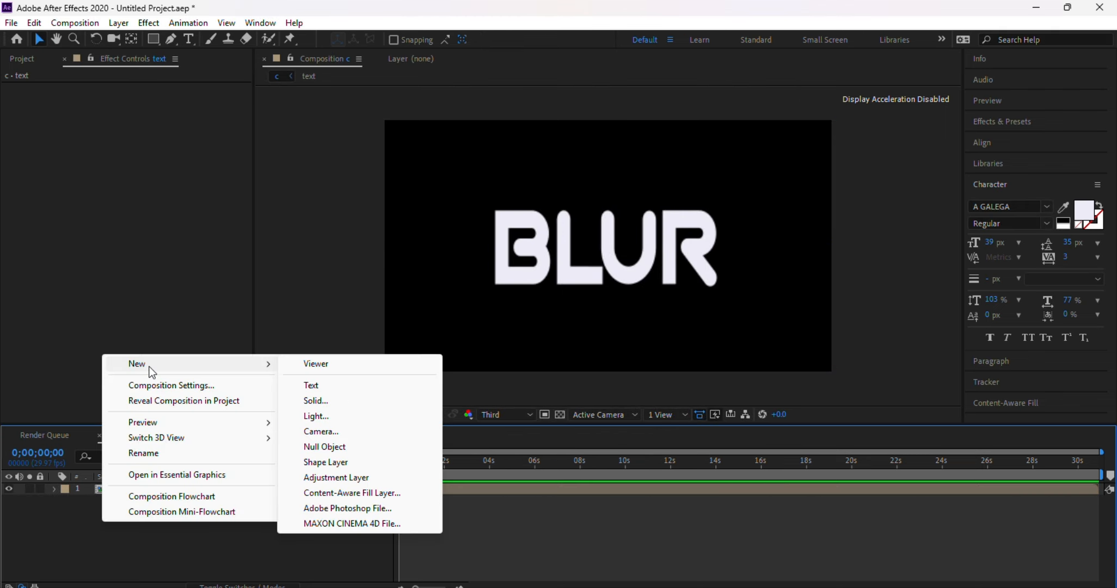
pyautogui.click(330, 401)
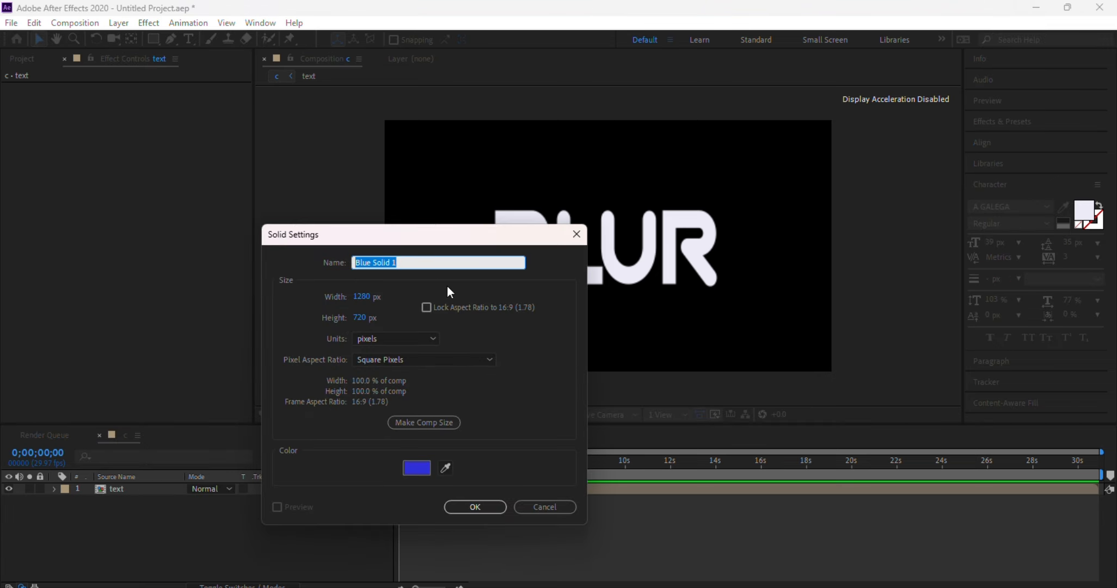
pyautogui.click(406, 263)
pyautogui.moveTo(425, 264); pyautogui.dragTo(339, 258)
pyautogui.write('colour')
pyautogui.click(483, 504)
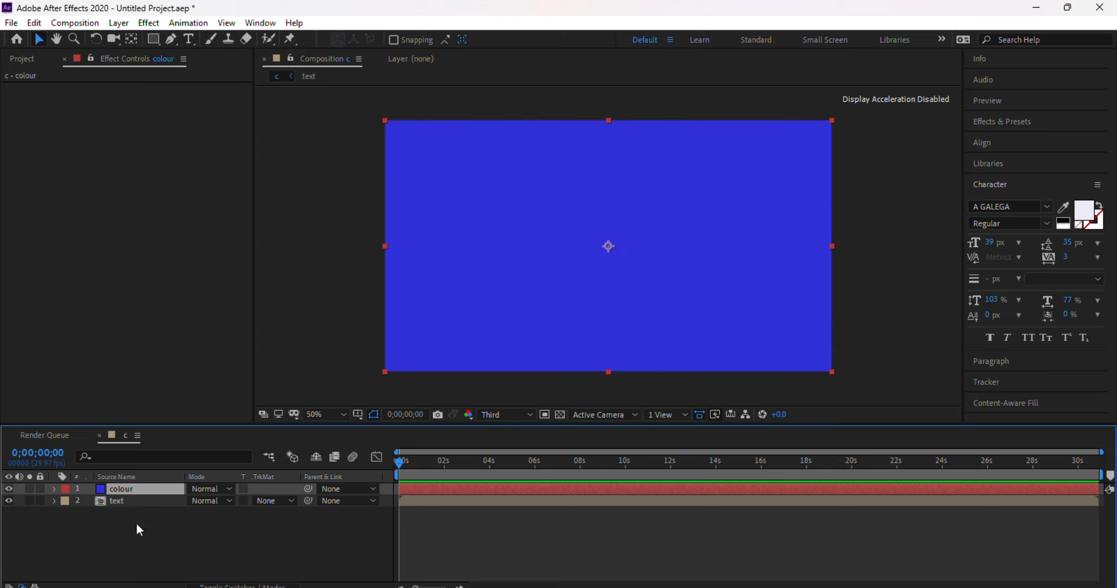
# - Find the 4-Color Gradient effect and apply it to the colour layer
pyautogui.click(121, 499)
pyautogui.click(129, 491)
pyautogui.click(994, 124)
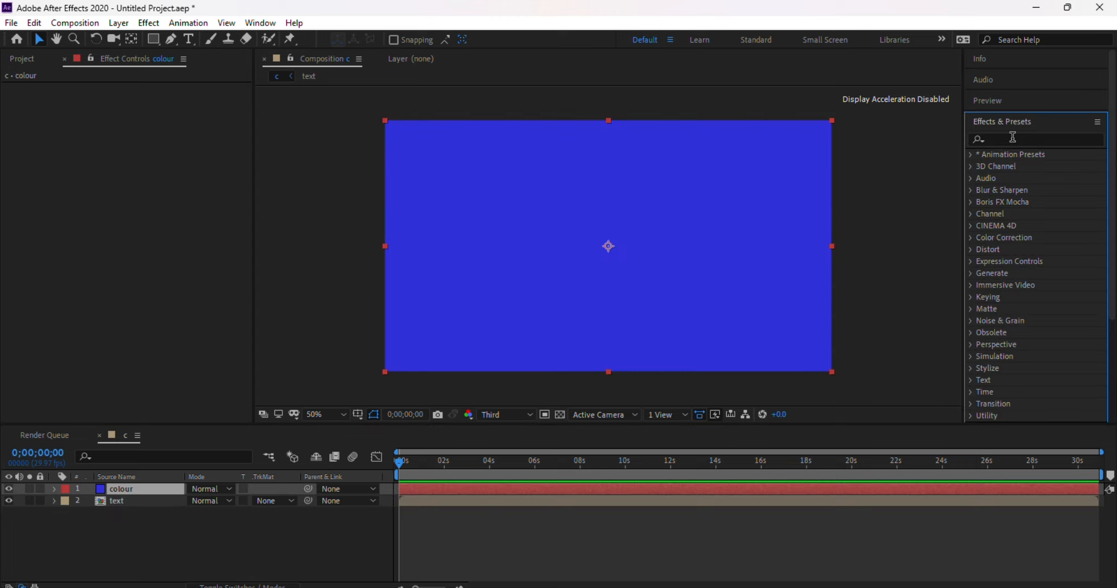
pyautogui.click(1013, 137)
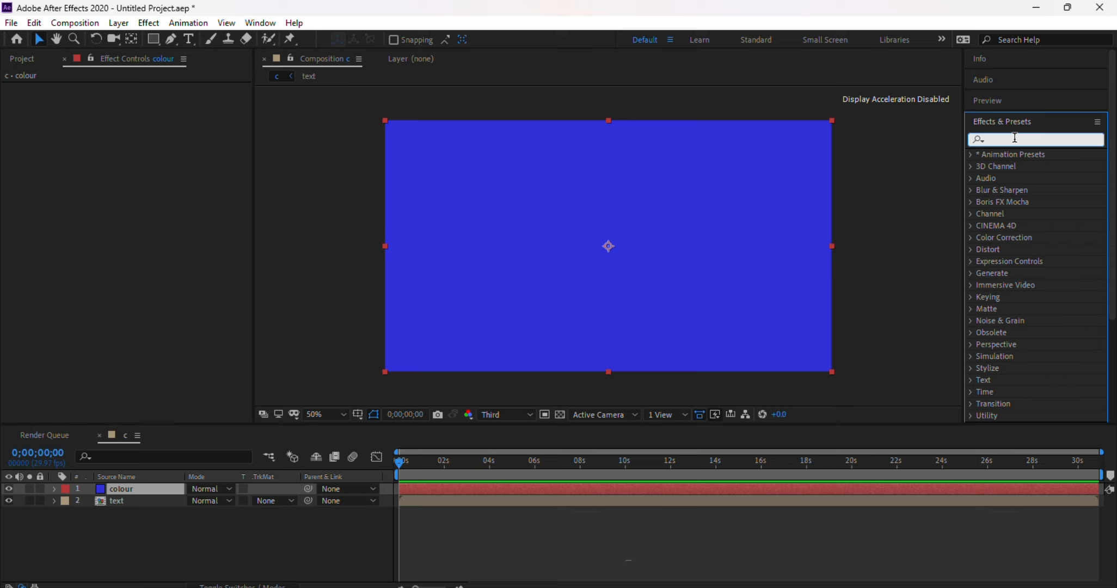
pyautogui.write('4')
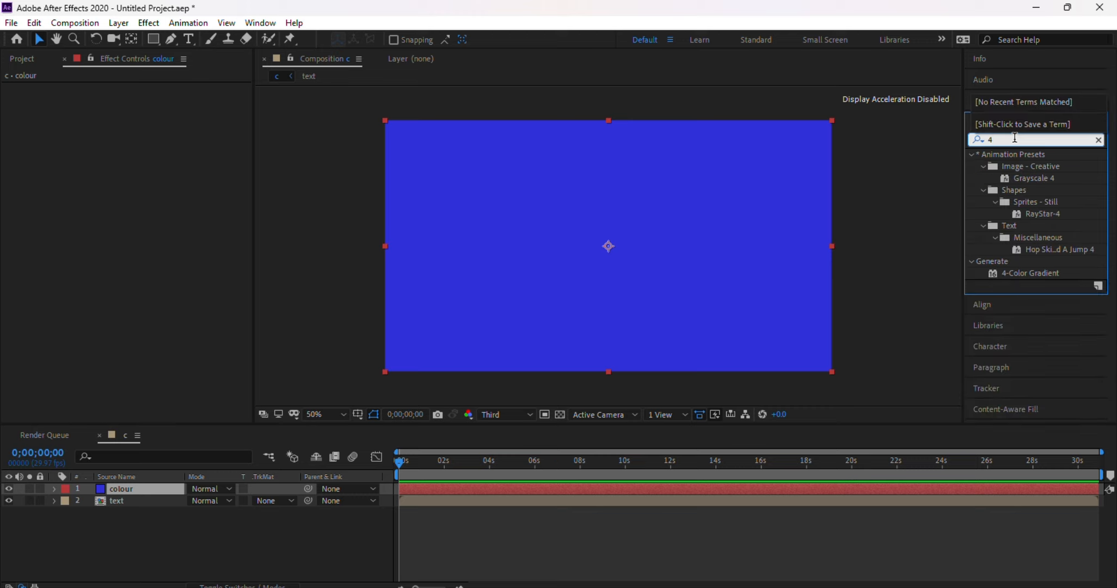
pyautogui.write('-')
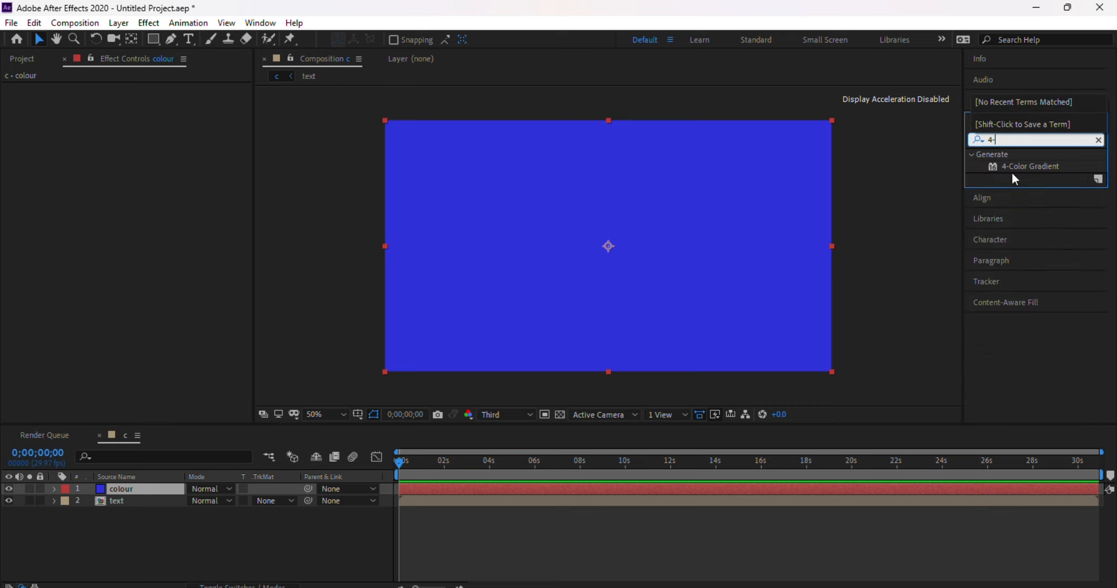
pyautogui.click(1025, 166)
pyautogui.moveTo(1030, 167); pyautogui.dragTo(163, 491)
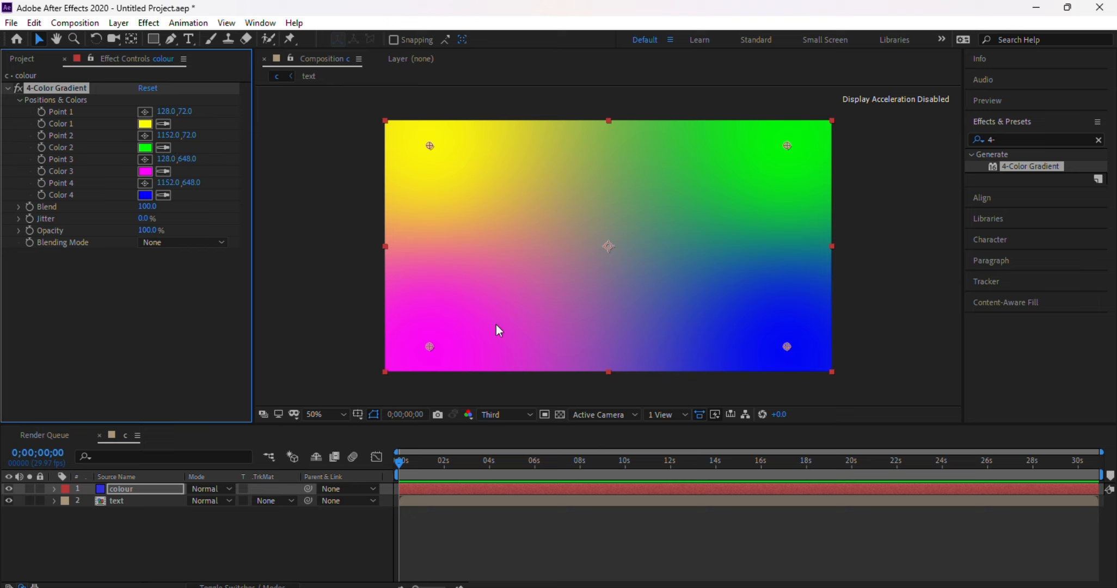
# - Set the gradient's Color 3 to the green sampled near Point 2 (02F608)
pyautogui.click(146, 173)
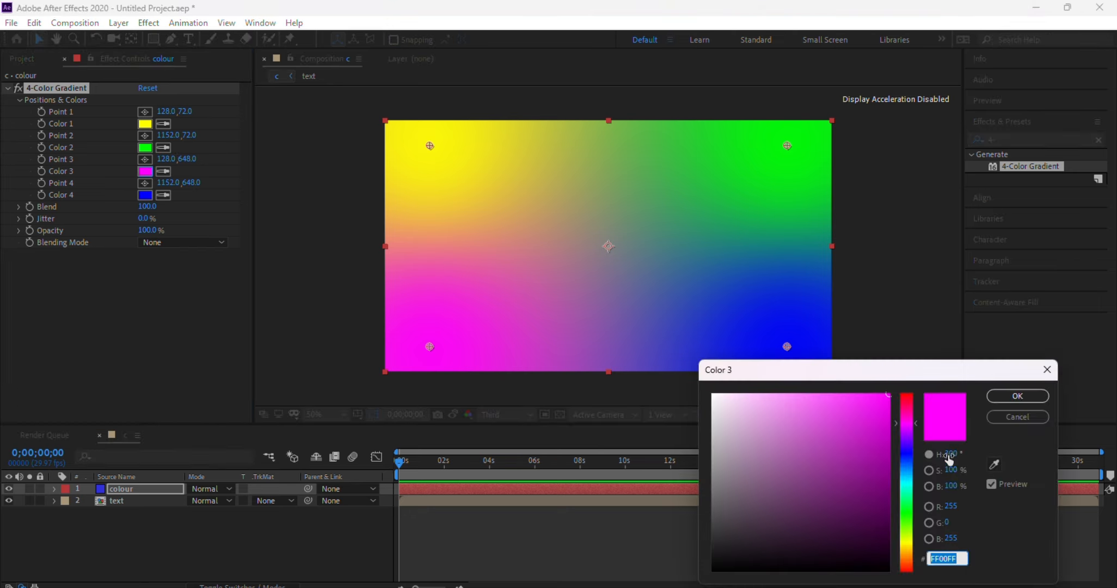
pyautogui.click(995, 464)
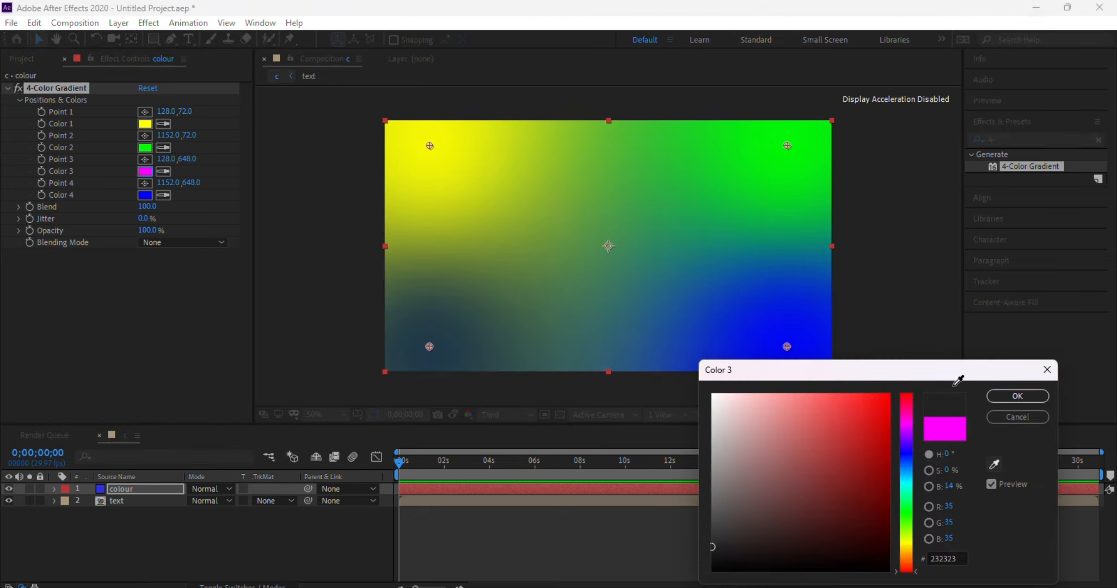
pyautogui.click(804, 144)
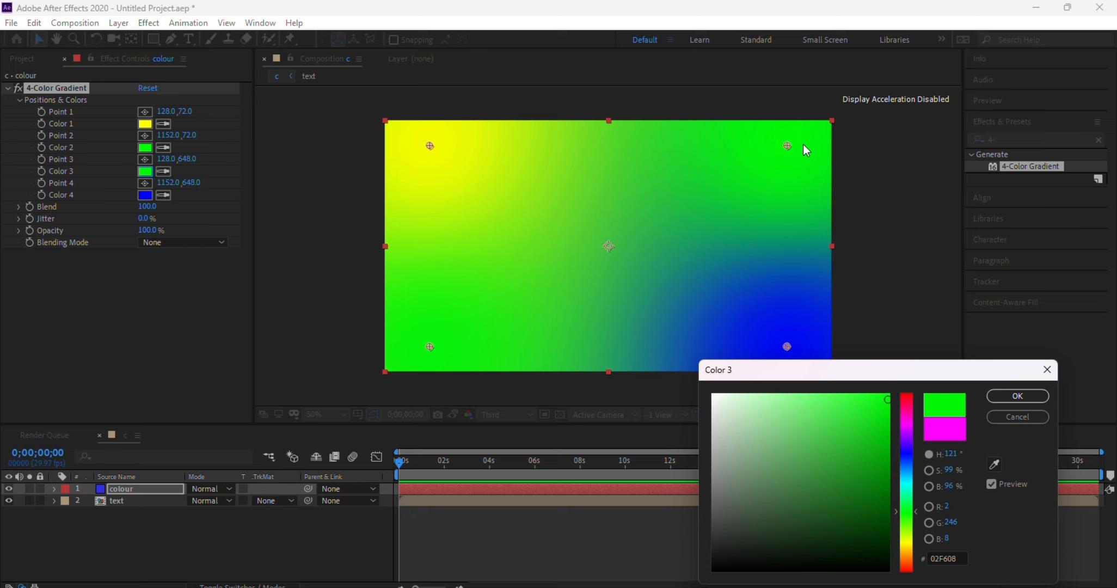
pyautogui.click(1017, 395)
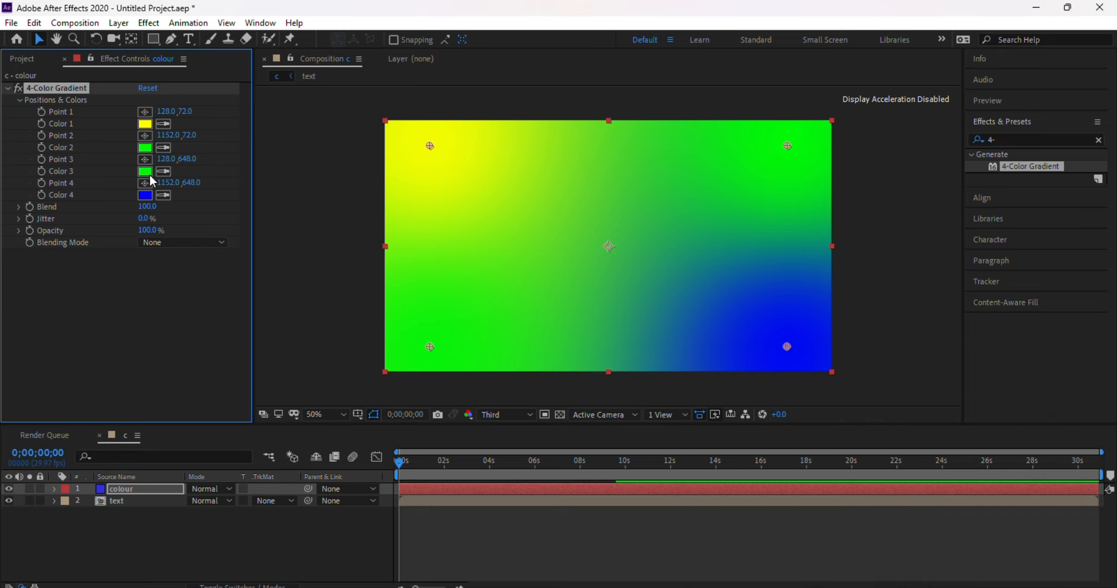
# - Set the gradient's Color 4 to the yellow sampled near Point 1
pyautogui.click(144, 194)
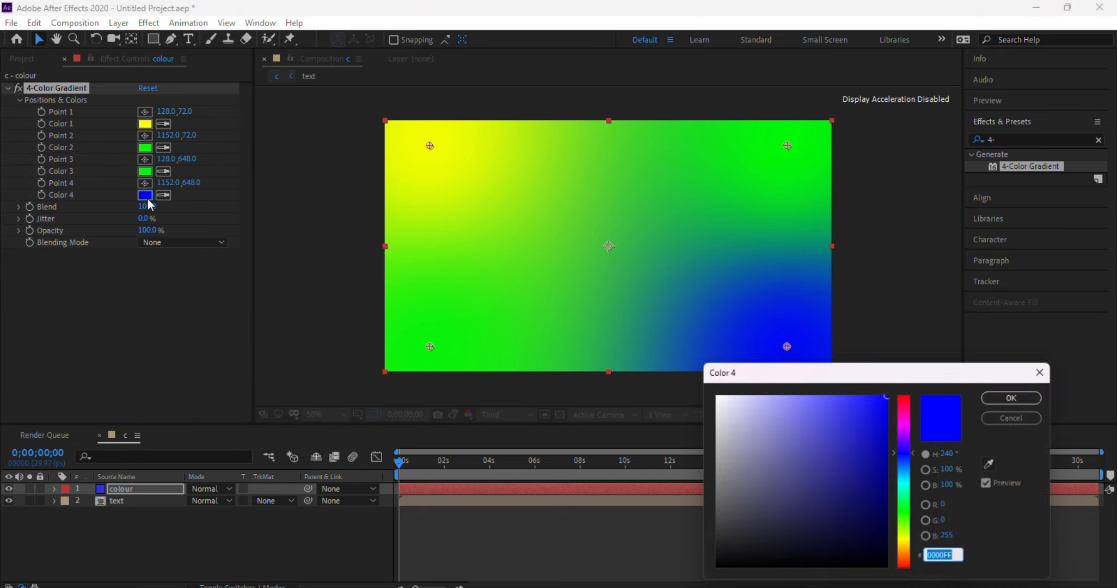
pyautogui.click(994, 465)
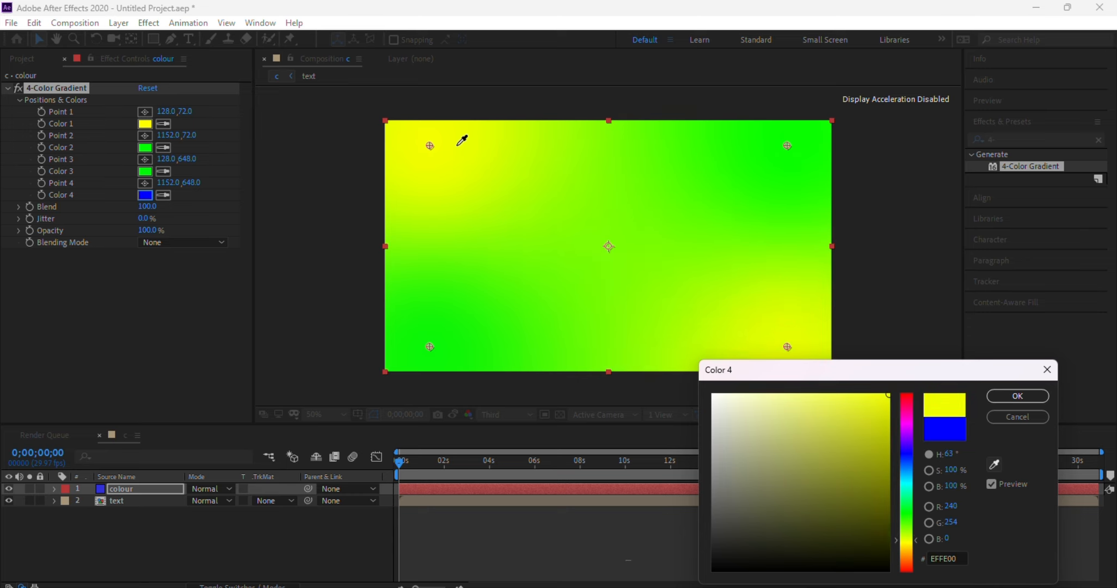
pyautogui.click(459, 147)
pyautogui.click(1026, 400)
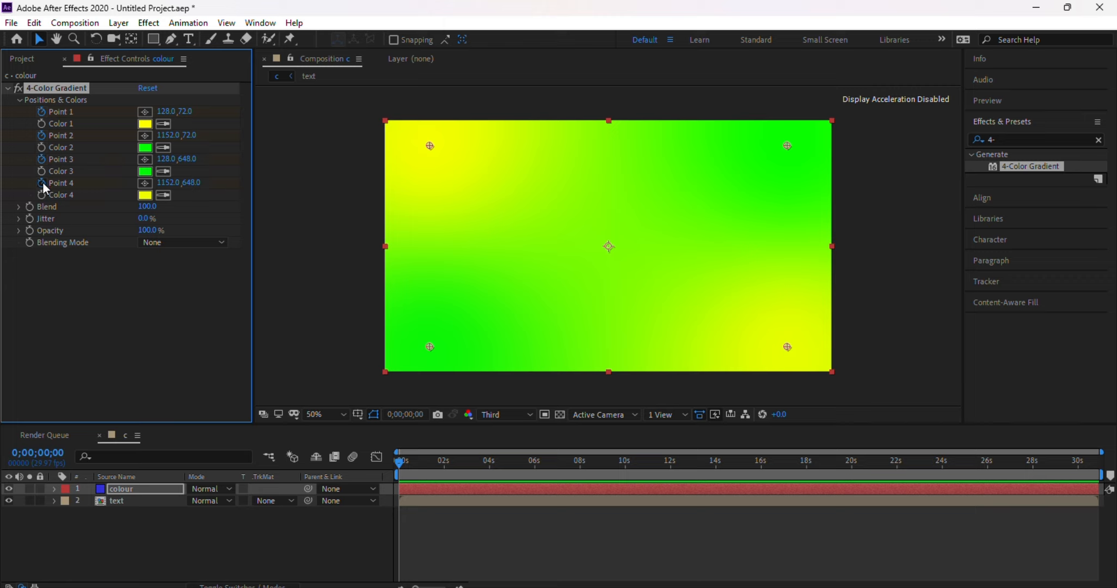
# - At 0;00;01;24, keyframe gradient Point 1 at 940,364, Point 2 at 1180,654, Point 3 at 816,134 and Point 4 at 96,92
pyautogui.press('u')
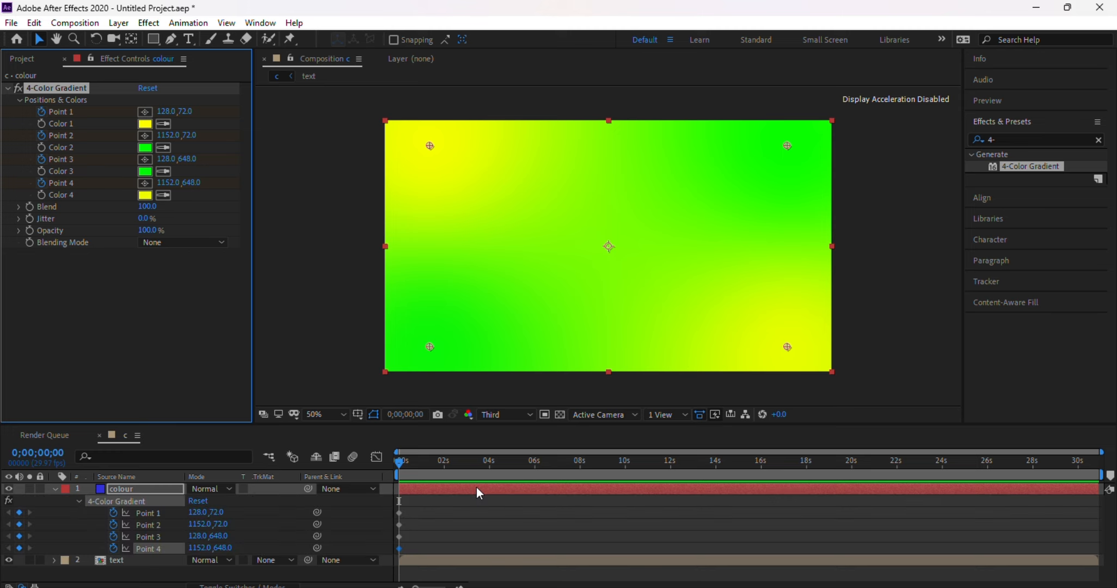
pyautogui.moveTo(407, 464); pyautogui.dragTo(443, 482)
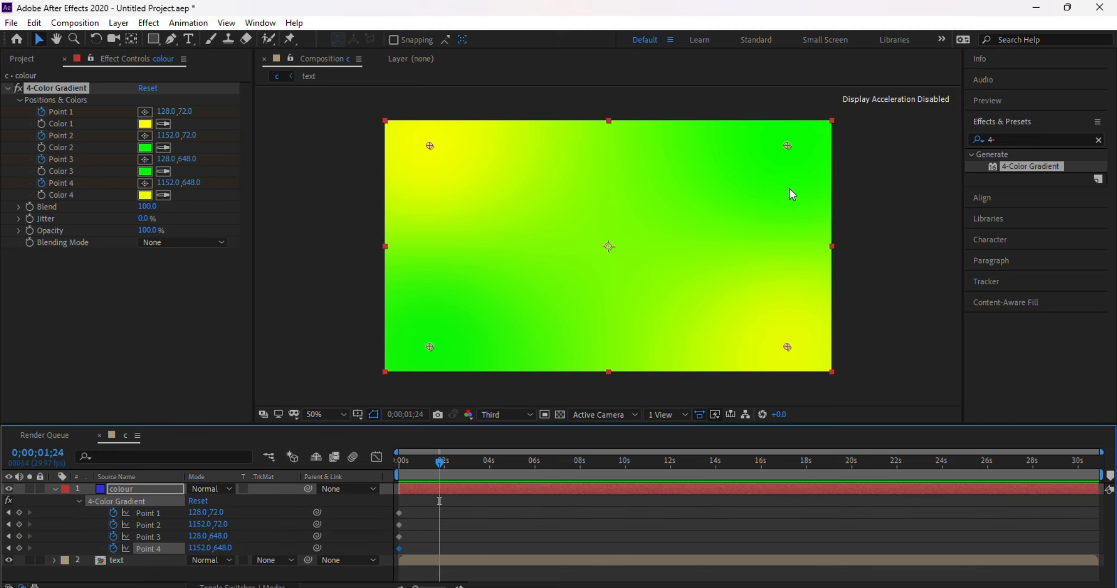
pyautogui.moveTo(788, 146); pyautogui.dragTo(549, 317)
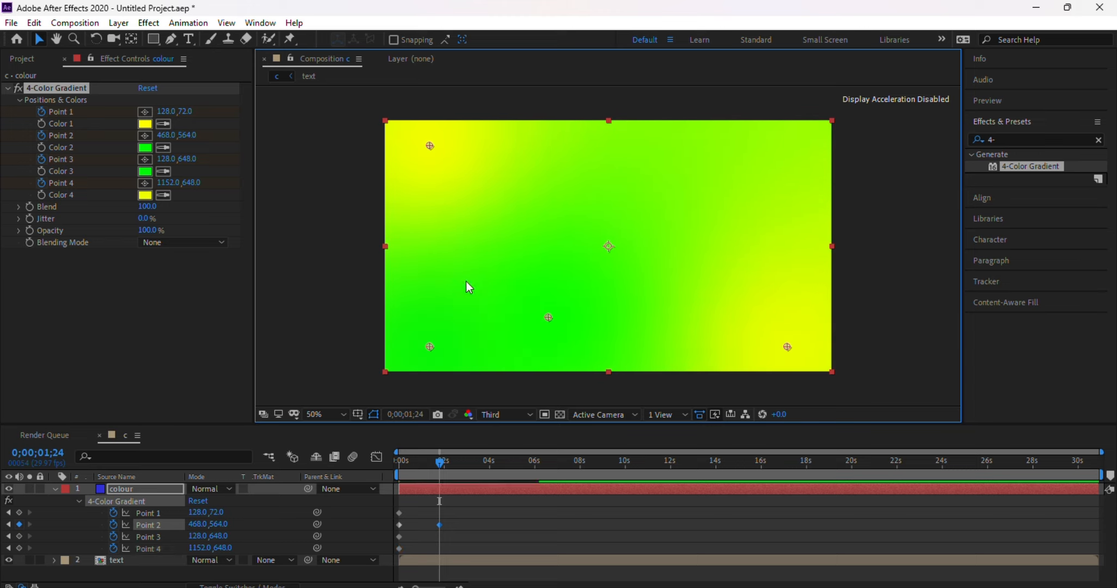
pyautogui.moveTo(436, 146); pyautogui.dragTo(831, 129)
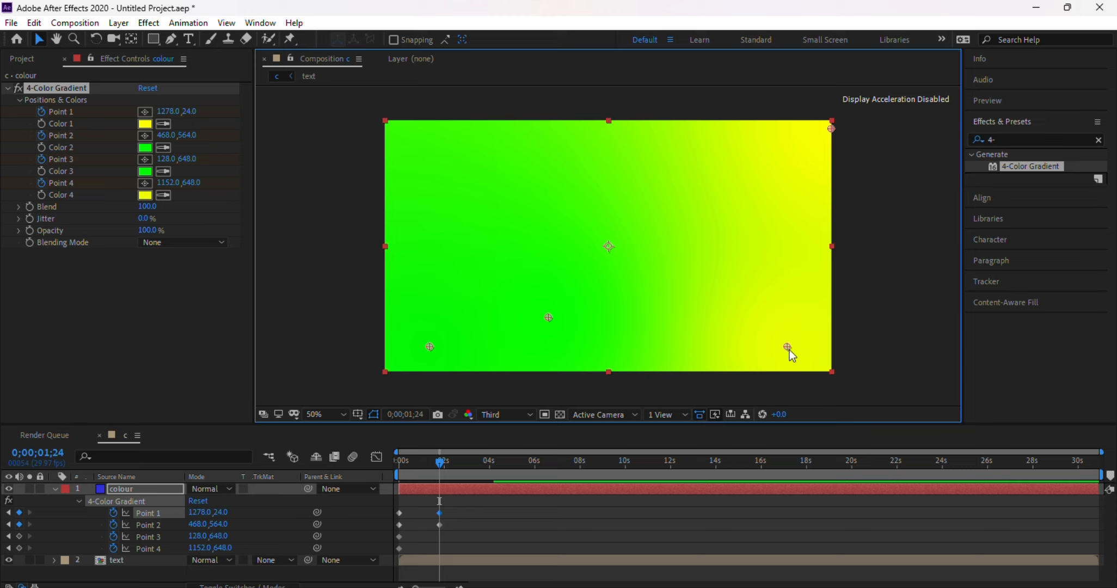
pyautogui.moveTo(789, 346); pyautogui.dragTo(421, 156)
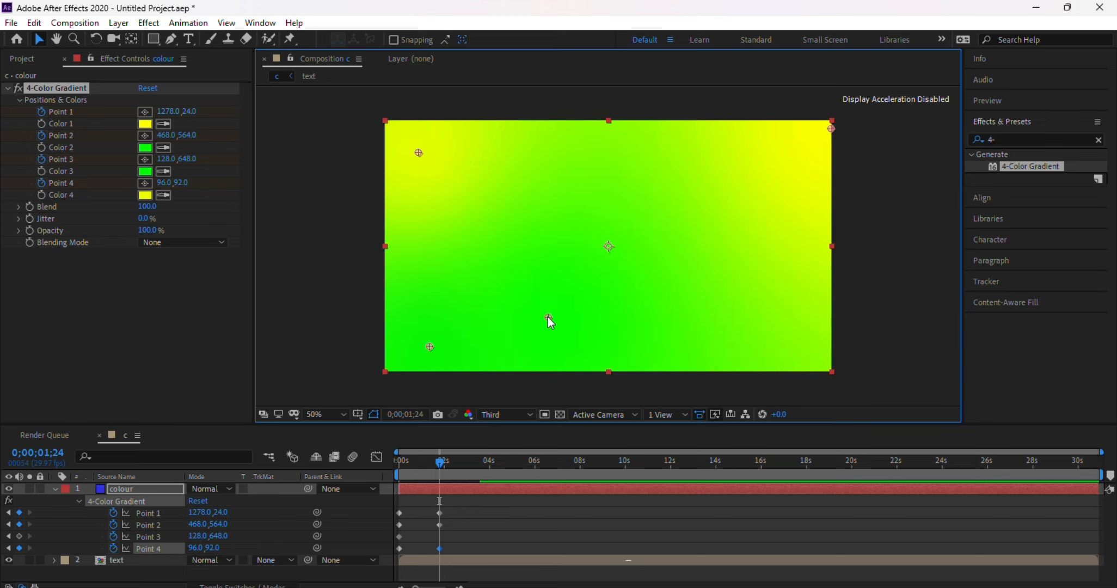
pyautogui.moveTo(549, 318); pyautogui.dragTo(798, 349)
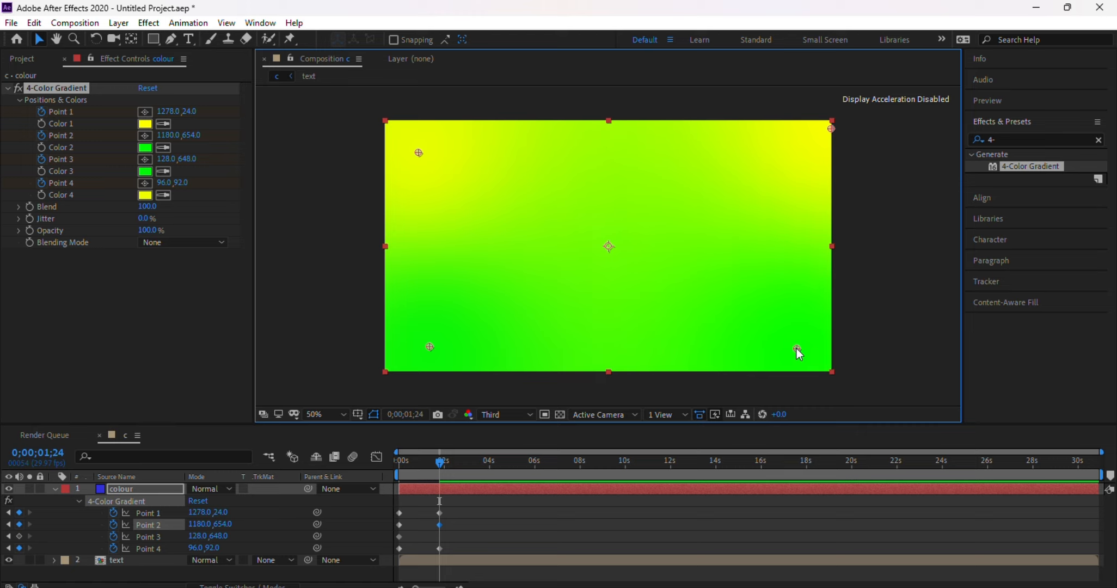
pyautogui.moveTo(429, 347); pyautogui.dragTo(671, 168)
pyautogui.moveTo(832, 128); pyautogui.dragTo(541, 279)
pyautogui.moveTo(666, 235); pyautogui.dragTo(727, 246)
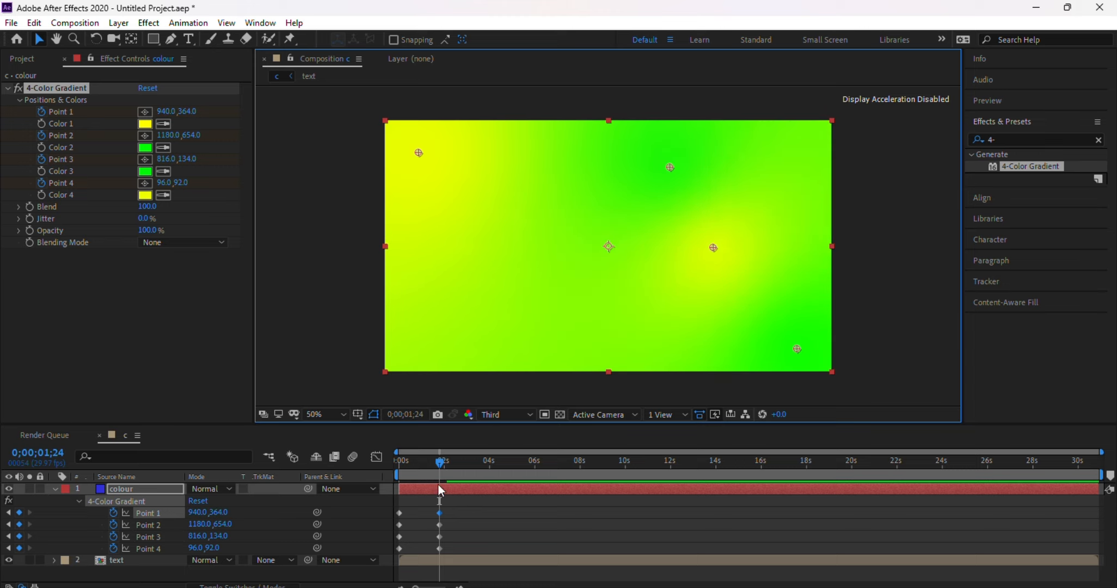
# - At 0;00;03;09, keyframe gradient Point 1 at 1230,696, Point 2 at 64,662, Point 3 at 214,40 and Point 4 at 1258,72
pyautogui.moveTo(434, 467); pyautogui.dragTo(472, 470)
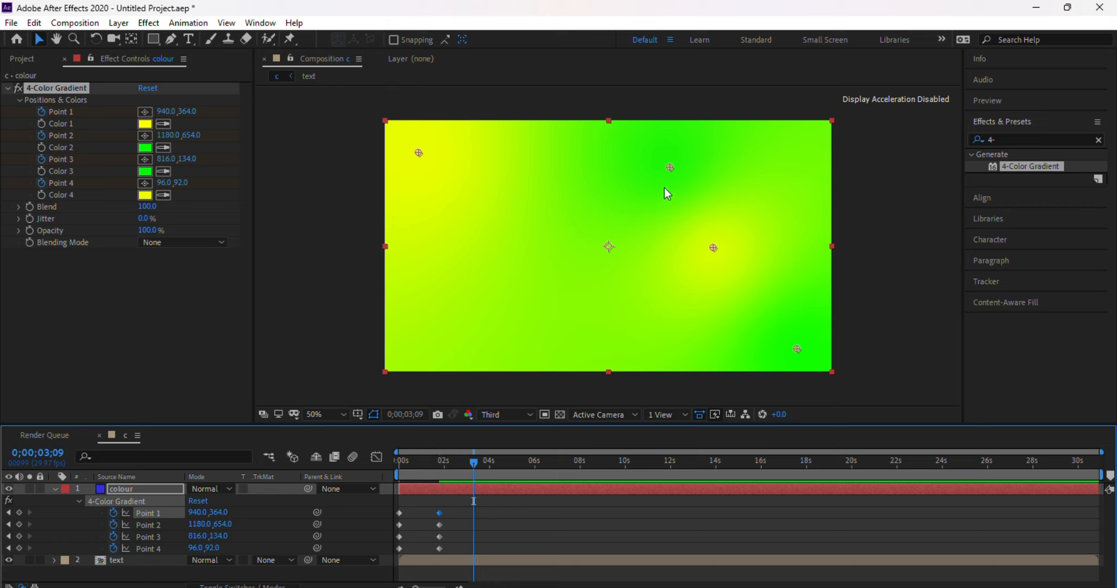
pyautogui.moveTo(670, 168); pyautogui.dragTo(828, 144)
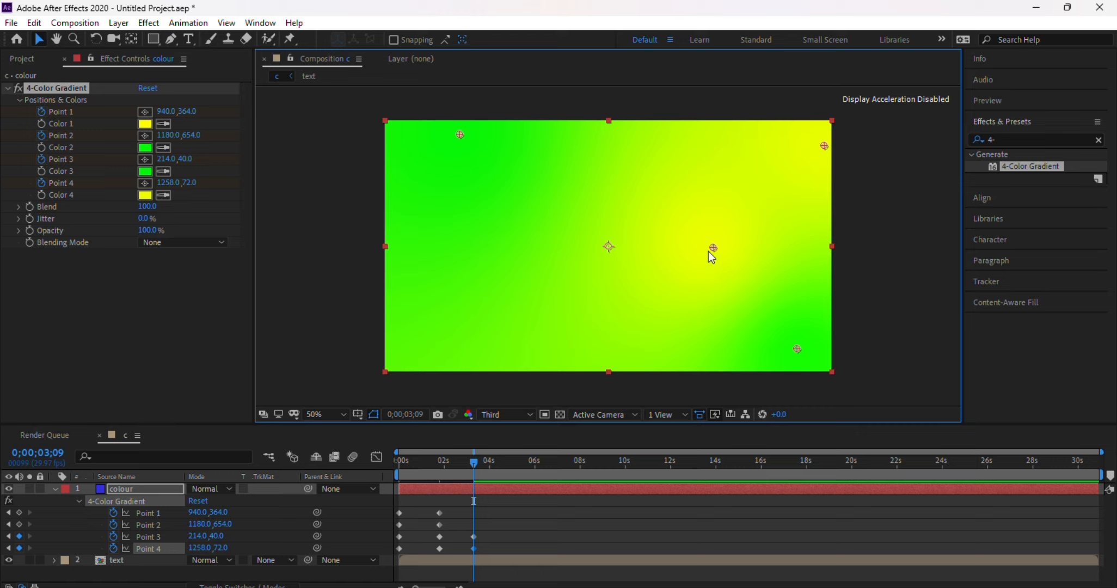
pyautogui.moveTo(798, 349); pyautogui.dragTo(408, 352)
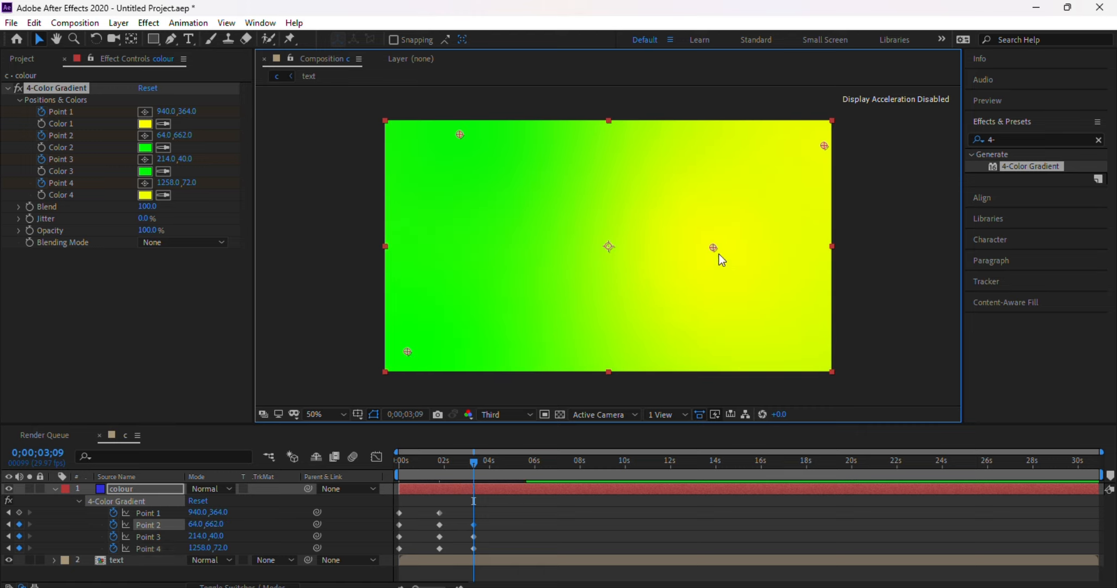
pyautogui.moveTo(716, 247); pyautogui.dragTo(791, 305)
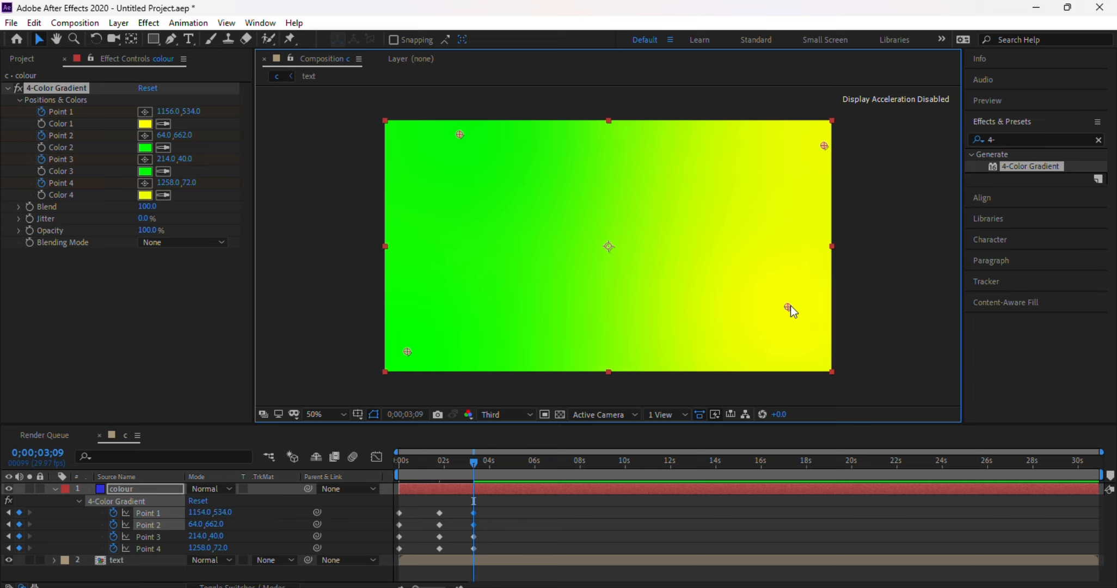
pyautogui.moveTo(790, 344); pyautogui.dragTo(814, 369)
# - Copy all the gradient point keyframes and paste the set repeatedly along the timeline, with the last copy starting at 0;00;17;13
pyautogui.moveTo(489, 549); pyautogui.dragTo(372, 497)
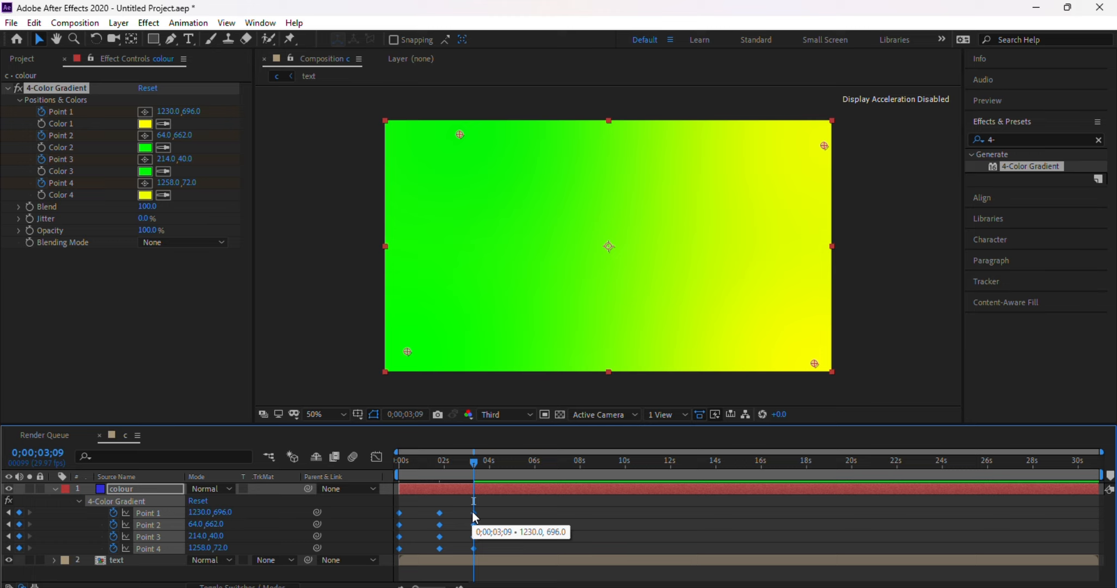
pyautogui.moveTo(476, 465); pyautogui.dragTo(797, 477)
pyautogui.hotkey('ctrl', 'v')
pyautogui.hotkey('ctrl', 'v')
pyautogui.hotkey('ctrl', 'v')
pyautogui.hotkey('ctrl', 'v')
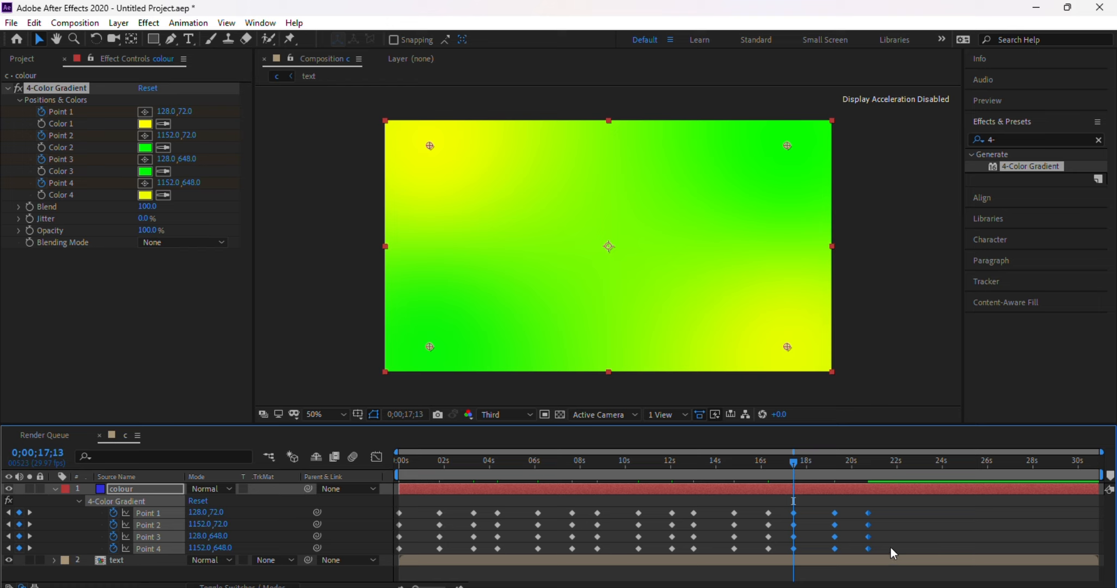
# - Apply Easy Ease to all keyframes of the four gradient points
pyautogui.click(889, 548)
pyautogui.moveTo(889, 549); pyautogui.dragTo(340, 481)
pyautogui.rightClick(497, 512)
pyautogui.moveTo(566, 504)
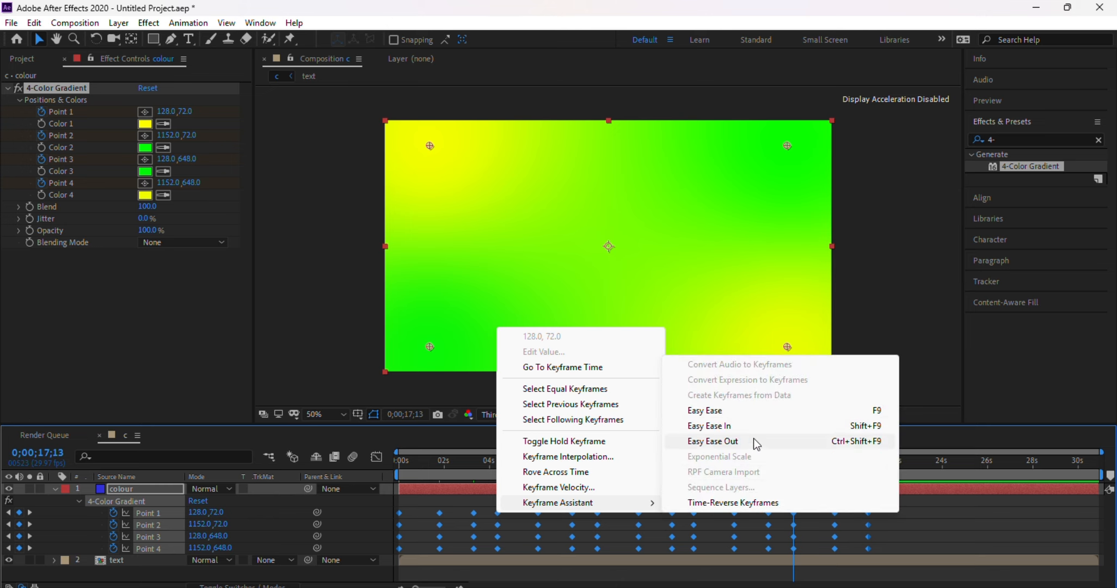
pyautogui.click(716, 412)
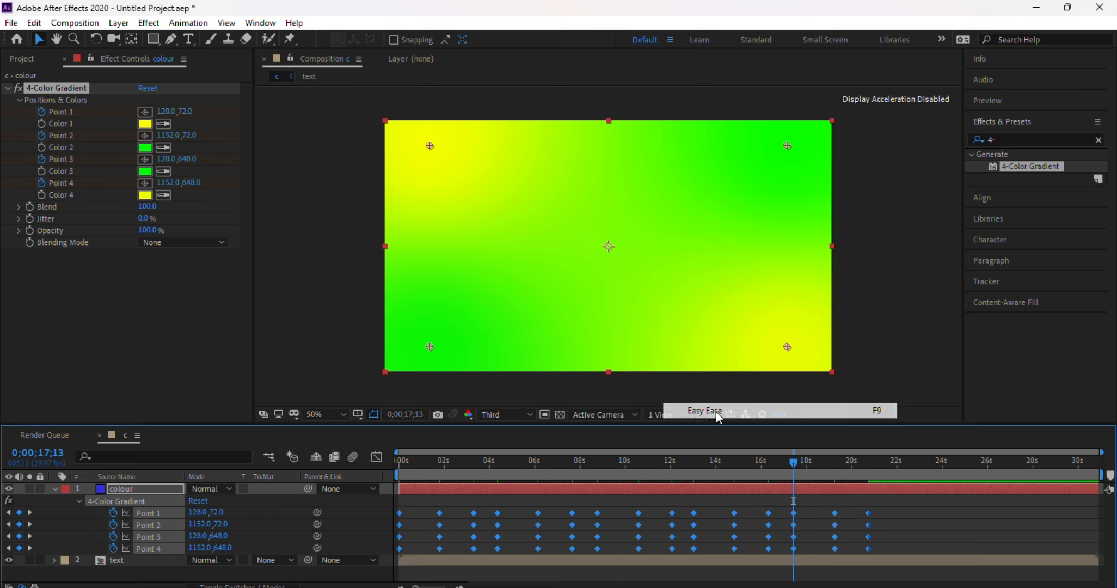
# - Adjust the easing influence of all the gradient point keyframes in the speed graph
pyautogui.click(376, 458)
pyautogui.moveTo(909, 543); pyautogui.dragTo(370, 549)
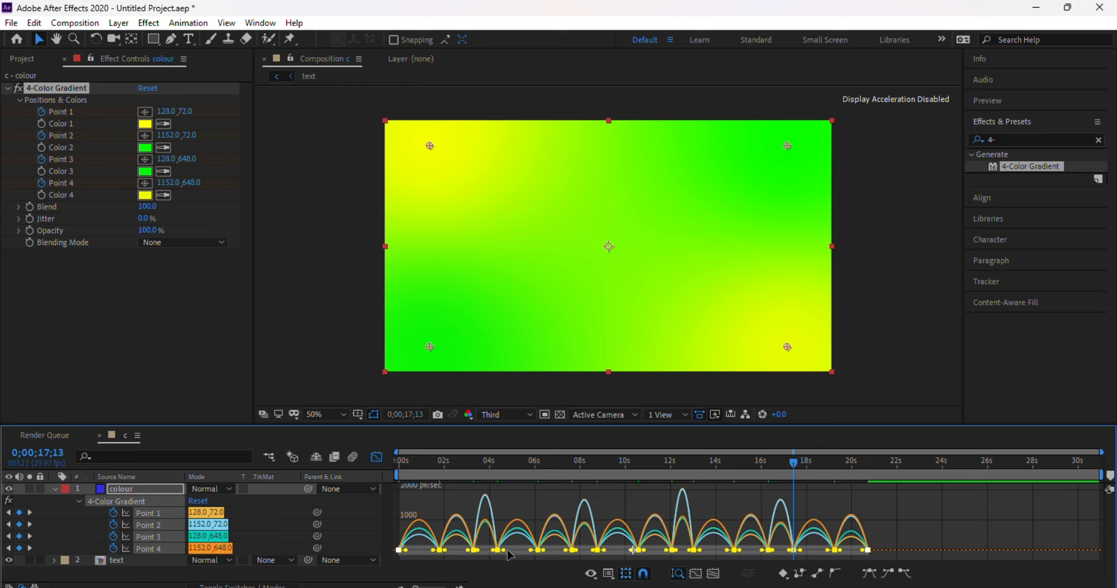
pyautogui.moveTo(507, 551); pyautogui.dragTo(518, 552)
pyautogui.click(376, 457)
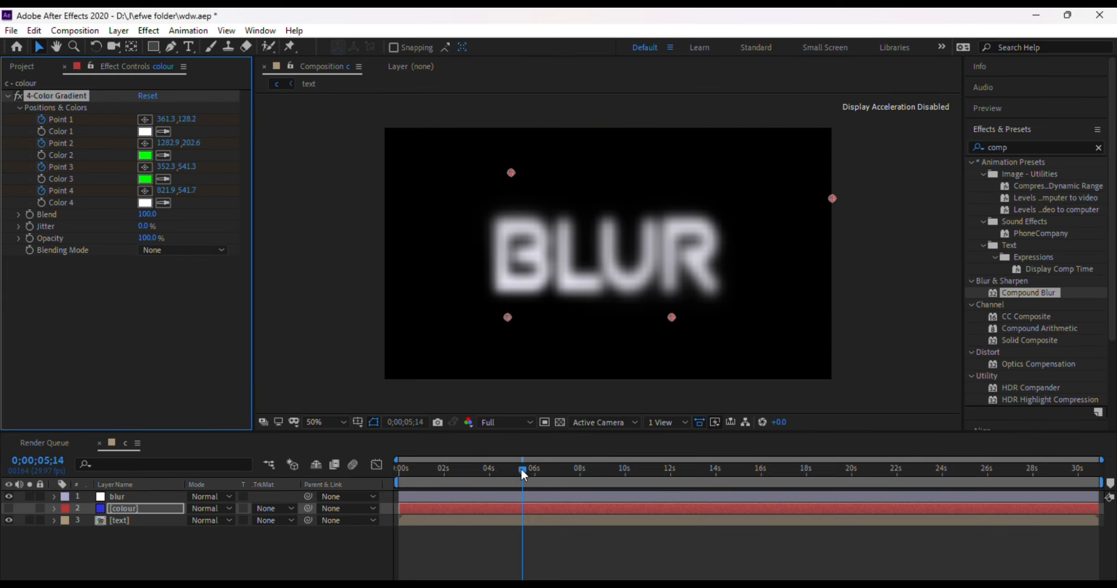
# - Move to 0;00;01;12 and lower the Maximum Blur of the blur layer's Compound Blur effect
pyautogui.moveTo(522, 469); pyautogui.dragTo(430, 473)
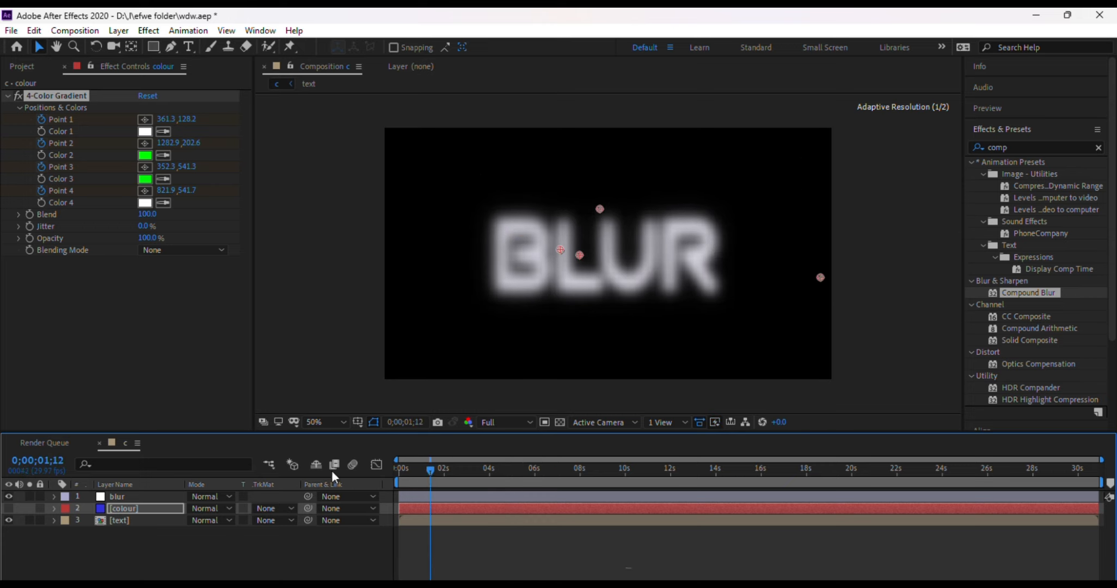
pyautogui.click(116, 497)
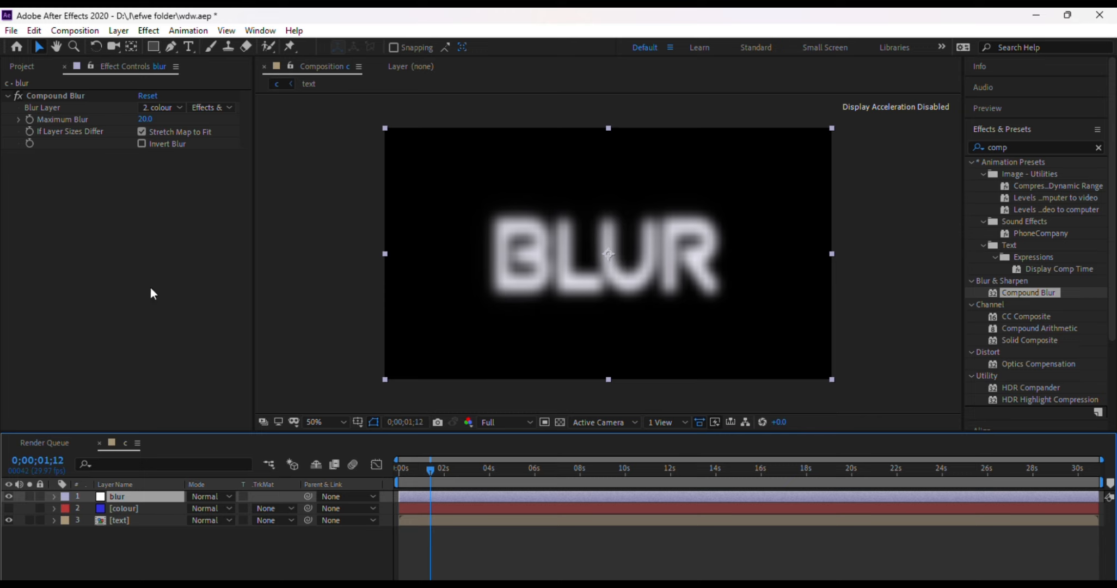
pyautogui.moveTo(147, 122); pyautogui.dragTo(123, 126)
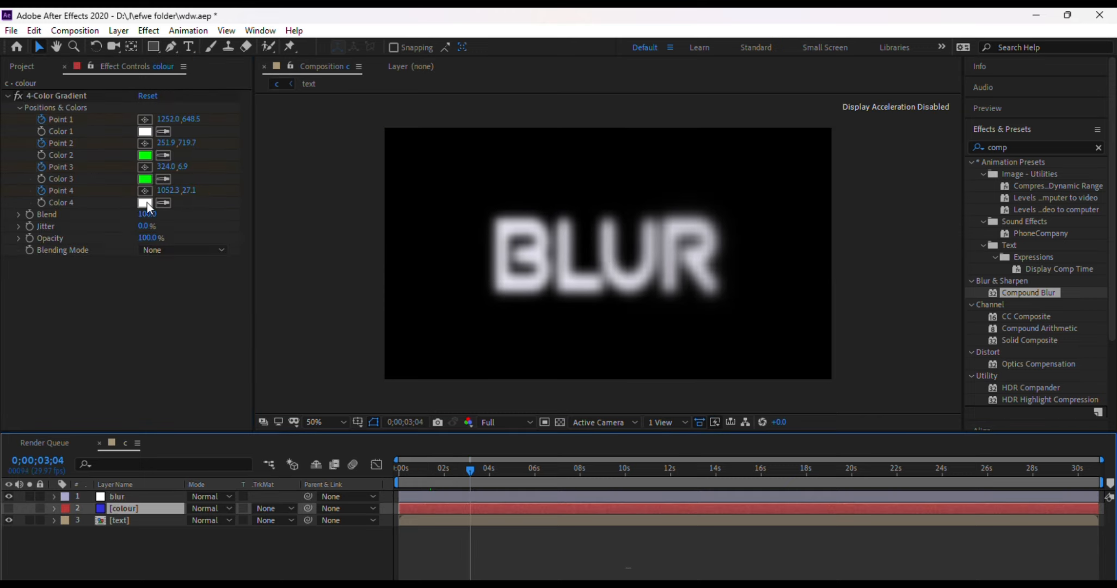
# - Set Color 3 and Color 2 of the colour layer's 4-Color Gradient to black (000000) and move to 0;00;08;10
pyautogui.click(145, 179)
pyautogui.click(726, 502)
pyautogui.moveTo(698, 532); pyautogui.dragTo(709, 580)
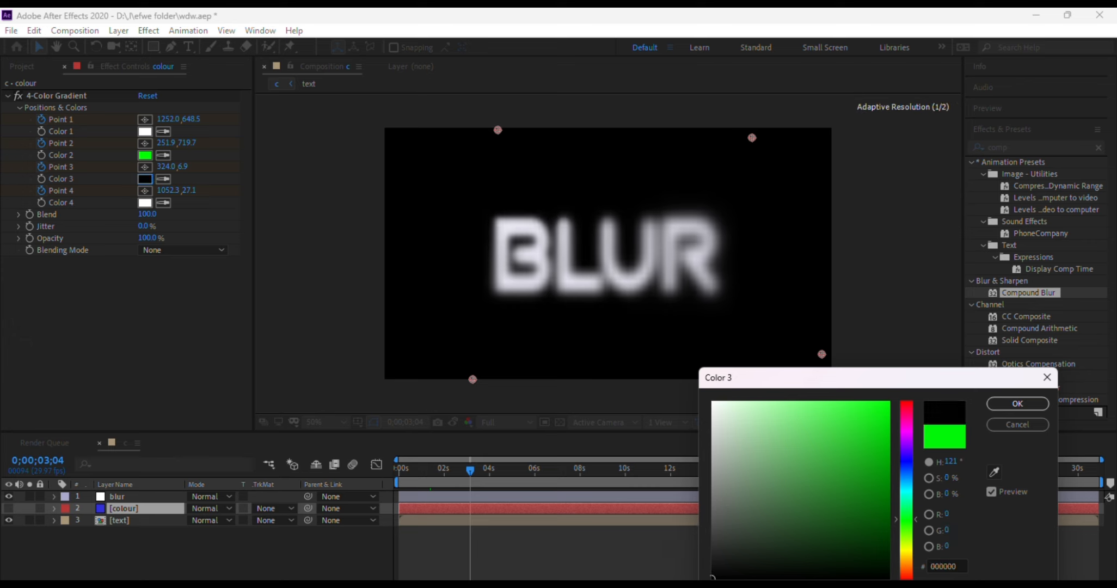
pyautogui.click(1008, 404)
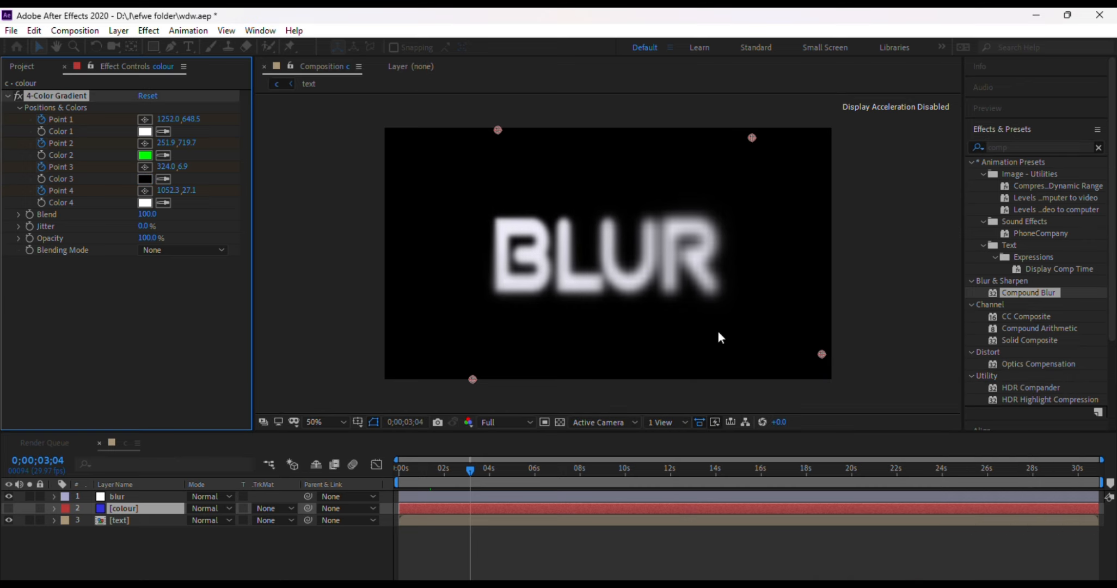
pyautogui.click(145, 155)
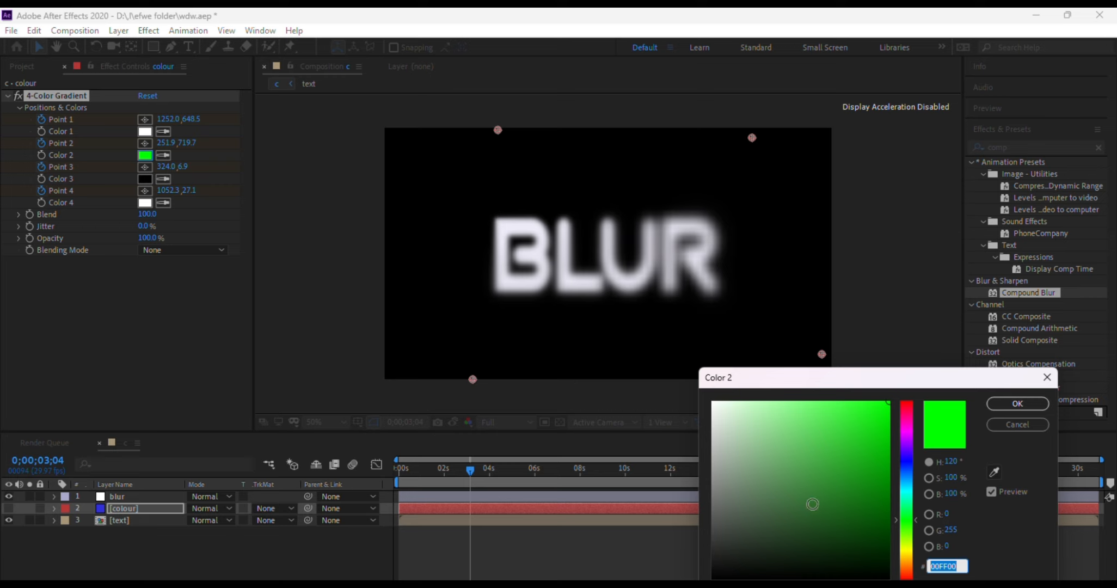
pyautogui.moveTo(813, 504)
pyautogui.mouseDown()
pyautogui.moveTo(761, 521)
pyautogui.moveTo(758, 509)
pyautogui.moveTo(712, 577)
pyautogui.mouseUp()
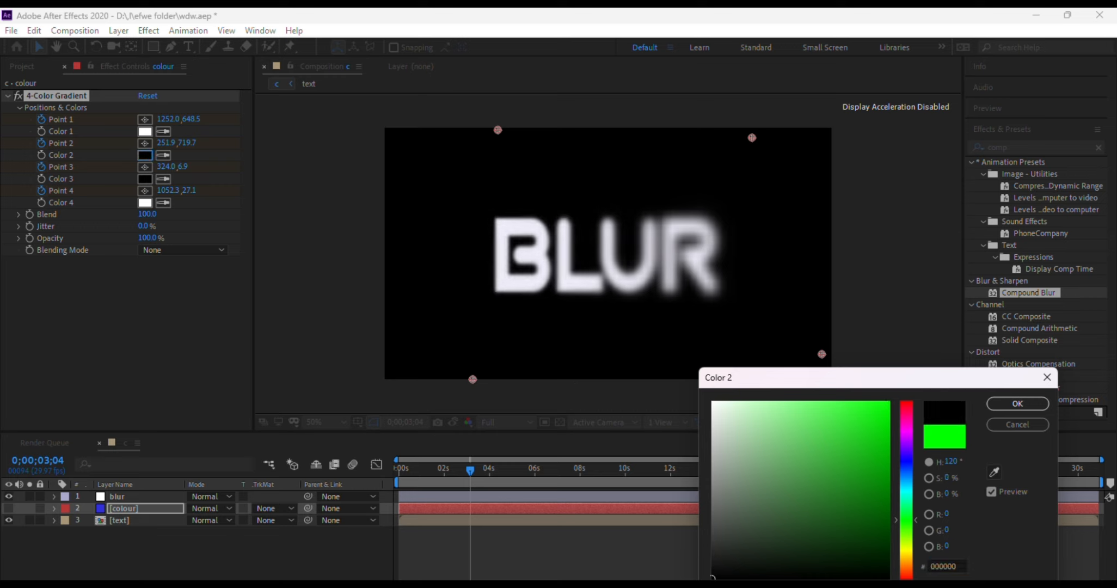
pyautogui.click(1016, 403)
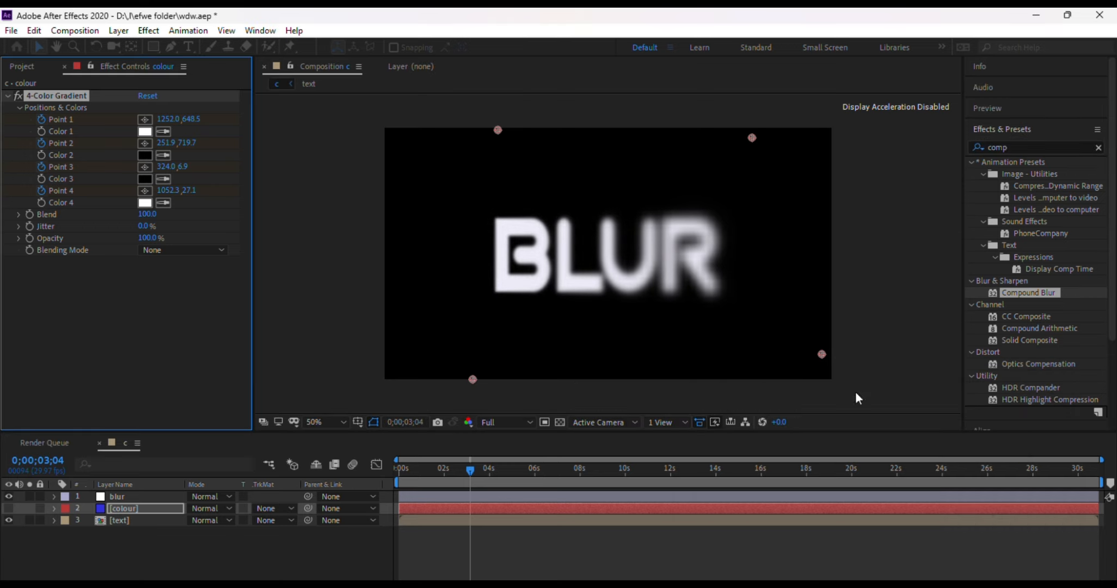
pyautogui.moveTo(474, 478); pyautogui.dragTo(591, 436)
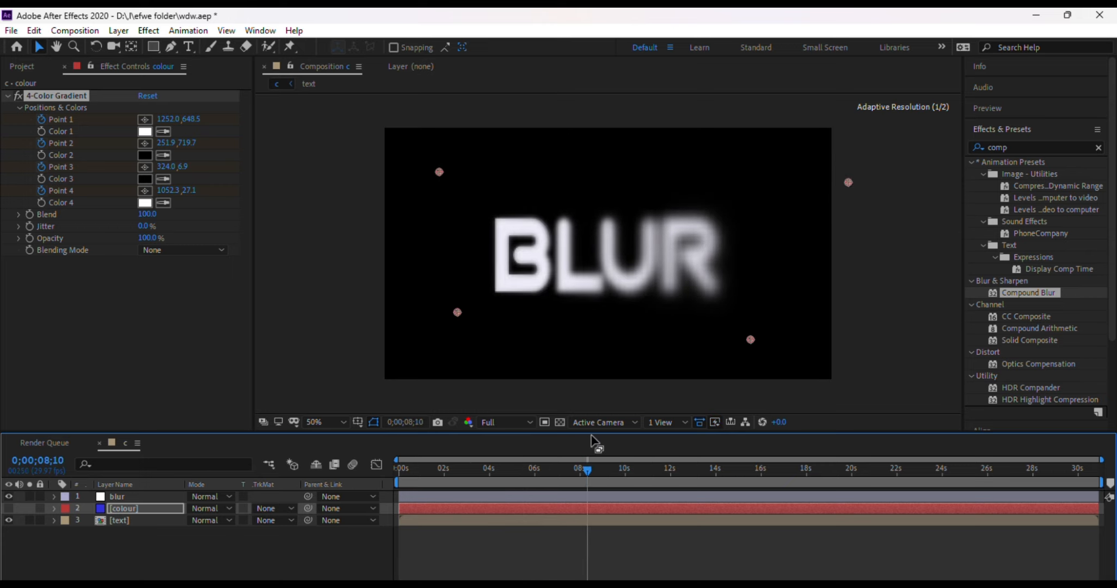
# - Find the Camera Lens Blur effect and apply it to the blur layer below Compound Blur
pyautogui.click(820, 147)
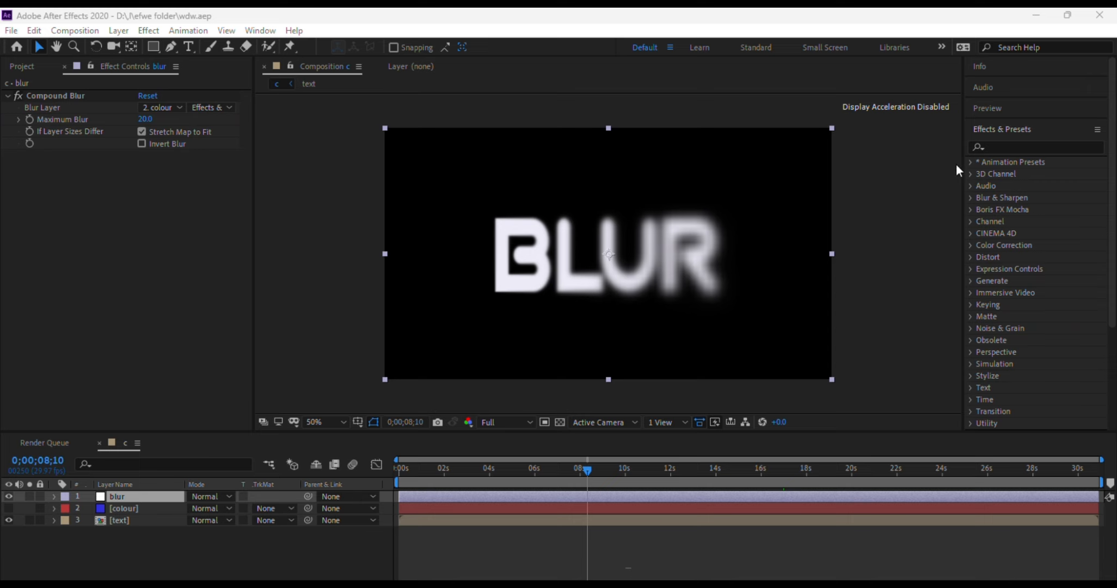
pyautogui.click(1023, 147)
pyautogui.write('ca')
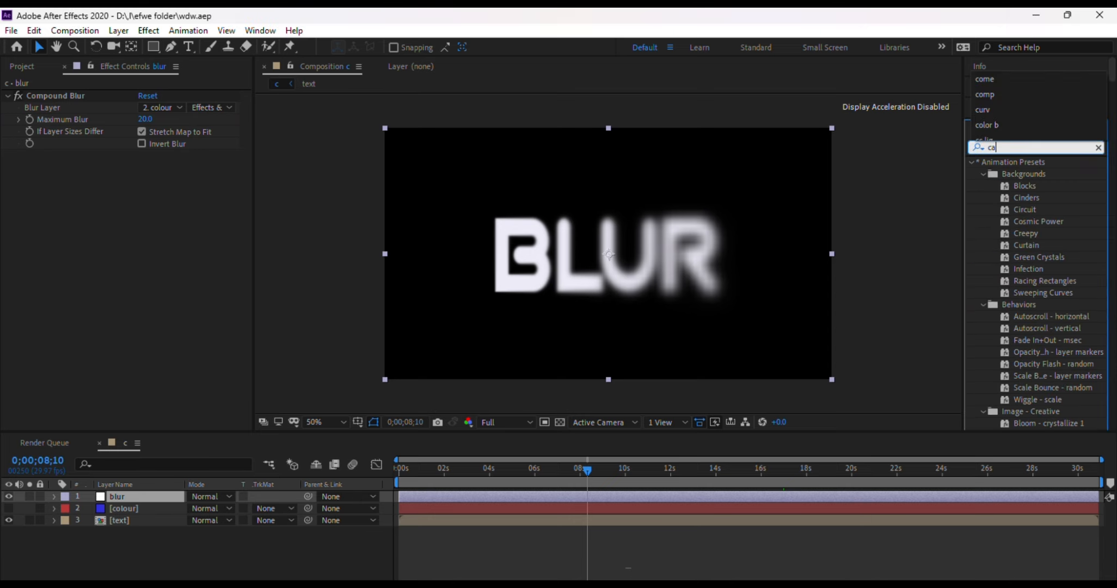
pyautogui.write('mer')
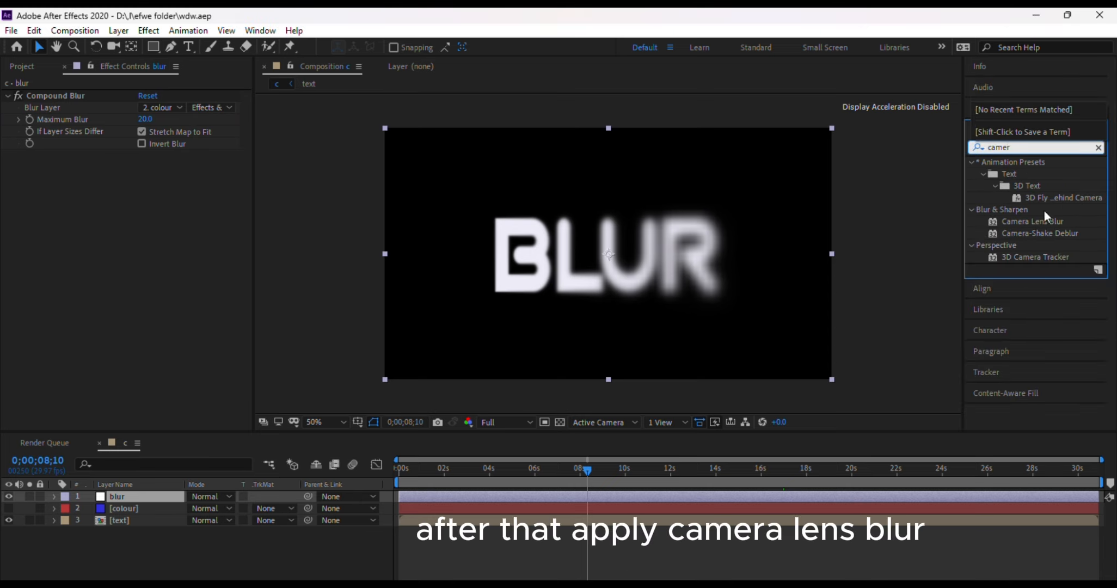
pyautogui.moveTo(1043, 220); pyautogui.dragTo(91, 245)
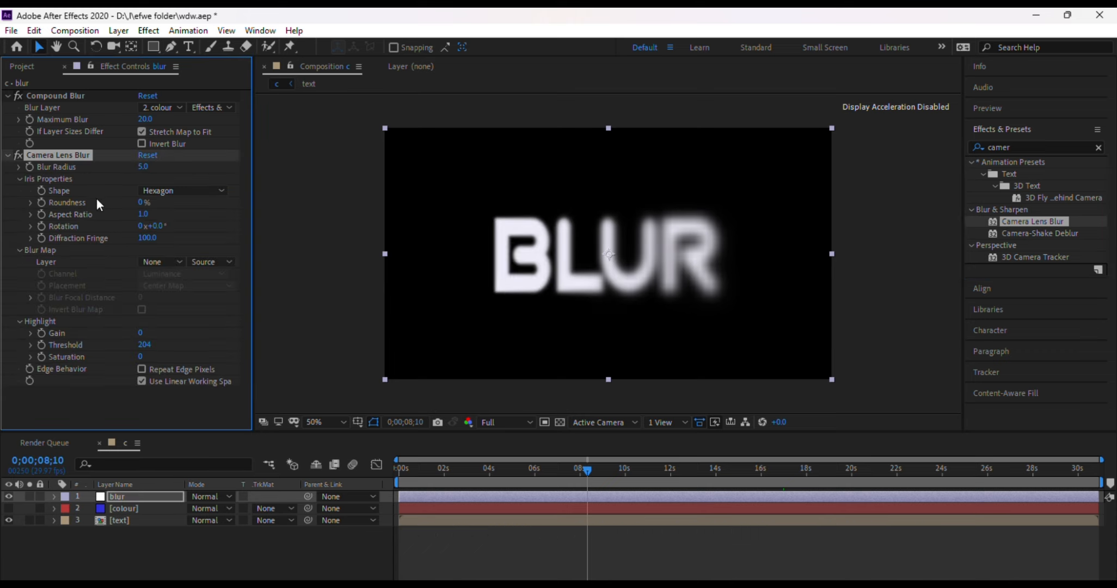
# - Set the Camera Lens Blur's blur map layer to 2. colour, using its Effects & Masks
pyautogui.click(170, 264)
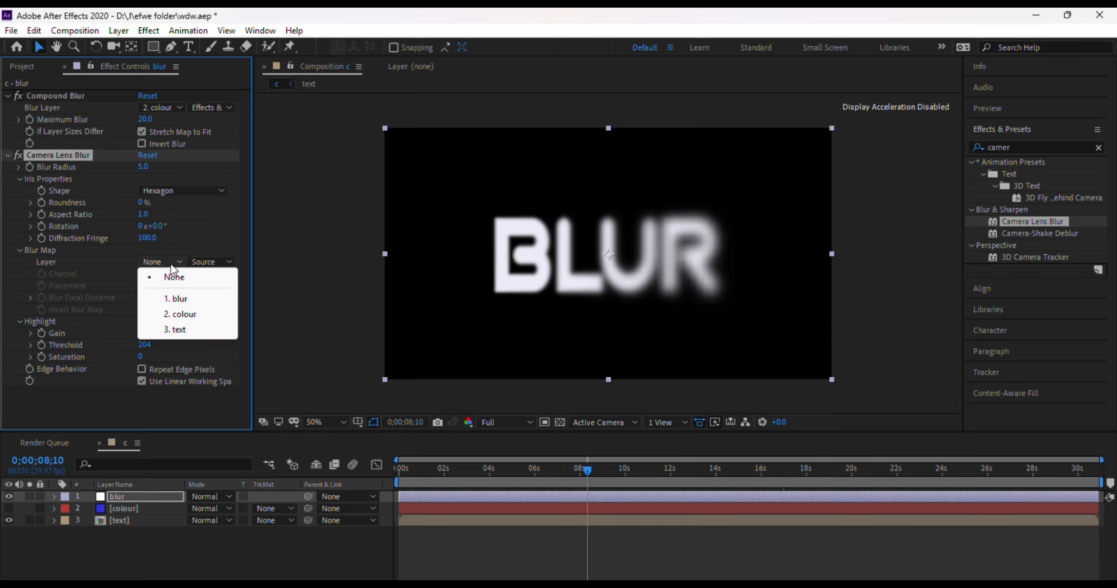
pyautogui.click(191, 312)
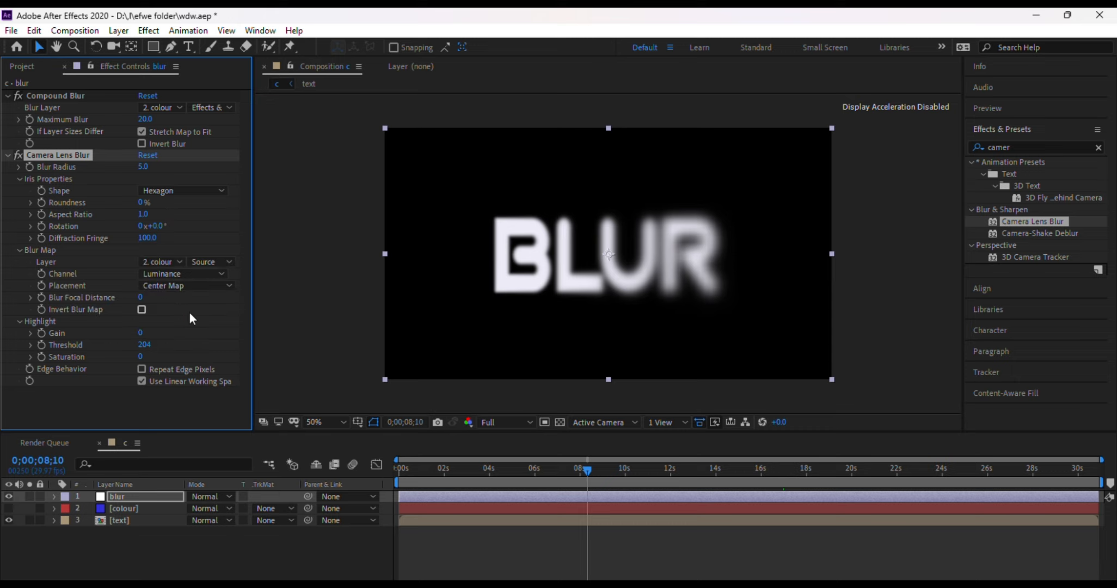
pyautogui.click(198, 264)
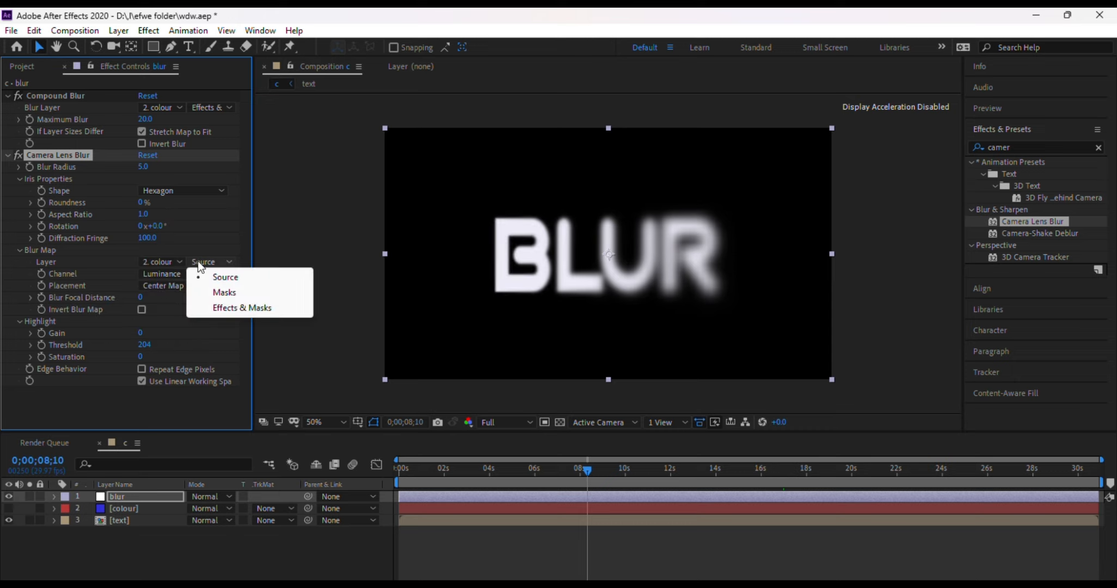
pyautogui.click(234, 306)
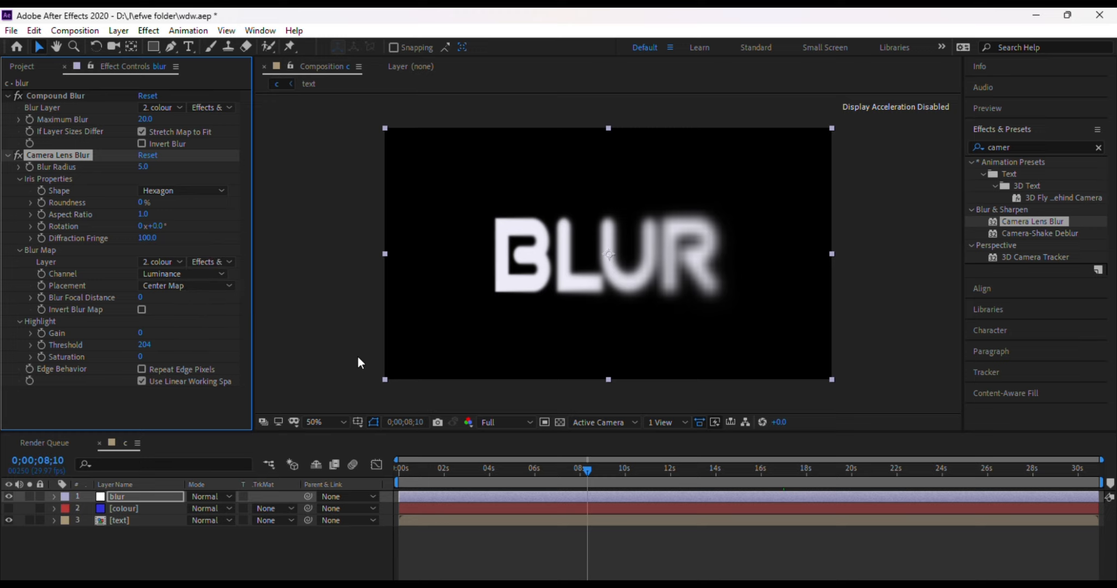
# - Set the Camera Lens Blur's Blur Radius to 2.0 and scrub the animation to 0;00;07;19
pyautogui.moveTo(149, 168); pyautogui.dragTo(179, 173)
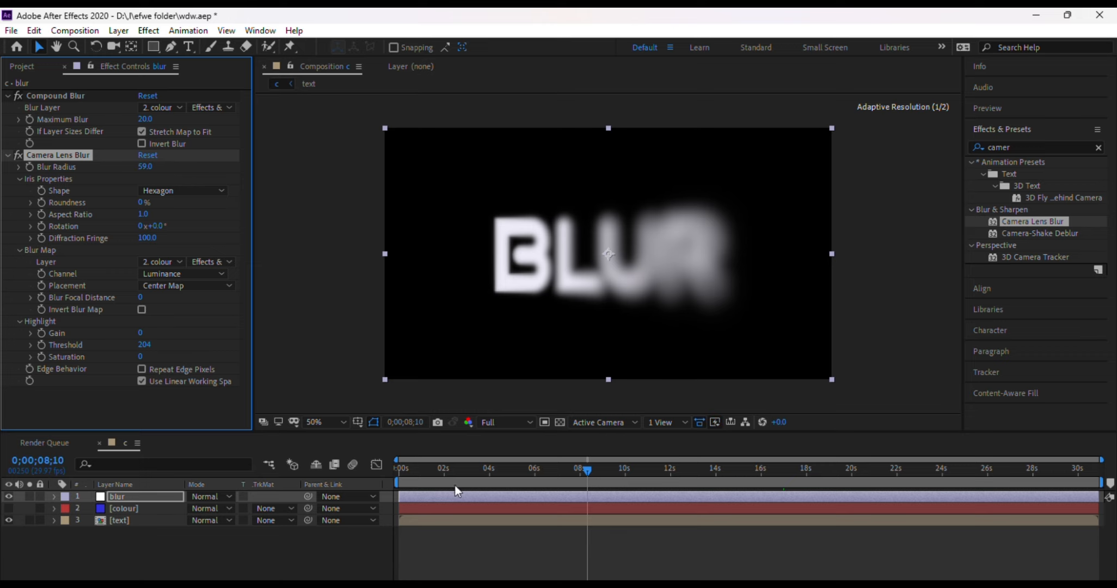
pyautogui.moveTo(588, 468); pyautogui.dragTo(511, 461)
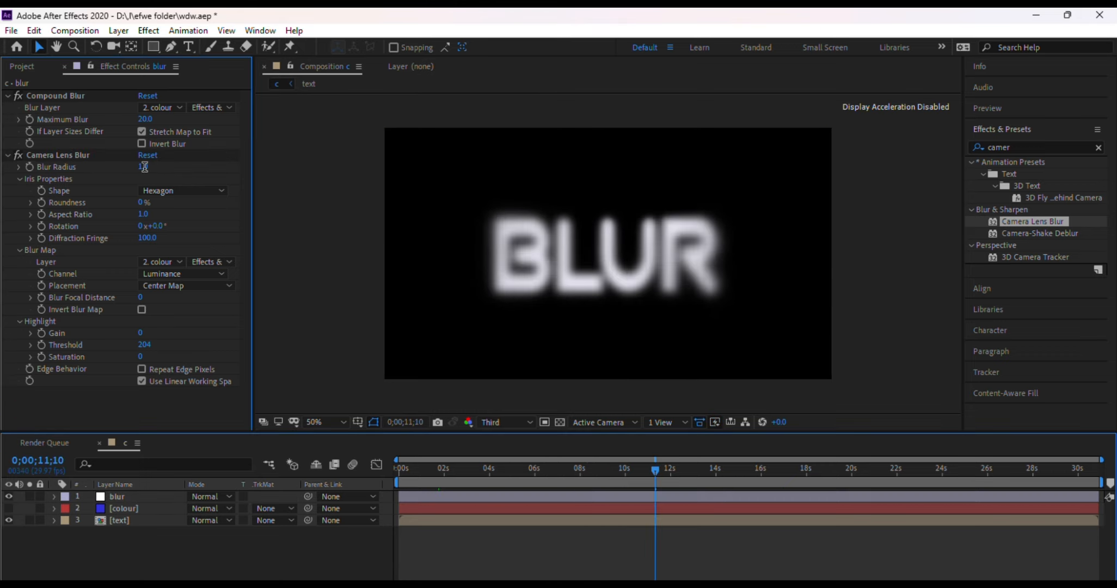
pyautogui.click(144, 167)
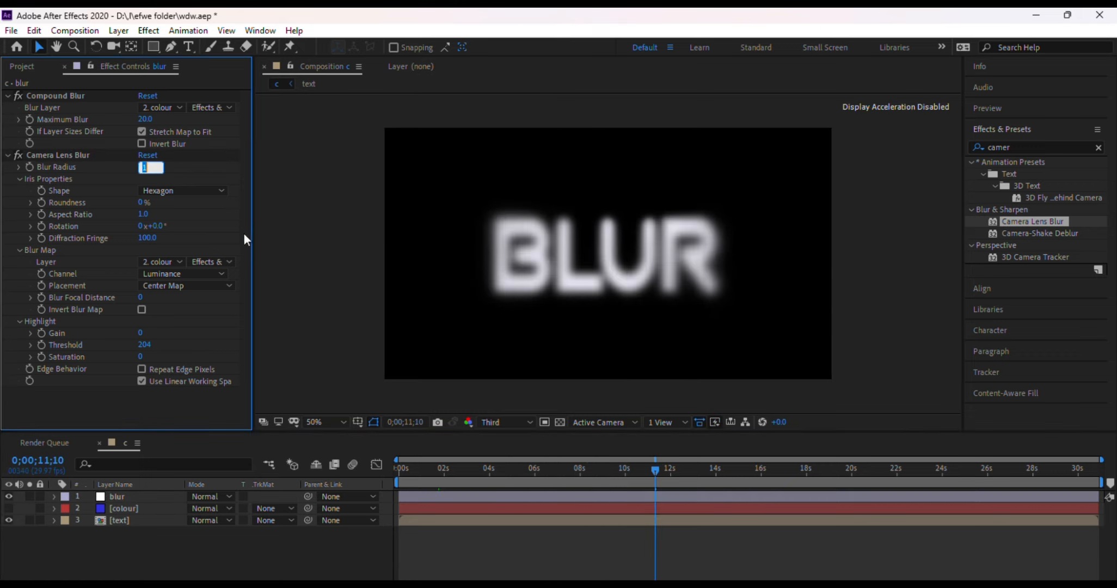
pyautogui.press('Return')
pyautogui.press('Return')
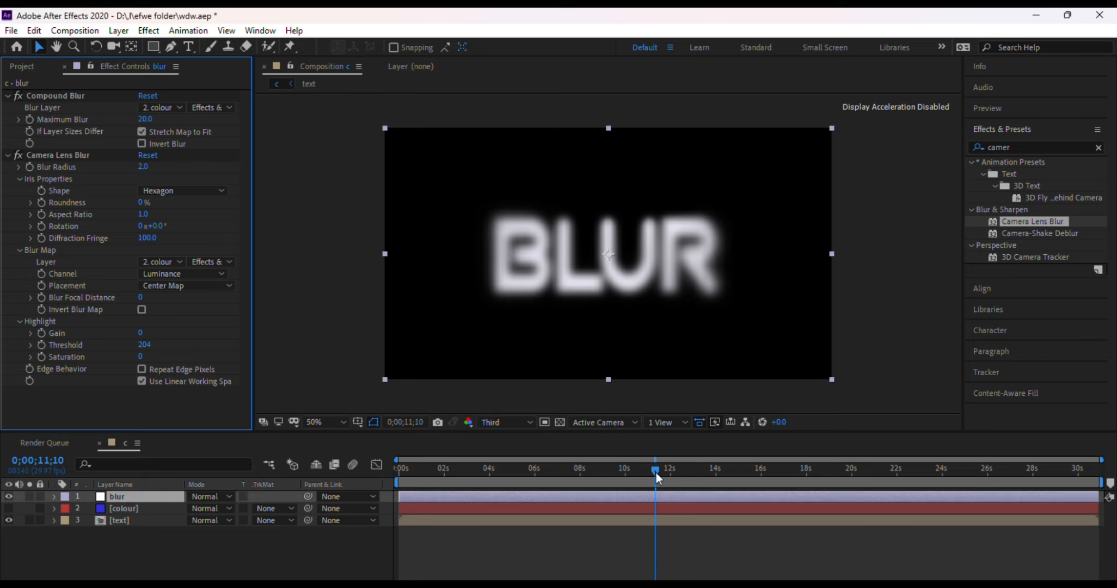
pyautogui.moveTo(656, 472); pyautogui.dragTo(624, 460)
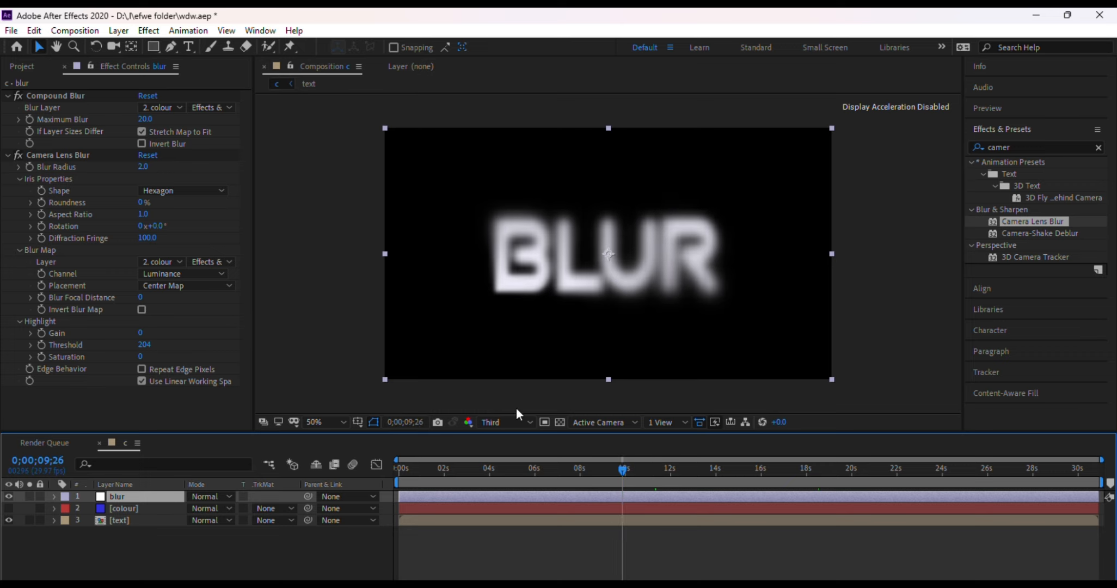
pyautogui.moveTo(622, 478); pyautogui.dragTo(568, 459)
# - Create a new adjustment layer above the blur layer and rename it effect
pyautogui.rightClick(154, 540)
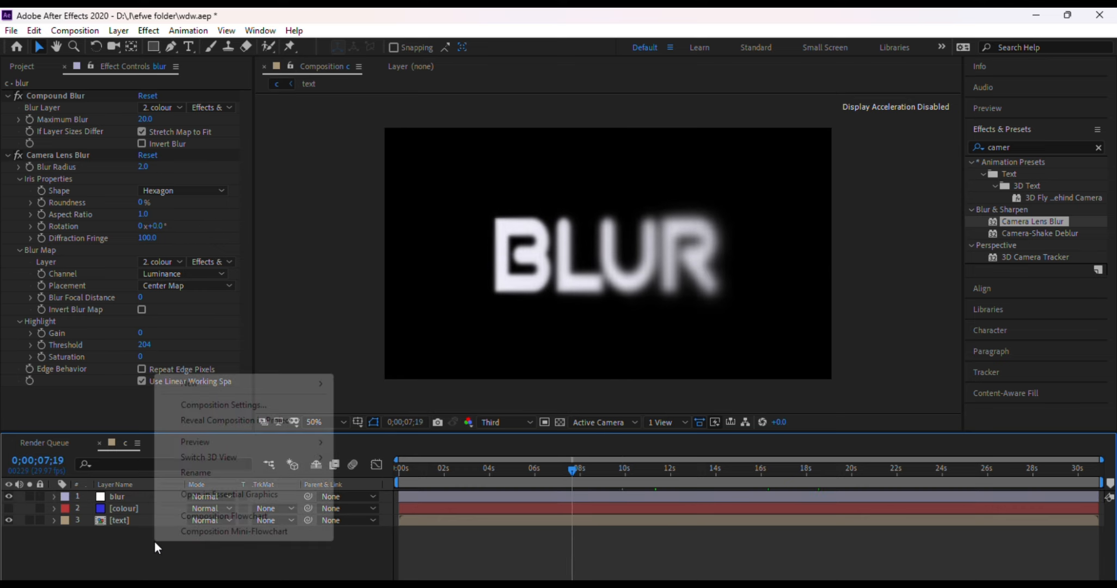
pyautogui.moveTo(191, 384)
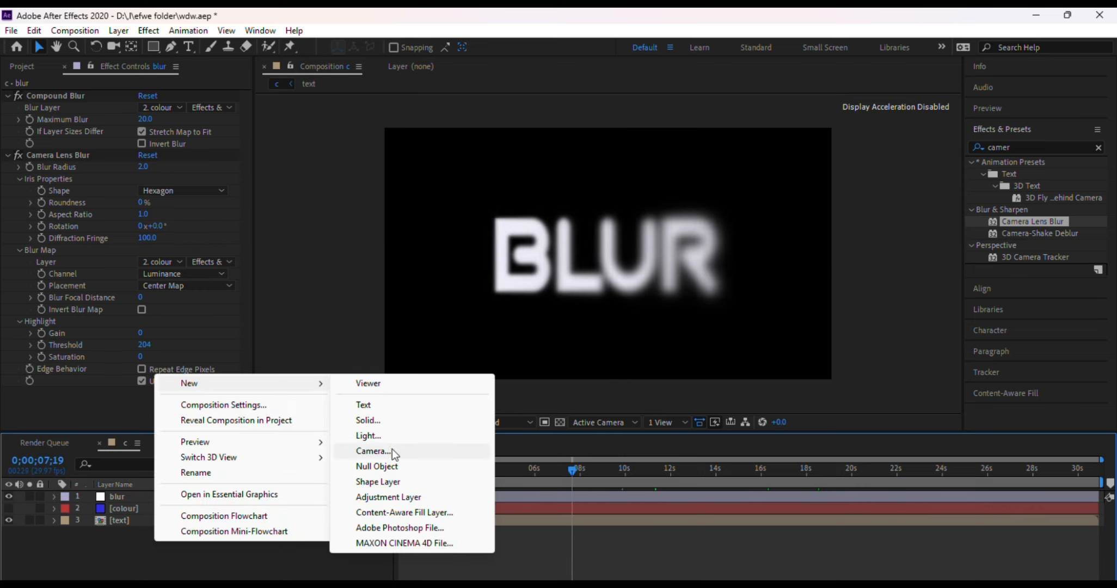
pyautogui.click(393, 498)
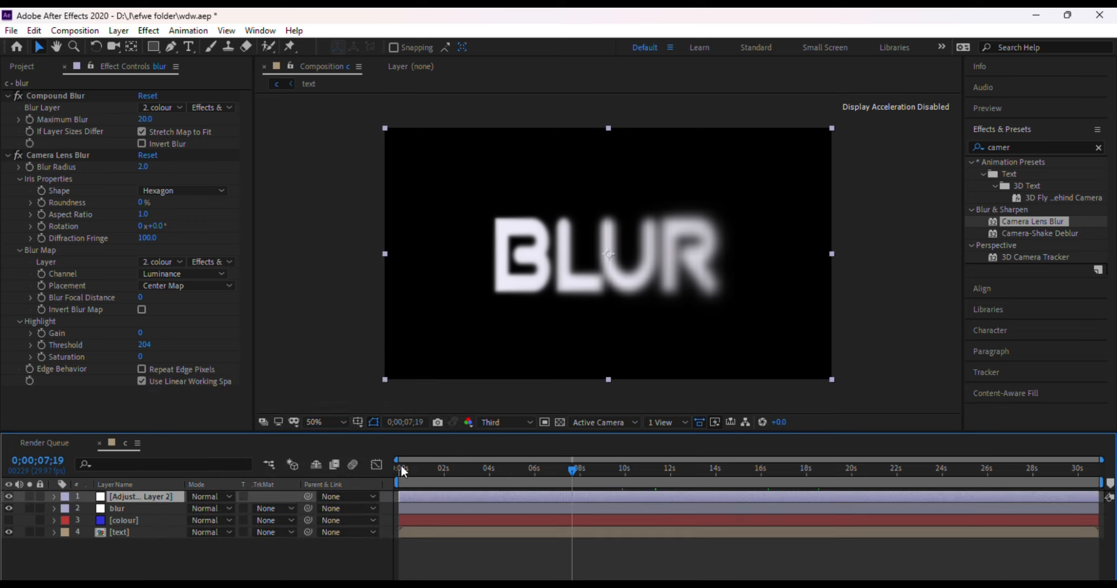
pyautogui.rightClick(142, 492)
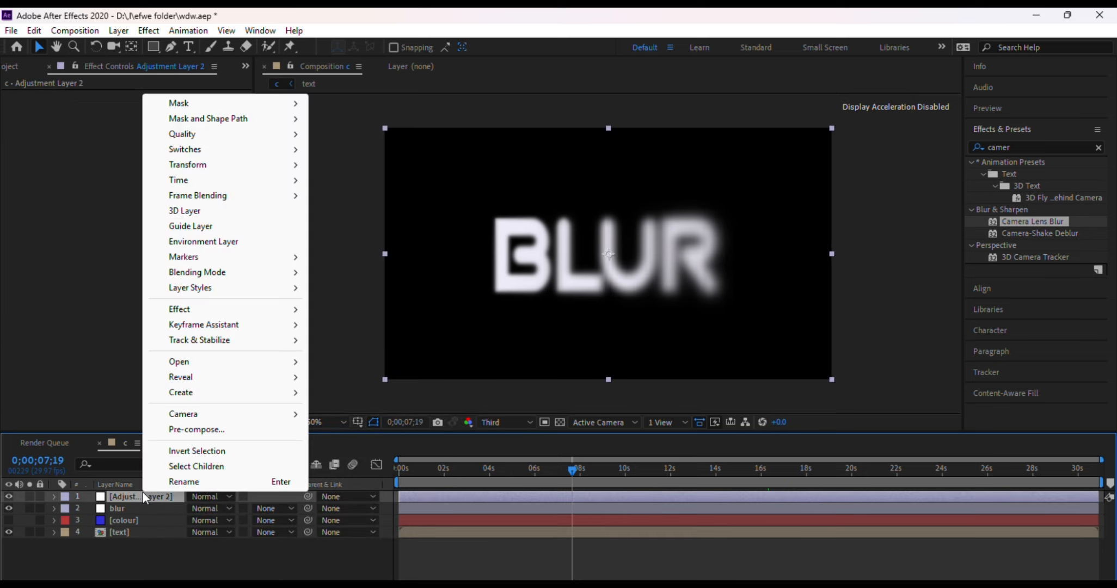
pyautogui.click(186, 482)
pyautogui.write('effec')
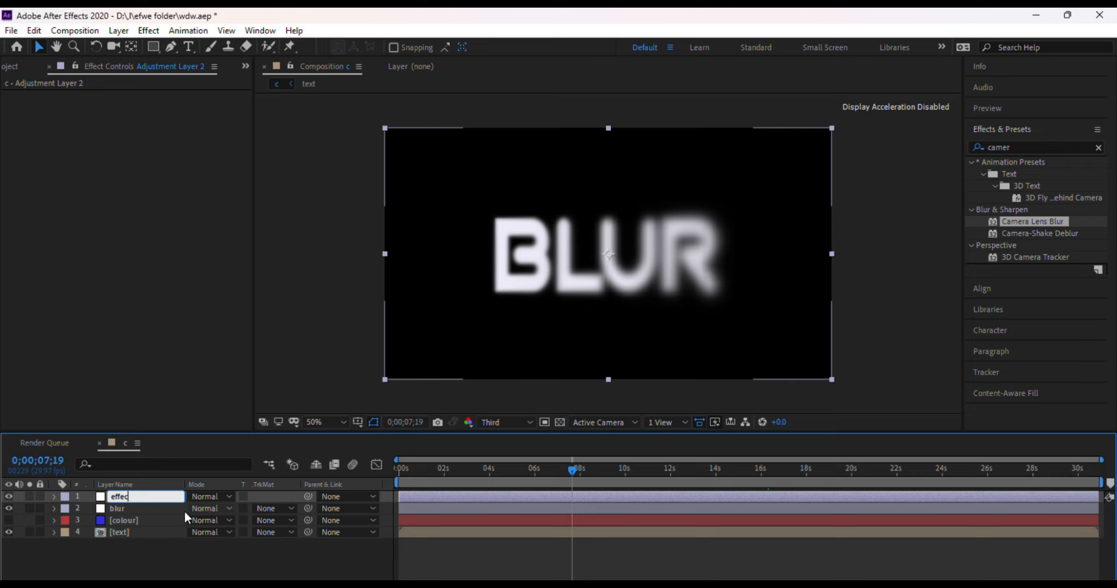
pyautogui.write('t')
pyautogui.click(132, 574)
# - Apply the Noise effect to the effect layer and set its Amount of Noise to 30%
pyautogui.click(148, 497)
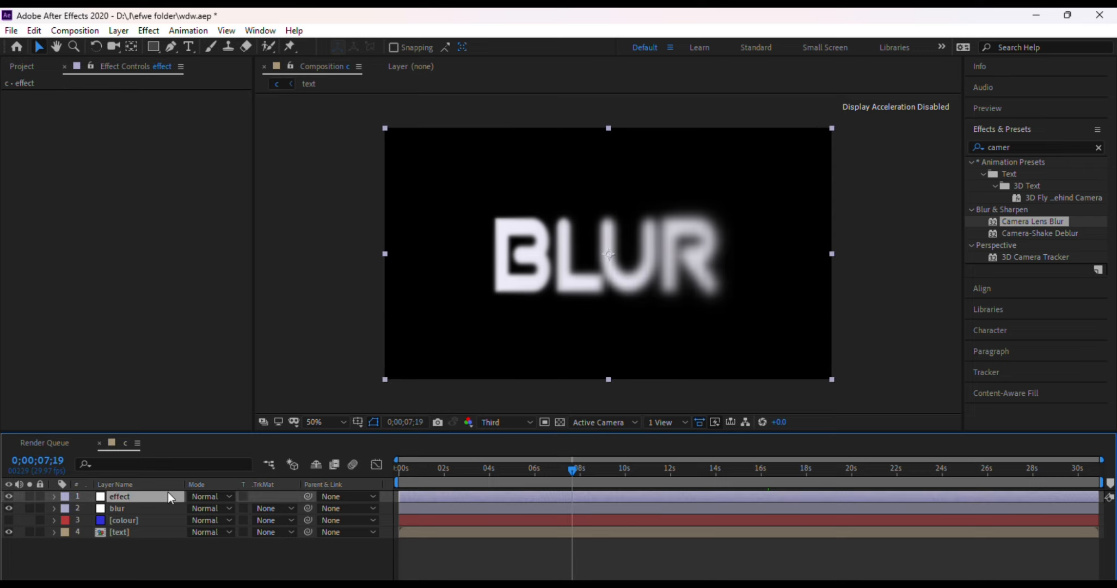
pyautogui.click(1020, 147)
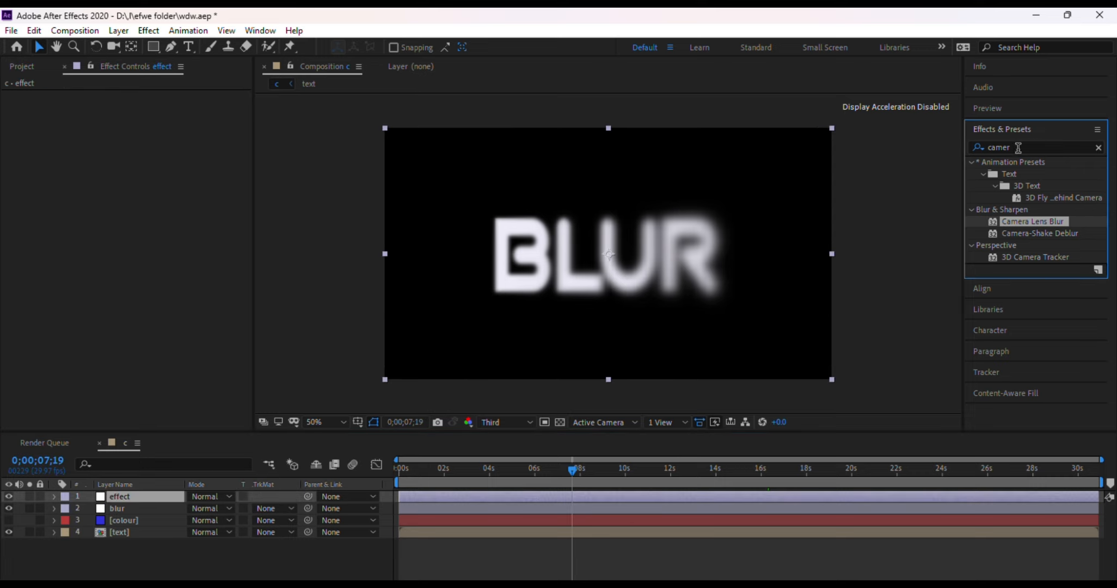
pyautogui.moveTo(1018, 147); pyautogui.dragTo(987, 136)
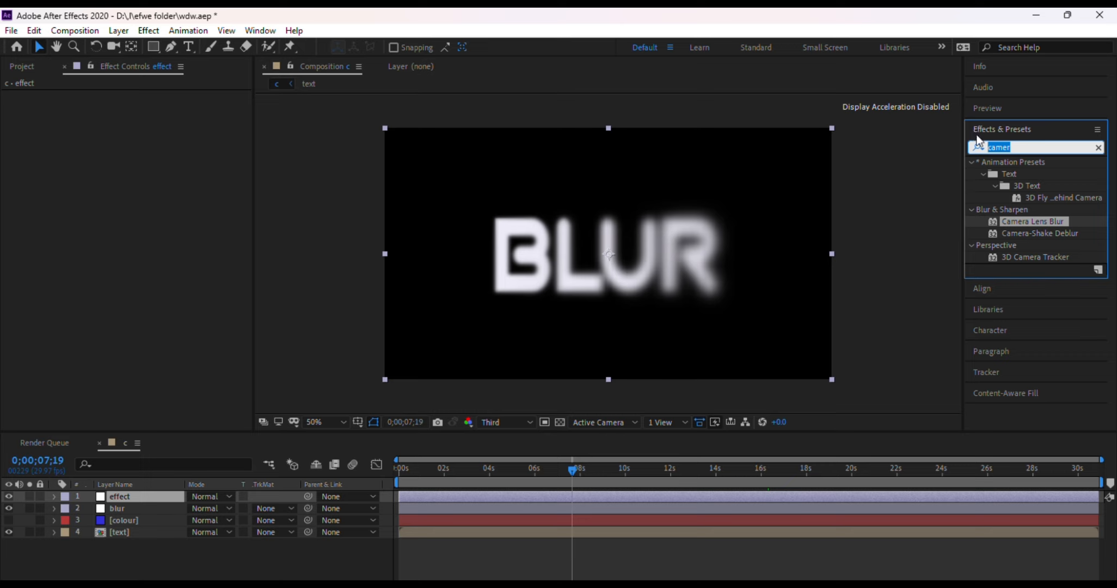
pyautogui.write('nois')
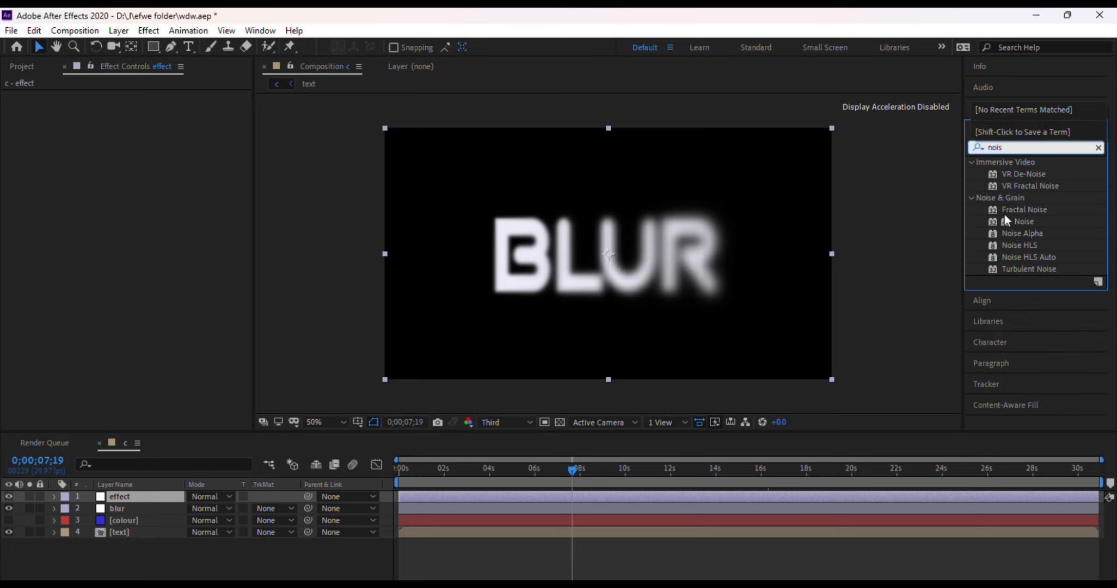
pyautogui.click(1023, 222)
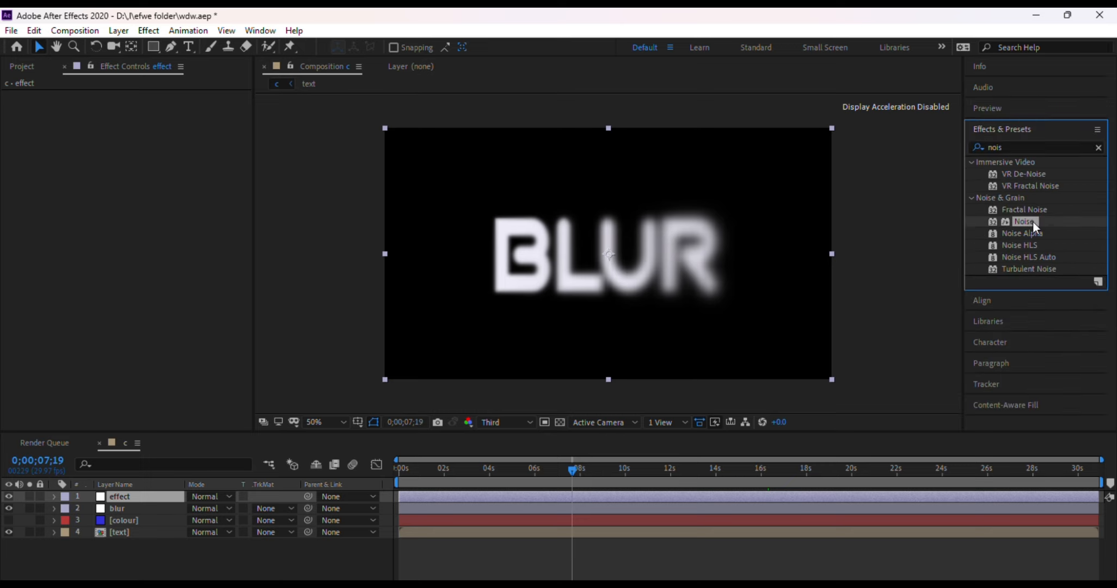
pyautogui.moveTo(1028, 219); pyautogui.dragTo(139, 496)
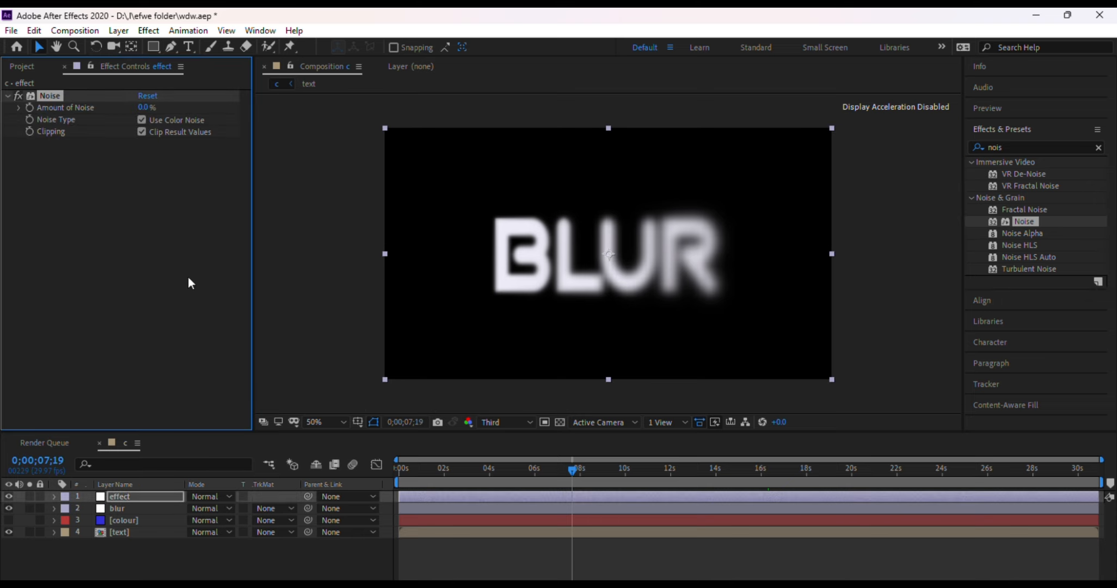
pyautogui.moveTo(146, 106); pyautogui.dragTo(163, 107)
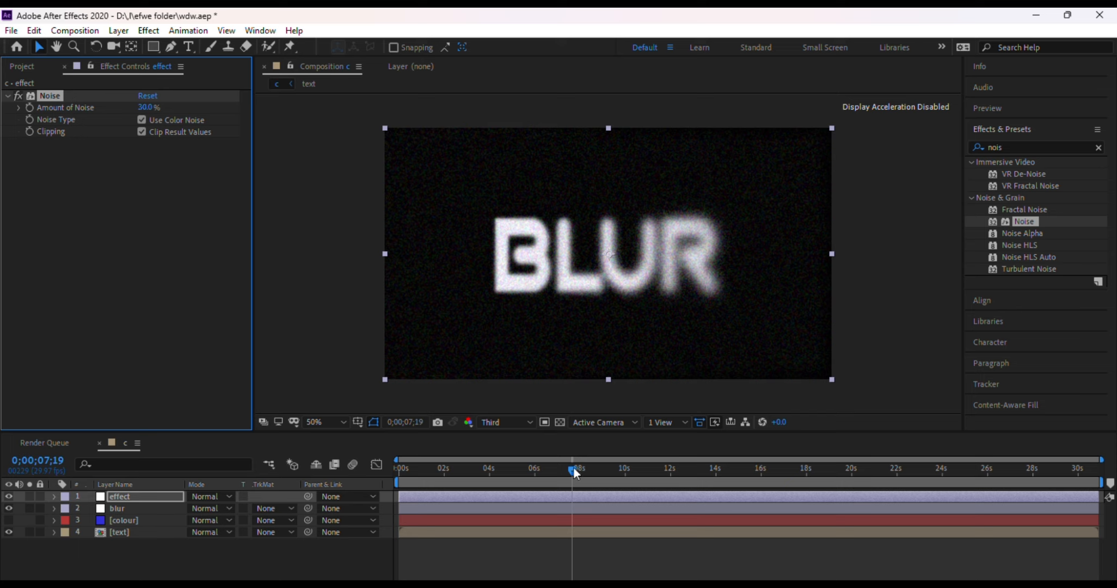
# - Scrub to 0;00;03;28 and toggle the blur layer's visibility to compare the text with and without blur
pyautogui.moveTo(572, 469); pyautogui.dragTo(489, 453)
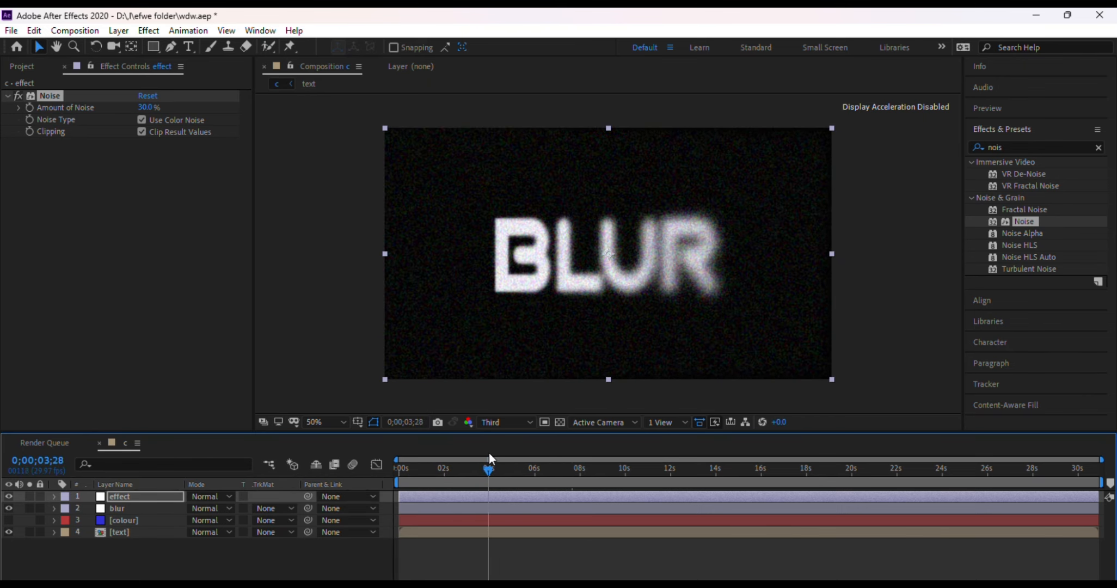
pyautogui.click(116, 509)
pyautogui.click(9, 508)
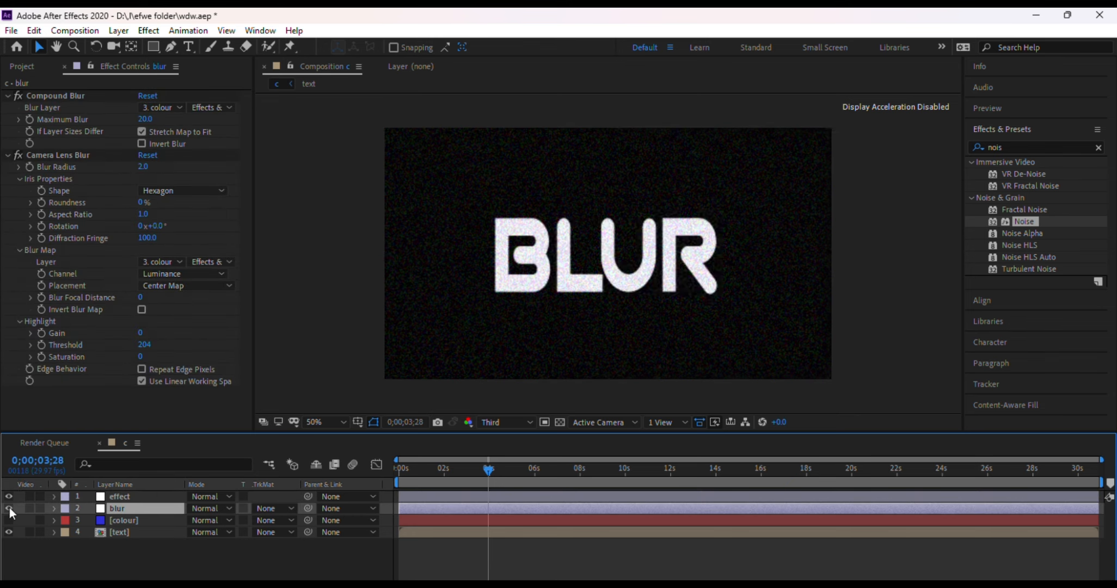
pyautogui.click(9, 507)
pyautogui.click(8, 505)
pyautogui.click(9, 507)
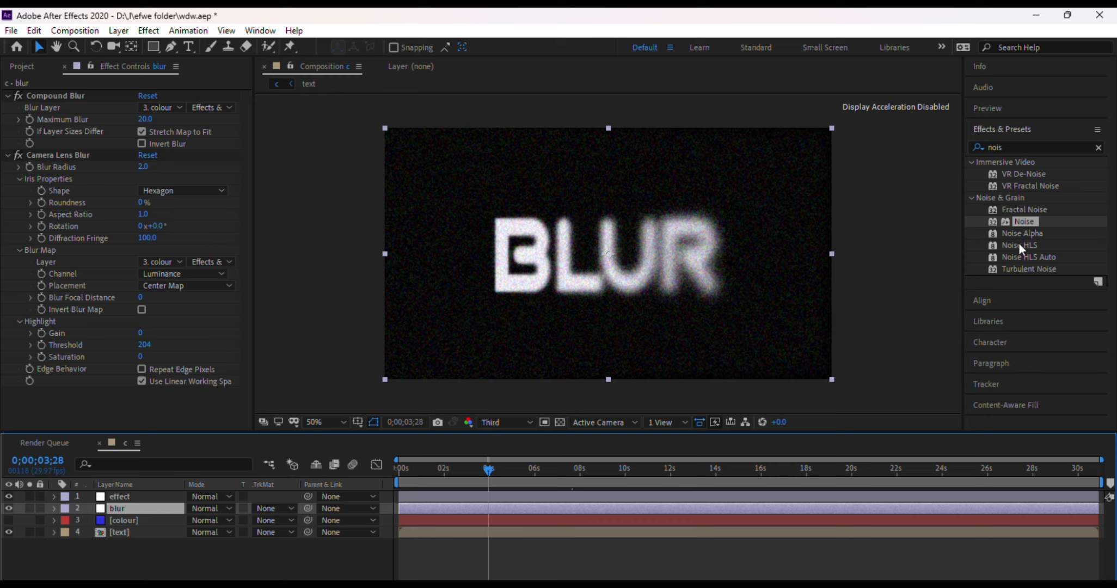
# - Apply the Sharpen effect to the blur layer and set its Sharpen Amount to 305
pyautogui.click(1016, 146)
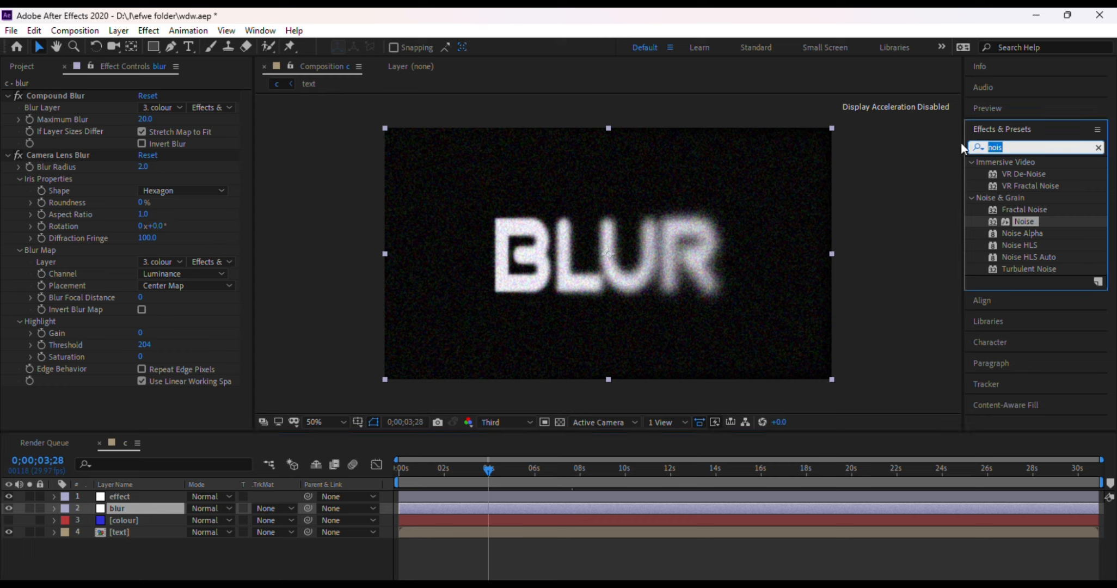
pyautogui.write('sh')
pyautogui.write('ar')
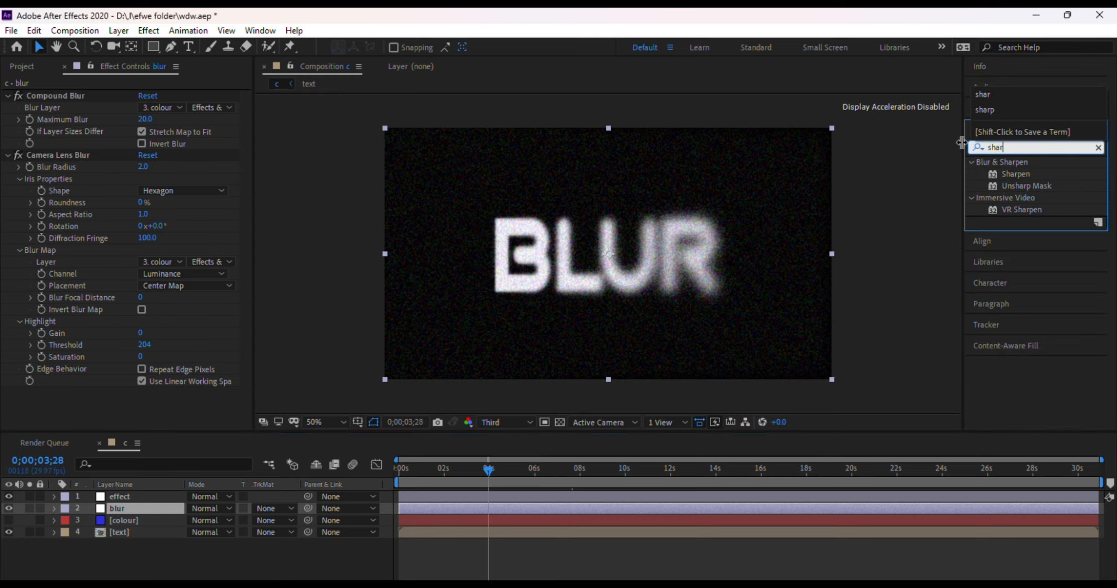
pyautogui.write('p')
pyautogui.click(1015, 173)
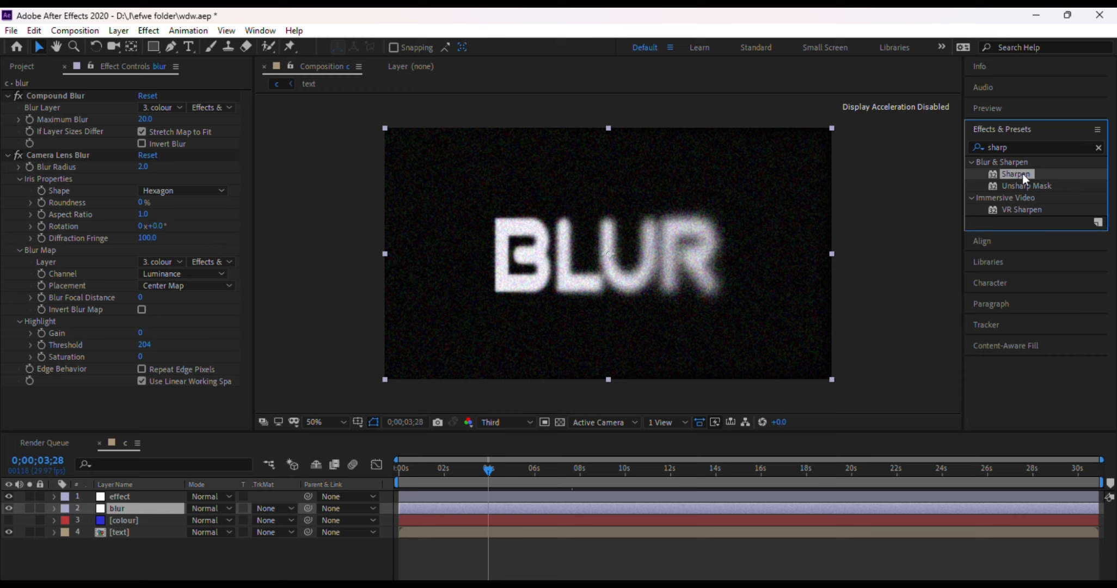
pyautogui.moveTo(1022, 174); pyautogui.dragTo(127, 508)
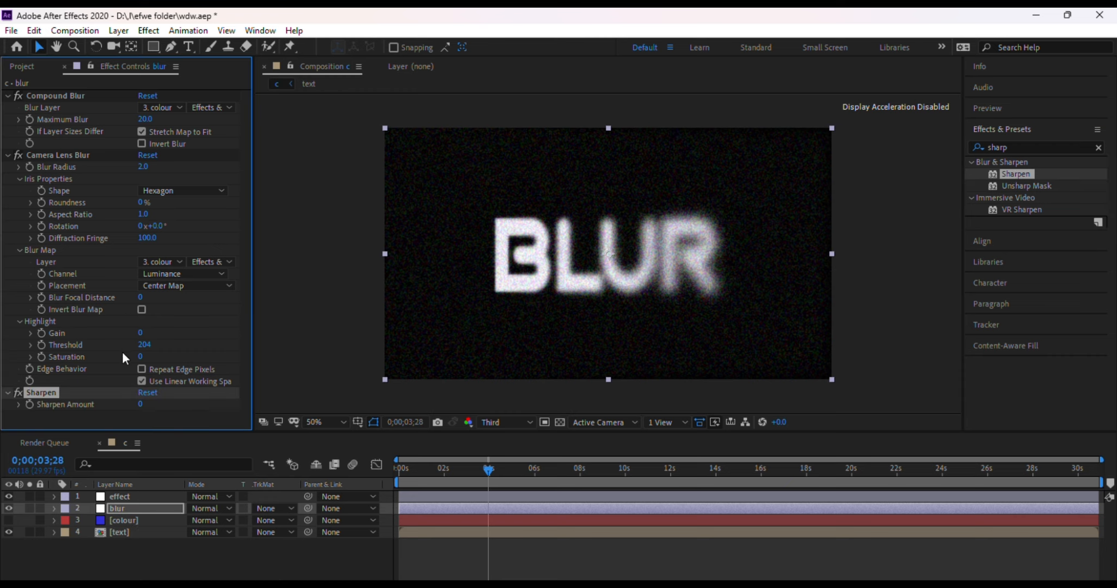
pyautogui.moveTo(141, 404); pyautogui.dragTo(347, 398)
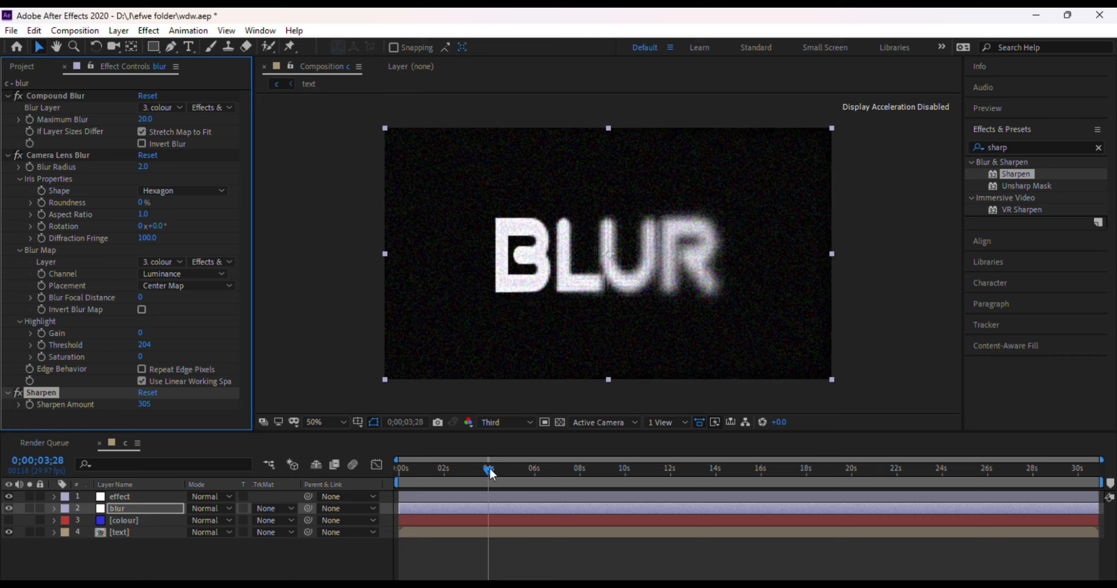
# - Scrub the animation to 0;00;04;08 and set the composition's preview resolution to Full
pyautogui.moveTo(490, 468)
pyautogui.mouseDown()
pyautogui.moveTo(413, 464)
pyautogui.moveTo(494, 461)
pyautogui.moveTo(436, 454)
pyautogui.moveTo(496, 450)
pyautogui.mouseUp()
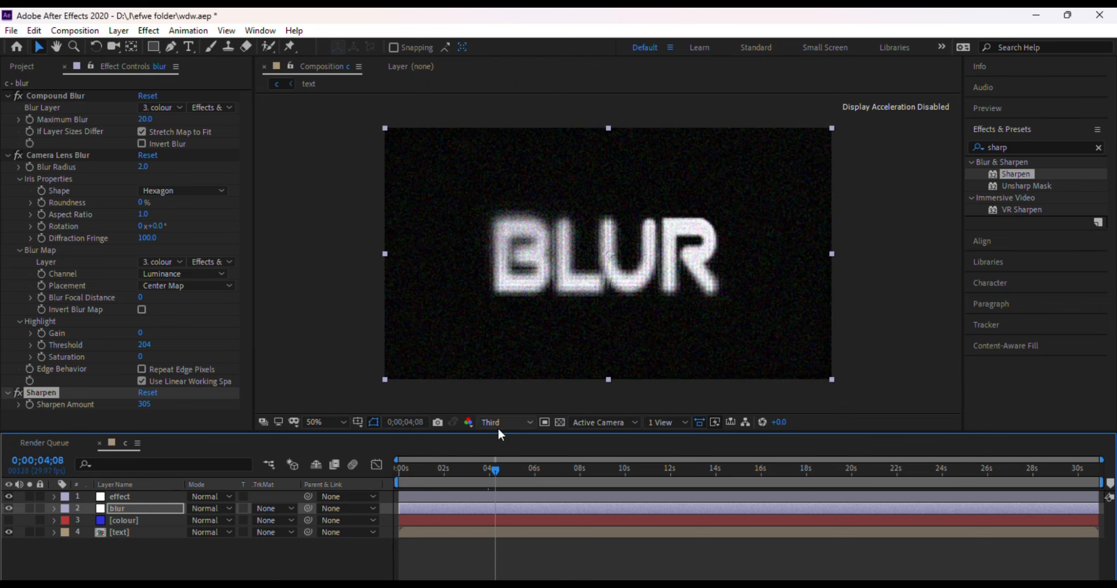
pyautogui.click(498, 426)
pyautogui.click(502, 458)
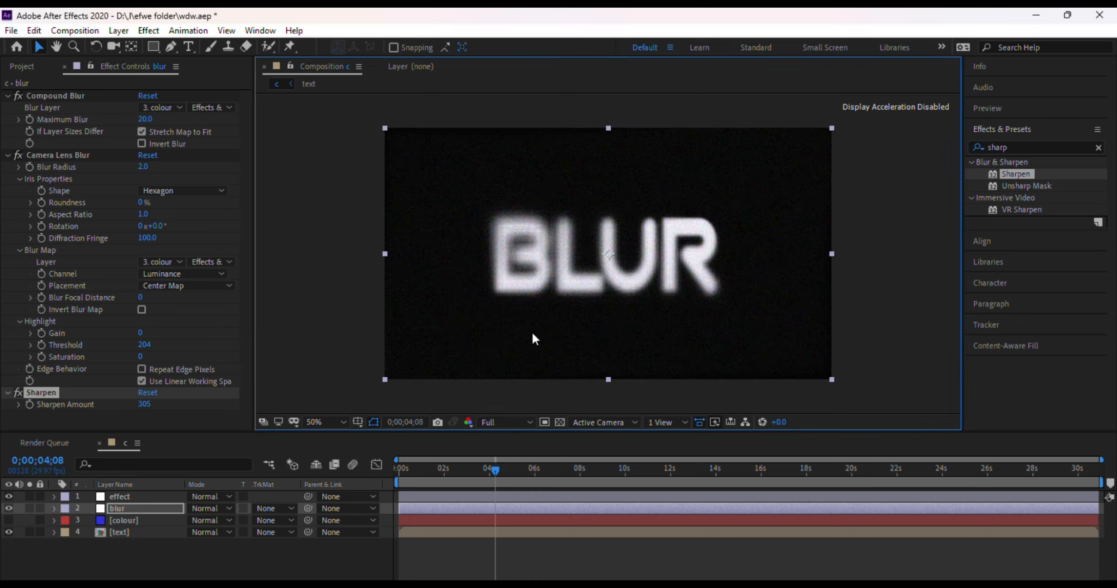
# - Set the Amount of Noise on the effect layer to 59%
pyautogui.click(125, 496)
pyautogui.moveTo(143, 108)
pyautogui.mouseDown()
pyautogui.moveTo(196, 107)
pyautogui.moveTo(149, 107)
pyautogui.mouseUp()
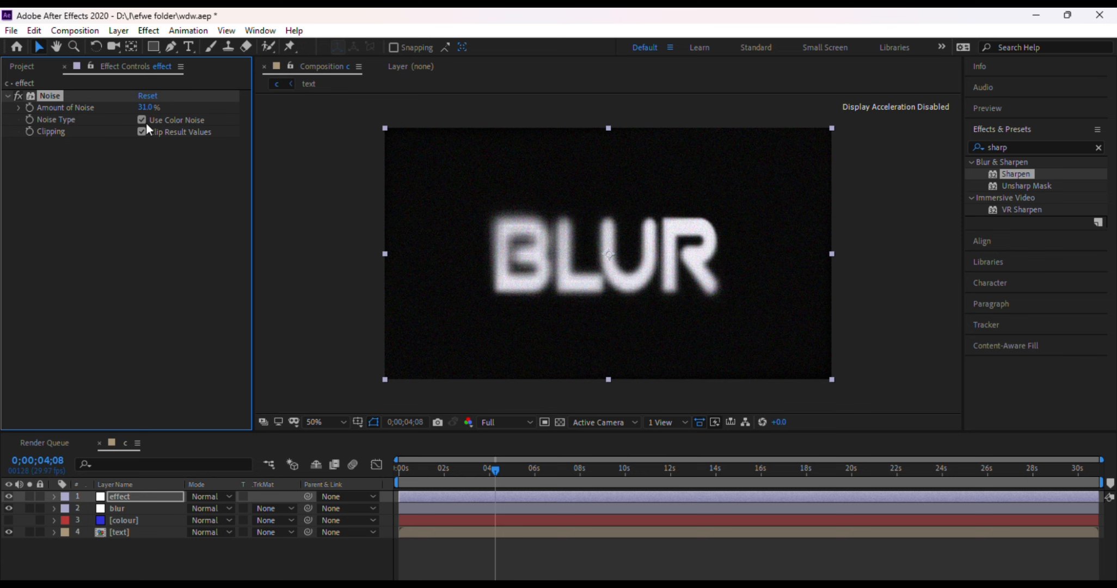
pyautogui.moveTo(145, 107); pyautogui.dragTo(166, 109)
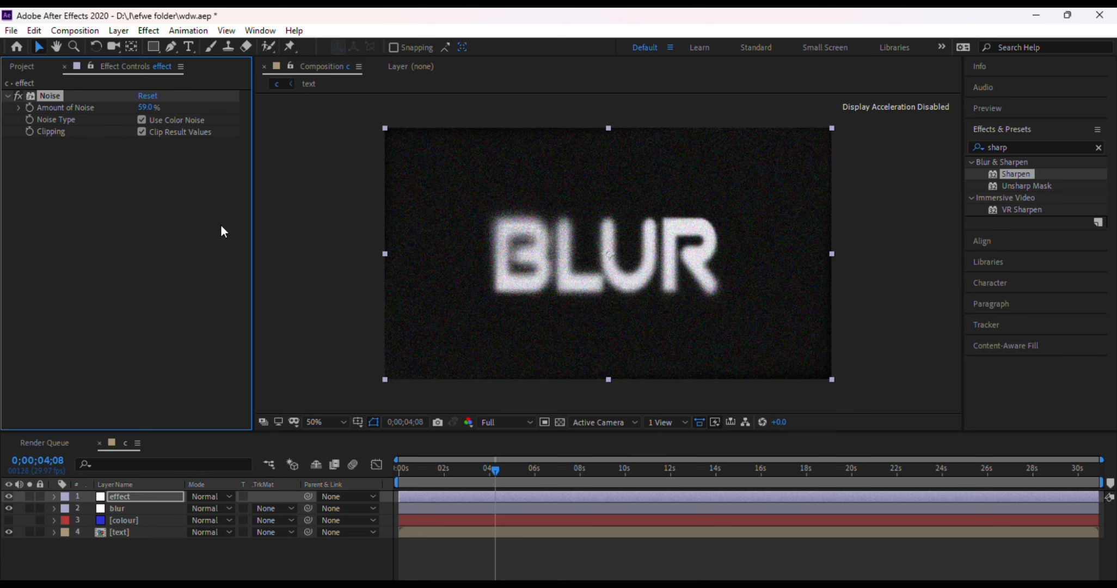
pyautogui.click(877, 225)
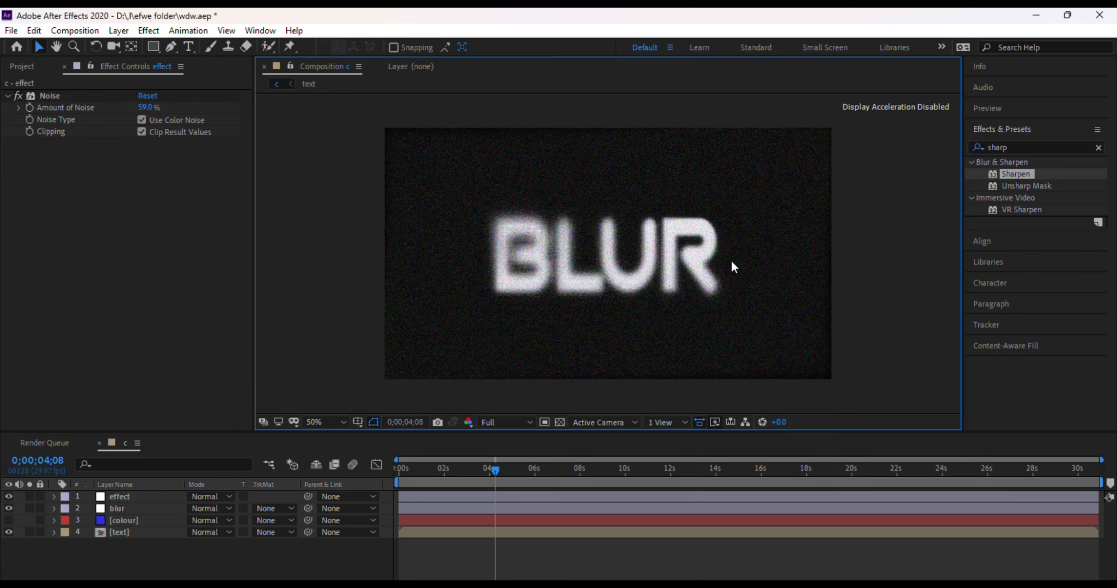
# - Scrub the animation to 0;00;05;06 and save the project
pyautogui.press('.')
pyautogui.press(',')
pyautogui.moveTo(495, 472)
pyautogui.mouseDown()
pyautogui.moveTo(516, 469)
pyautogui.moveTo(441, 467)
pyautogui.moveTo(516, 468)
pyautogui.mouseUp()
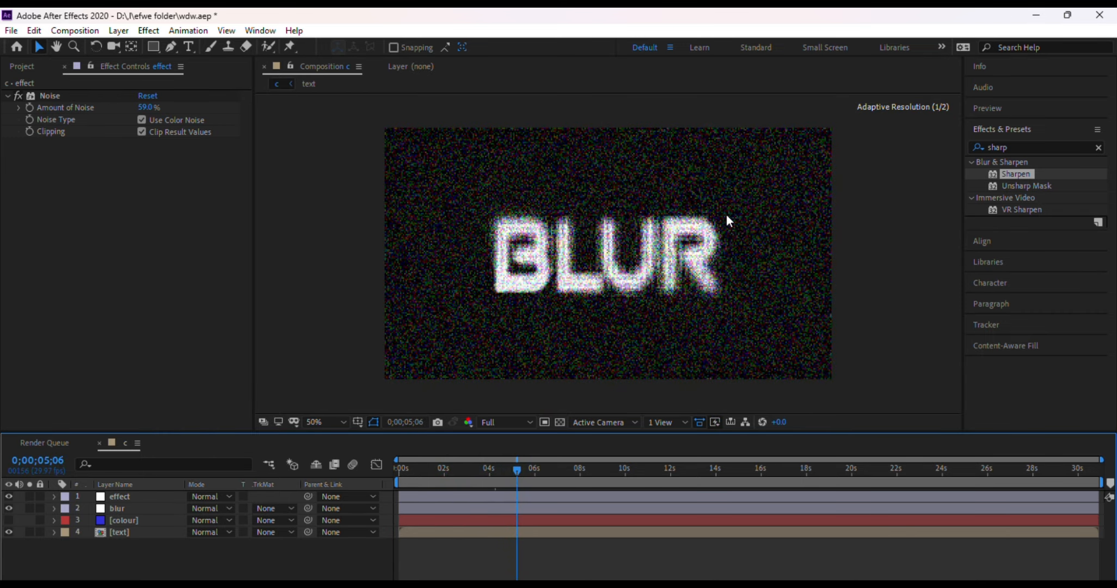
pyautogui.click(861, 234)
pyautogui.hotkey('ctrl', 's')
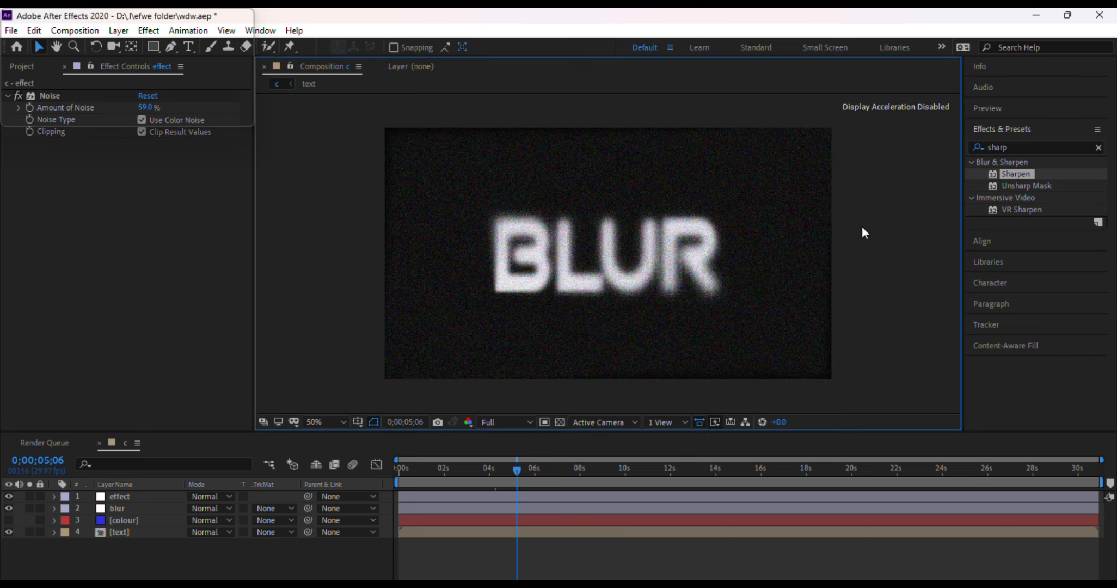
# - Turn off Use Color Noise in the effect layer's Noise effect and inspect the grain on the text
pyautogui.click(617, 248)
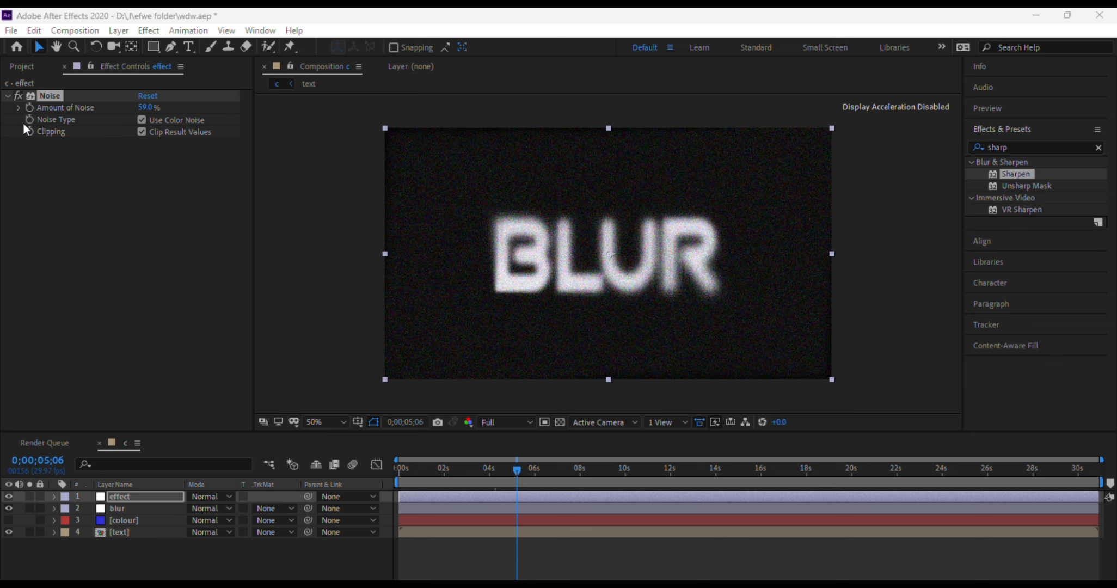
pyautogui.click(141, 120)
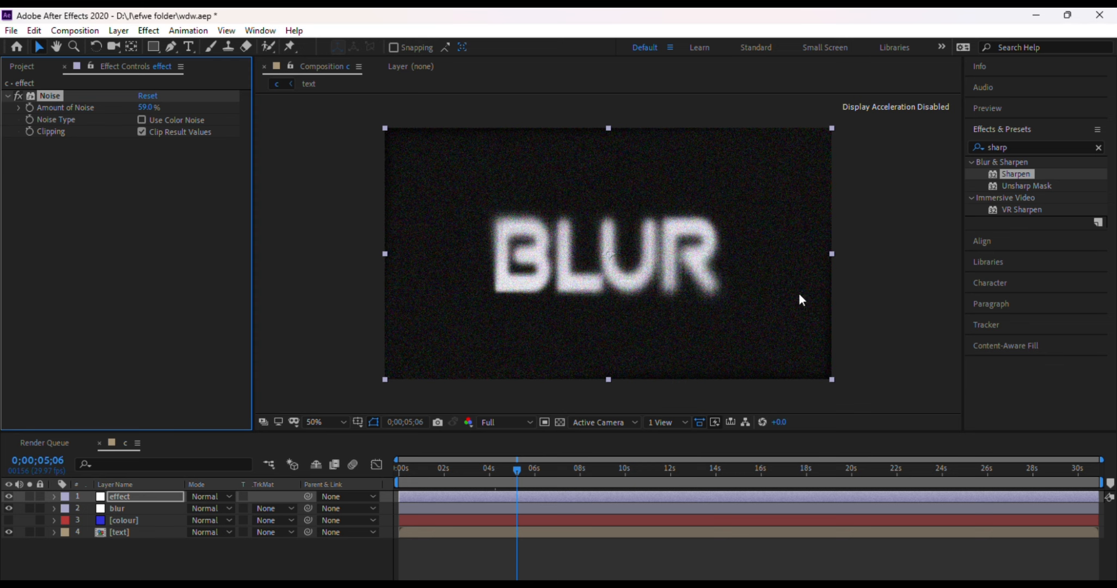
pyautogui.click(884, 233)
pyautogui.scroll(1, 703, 275)
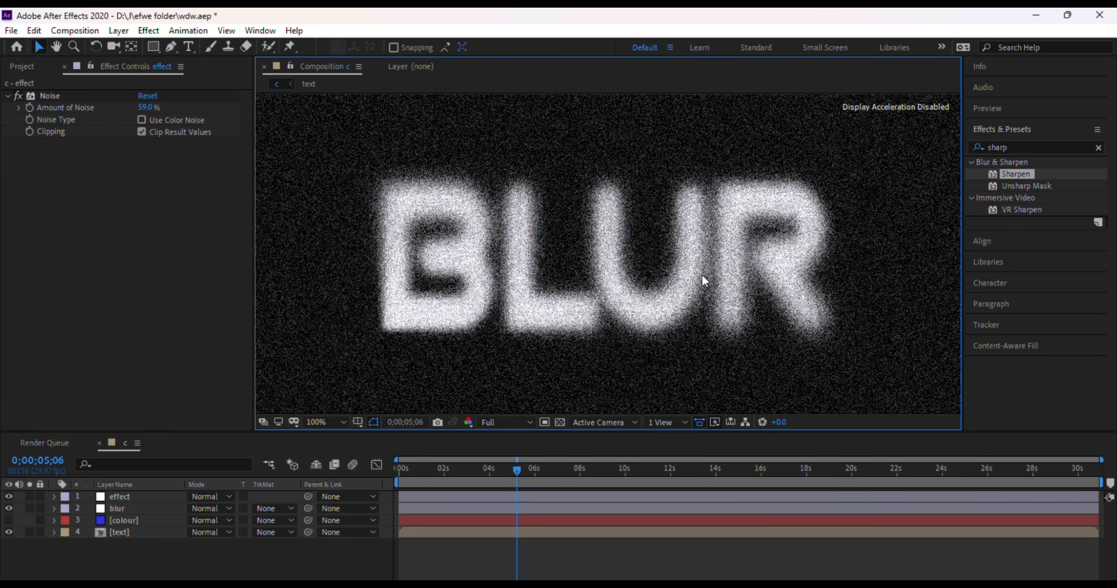
pyautogui.scroll(-1, 702, 275)
pyautogui.scroll(1, 702, 275)
pyautogui.scroll(-1, 701, 275)
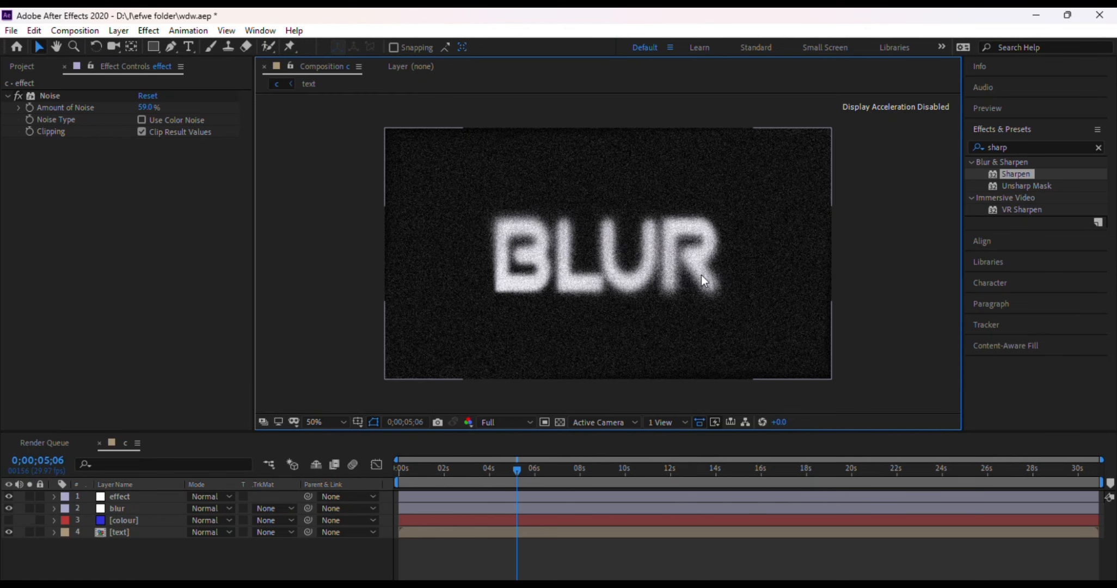
# - Apply the Threshold effect to the effect layer below Noise
pyautogui.click(476, 34)
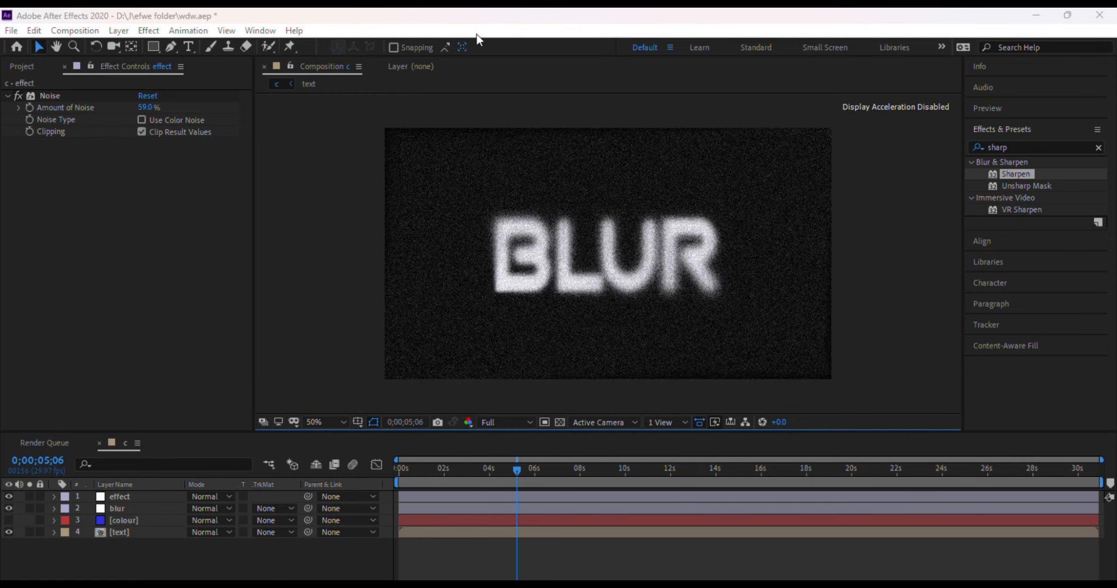
pyautogui.click(1022, 148)
pyautogui.doubleClick(1021, 147)
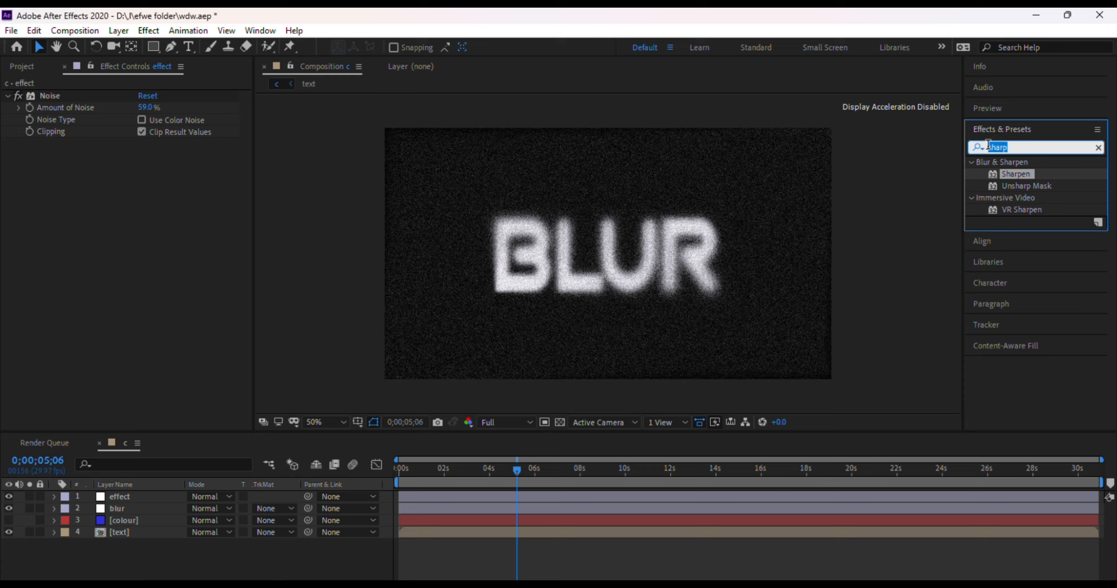
pyautogui.write('thr')
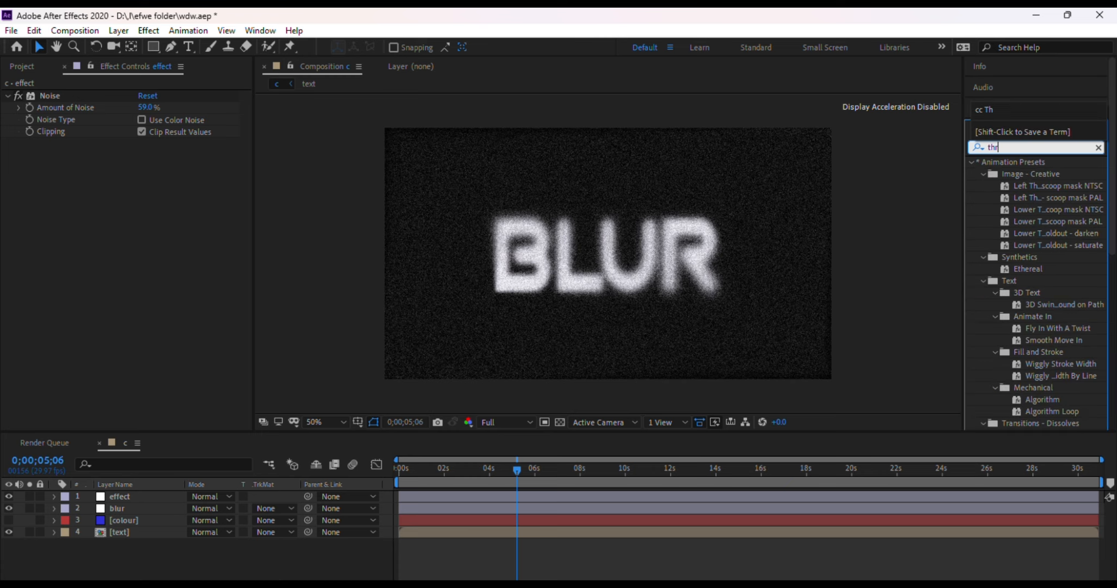
pyautogui.click(1030, 197)
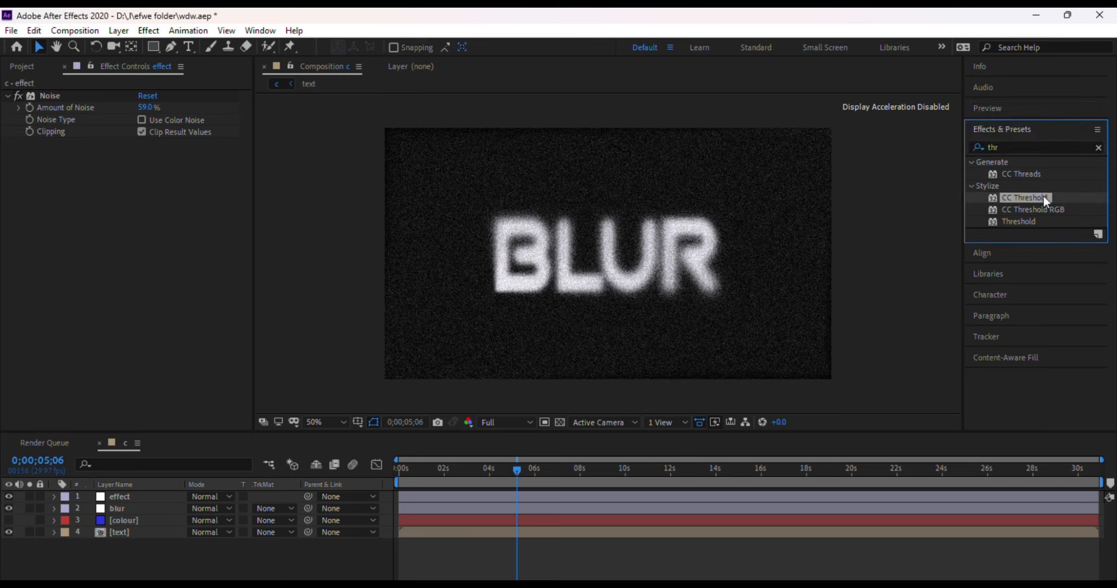
pyautogui.moveTo(1043, 197)
pyautogui.mouseDown()
pyautogui.moveTo(935, 217)
pyautogui.moveTo(988, 220)
pyautogui.moveTo(1058, 197)
pyautogui.moveTo(1035, 197)
pyautogui.mouseUp()
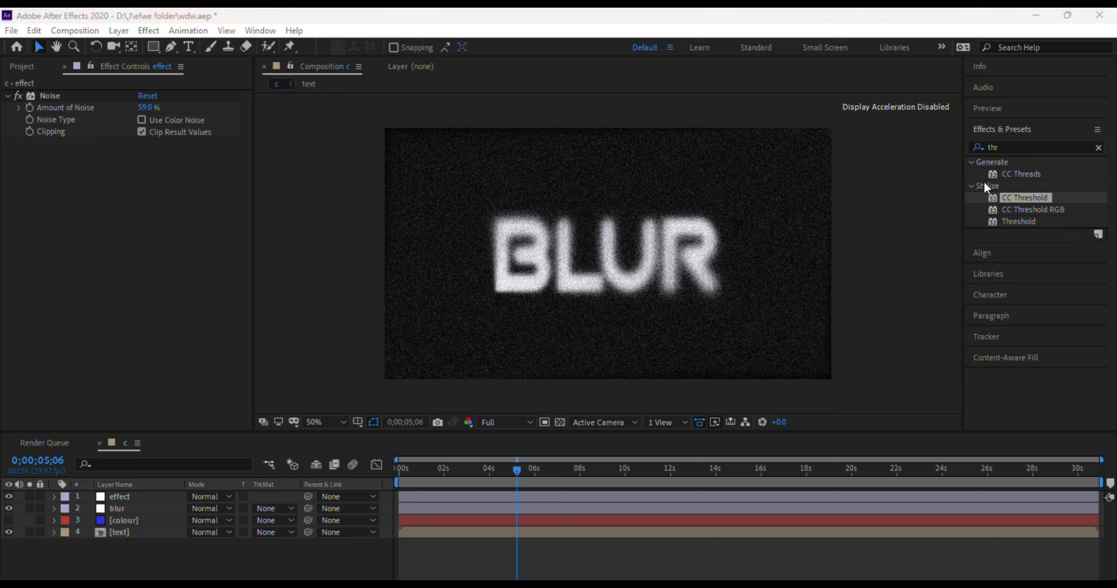
pyautogui.moveTo(1022, 223); pyautogui.dragTo(116, 228)
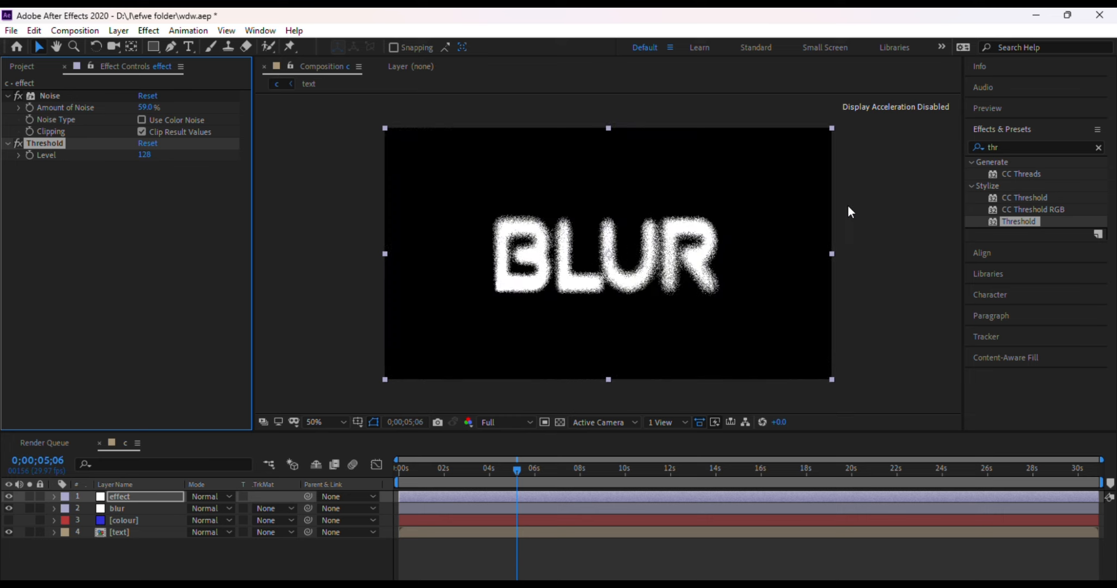
# - Scrub to 0;00;04;22 and examine the grainy edges of the thresholded BLUR text
pyautogui.click(927, 180)
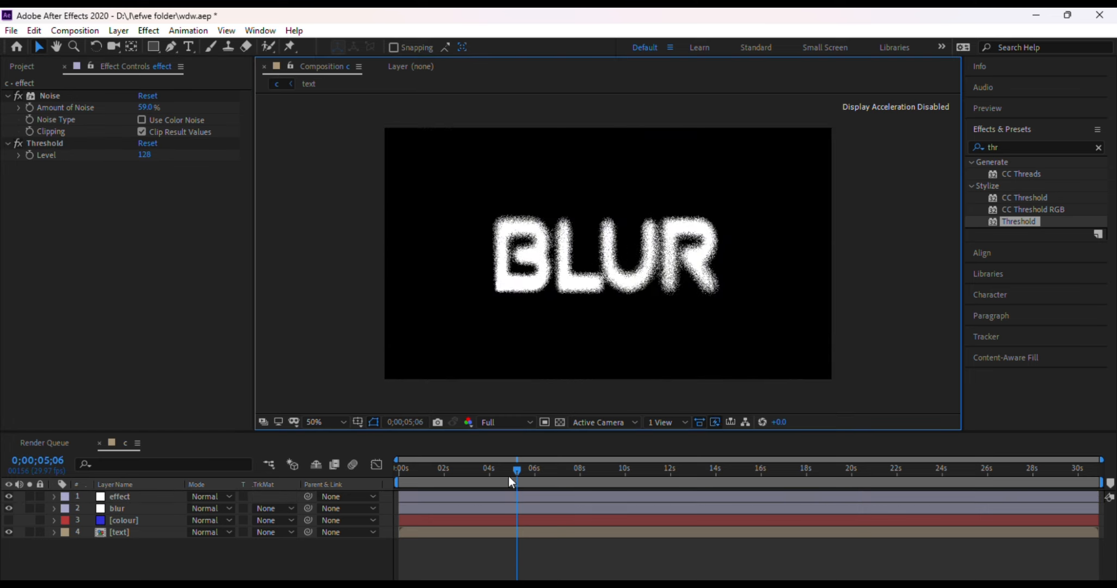
pyautogui.moveTo(509, 476)
pyautogui.mouseDown()
pyautogui.moveTo(481, 476)
pyautogui.moveTo(506, 476)
pyautogui.mouseUp()
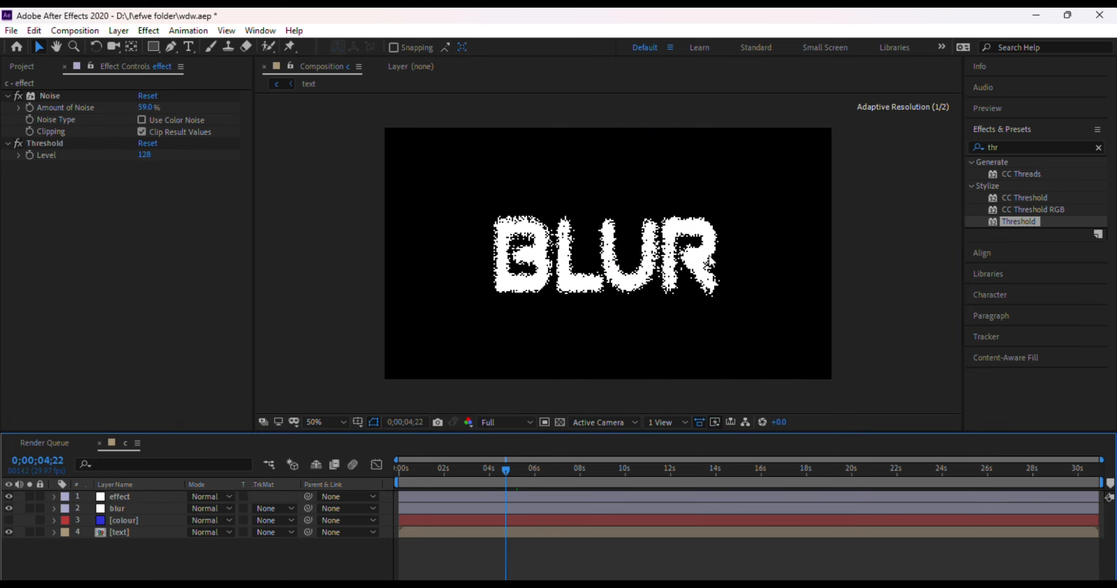
pyautogui.scroll(1, 579, 265)
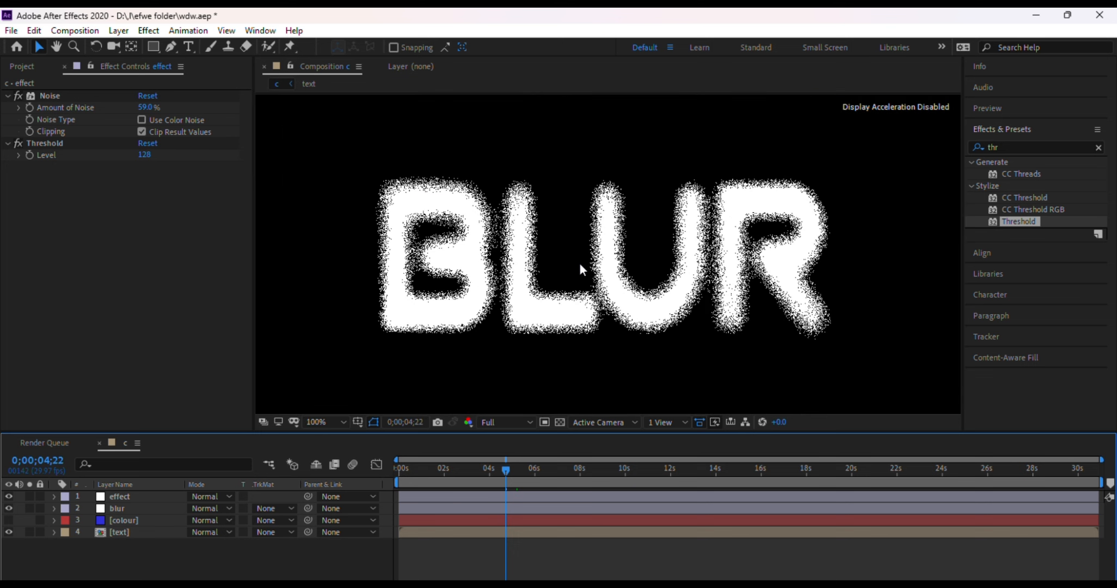
pyautogui.scroll(-1, 580, 264)
pyautogui.scroll(1, 580, 264)
# - Remove the Threshold effect from the effect layer and return to 0;00;05;06
pyautogui.click(148, 108)
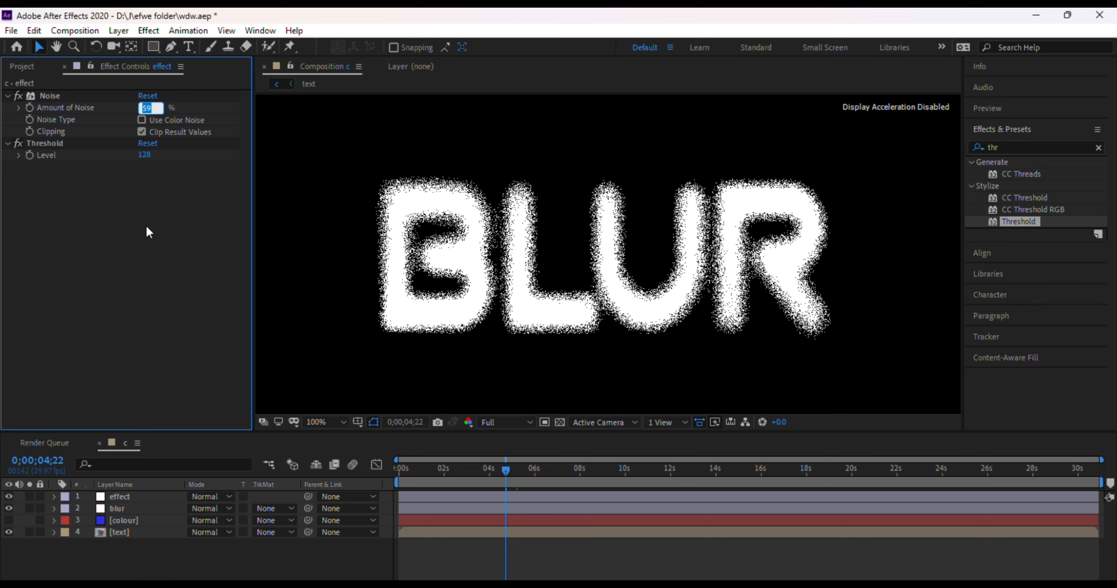
pyautogui.press('Return')
pyautogui.press('Delete')
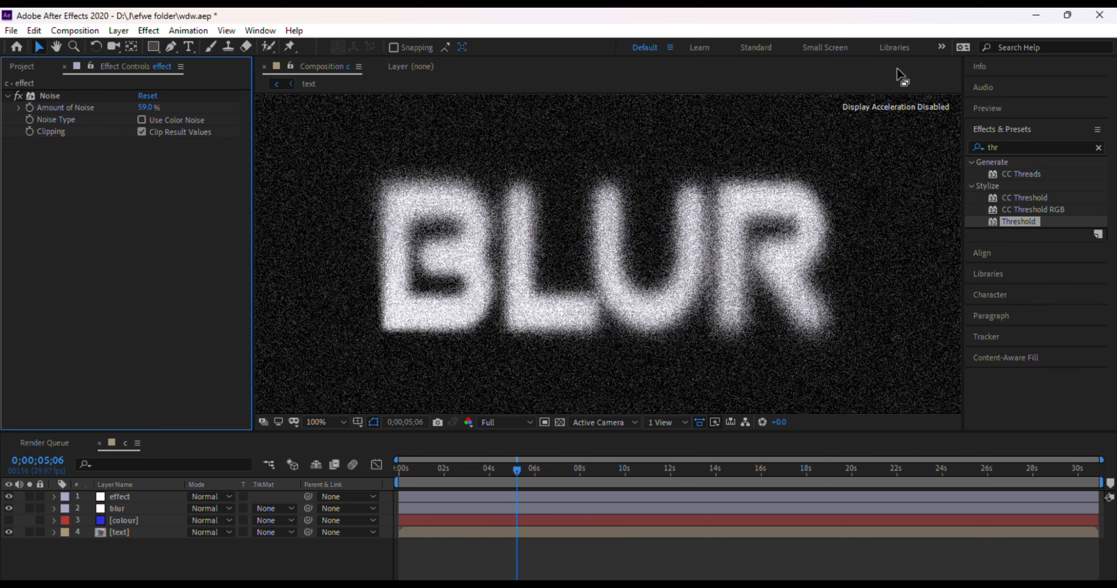
# - Add the Threshold effect to the effect layer again, set its Level to 144 and check the speckled text
pyautogui.moveTo(1018, 220); pyautogui.dragTo(171, 226)
pyautogui.moveTo(145, 155)
pyautogui.mouseDown()
pyautogui.moveTo(177, 152)
pyautogui.moveTo(141, 150)
pyautogui.mouseUp()
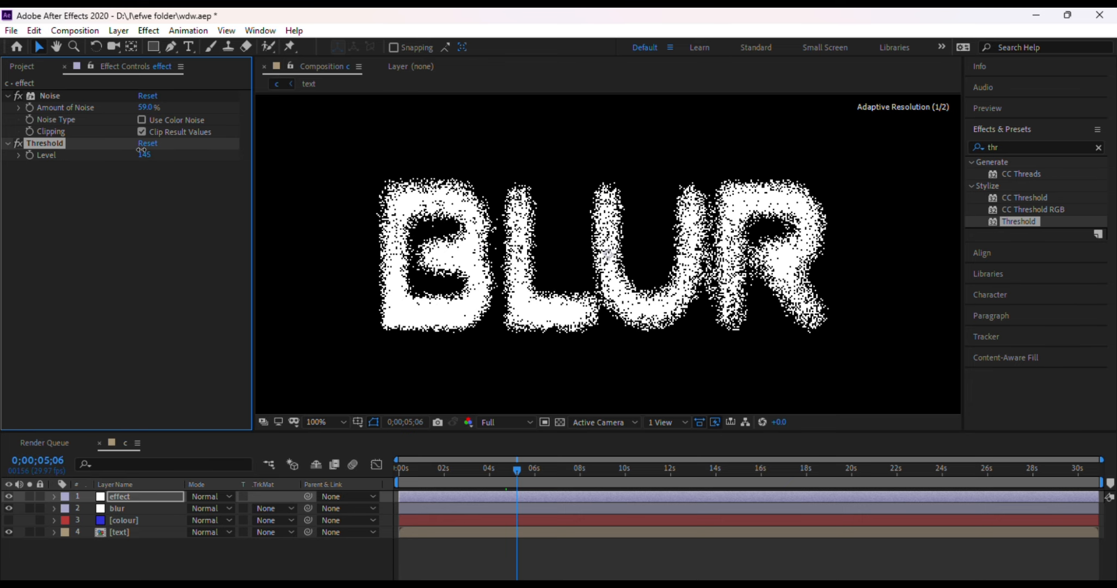
pyautogui.click(143, 154)
pyautogui.write('144')
pyautogui.click(145, 262)
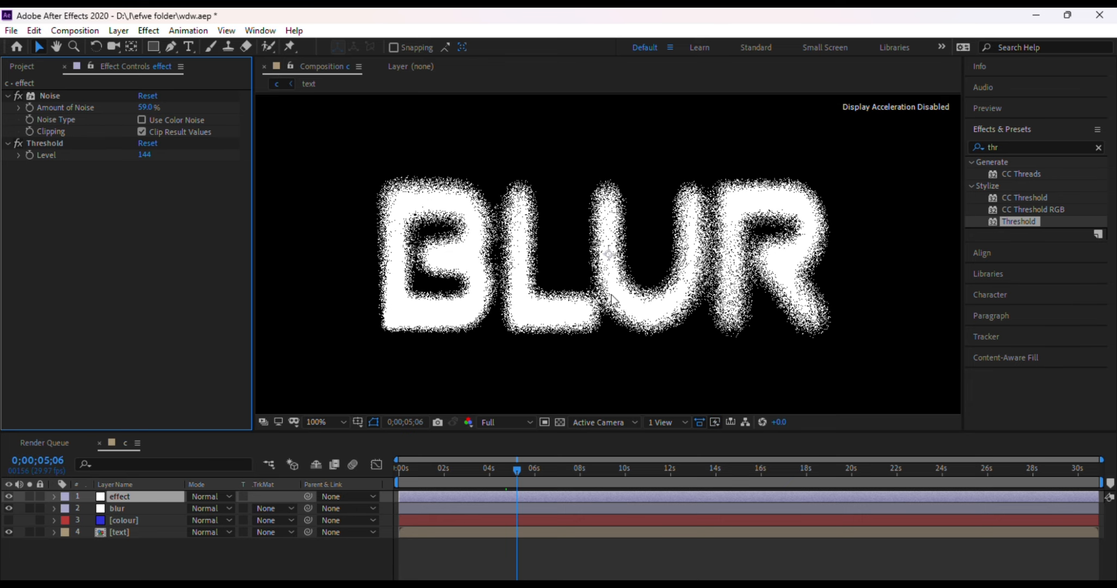
pyautogui.scroll(-2, 636, 287)
pyautogui.scroll(2, 637, 287)
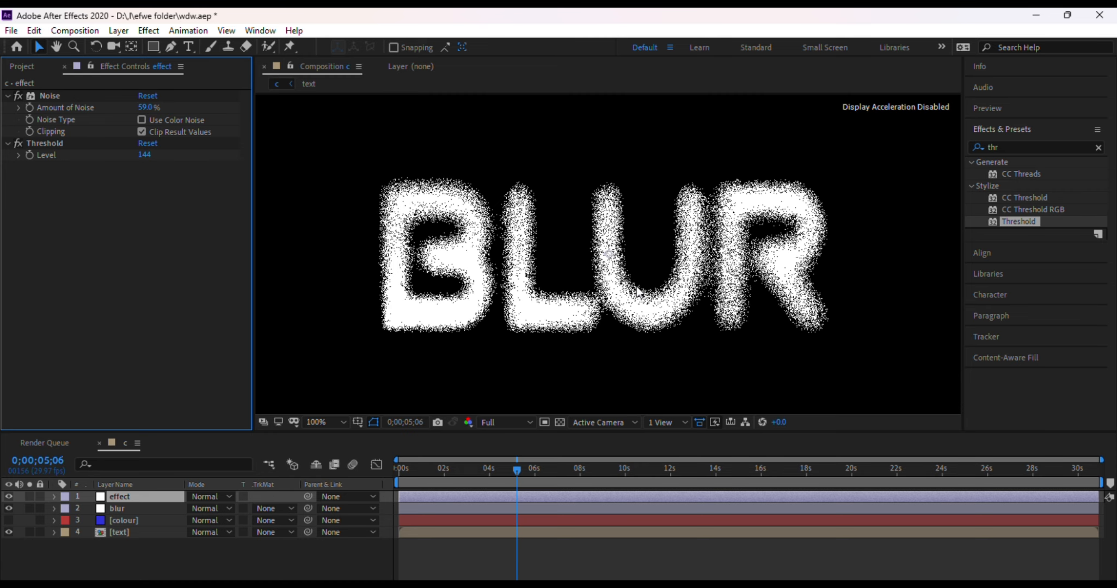
pyautogui.scroll(-2, 637, 289)
pyautogui.scroll(2, 636, 287)
# - Find the Fast Box Blur effect and apply it to the effect layer below Threshold
pyautogui.click(1005, 147)
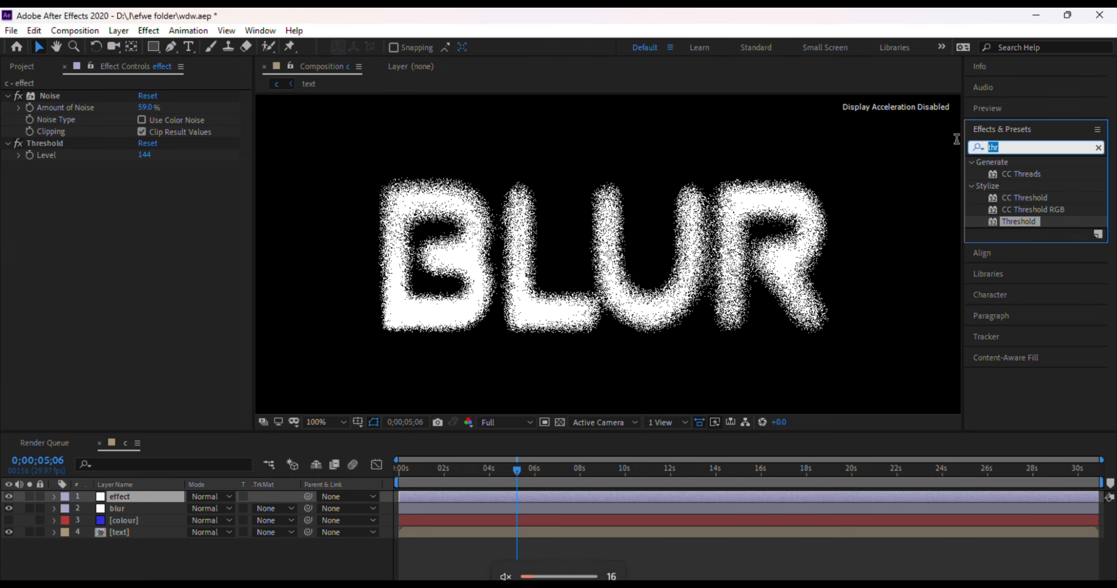
pyautogui.write('fads')
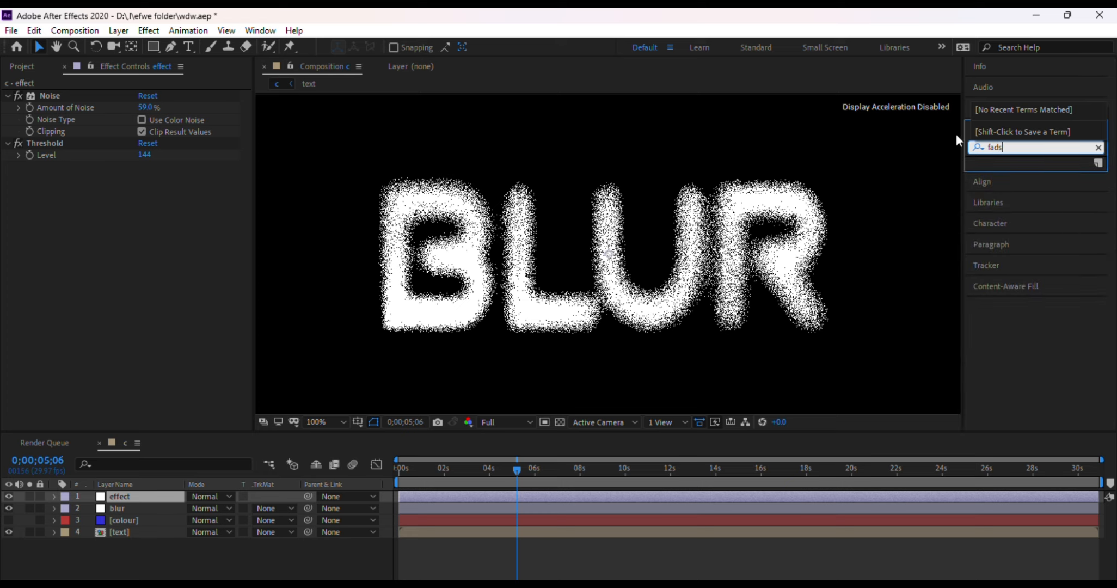
pyautogui.press('BackSpace')
pyautogui.press('BackSpace')
pyautogui.write('s')
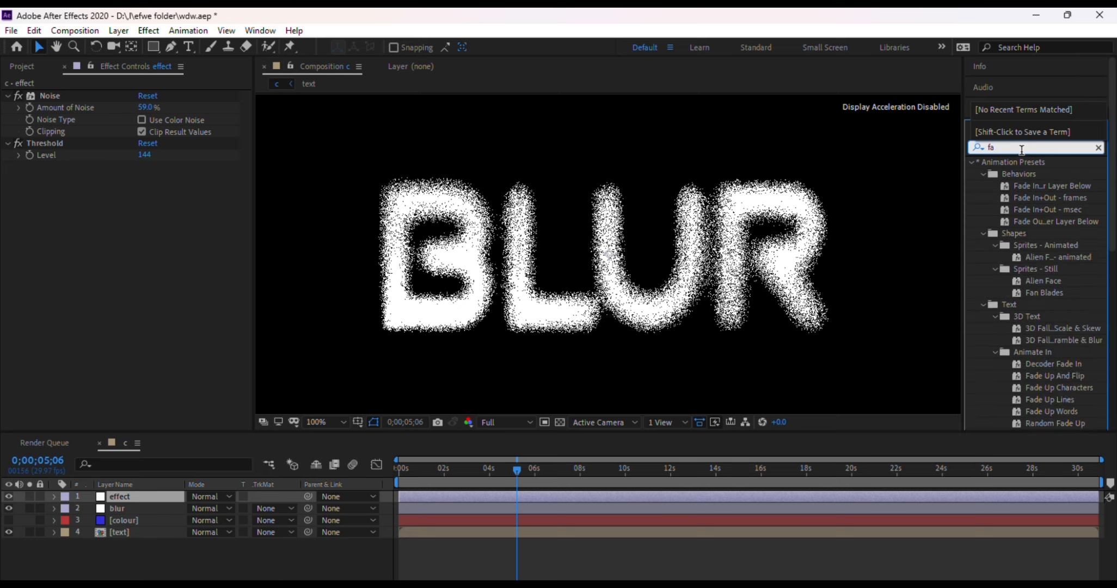
pyautogui.write('t b')
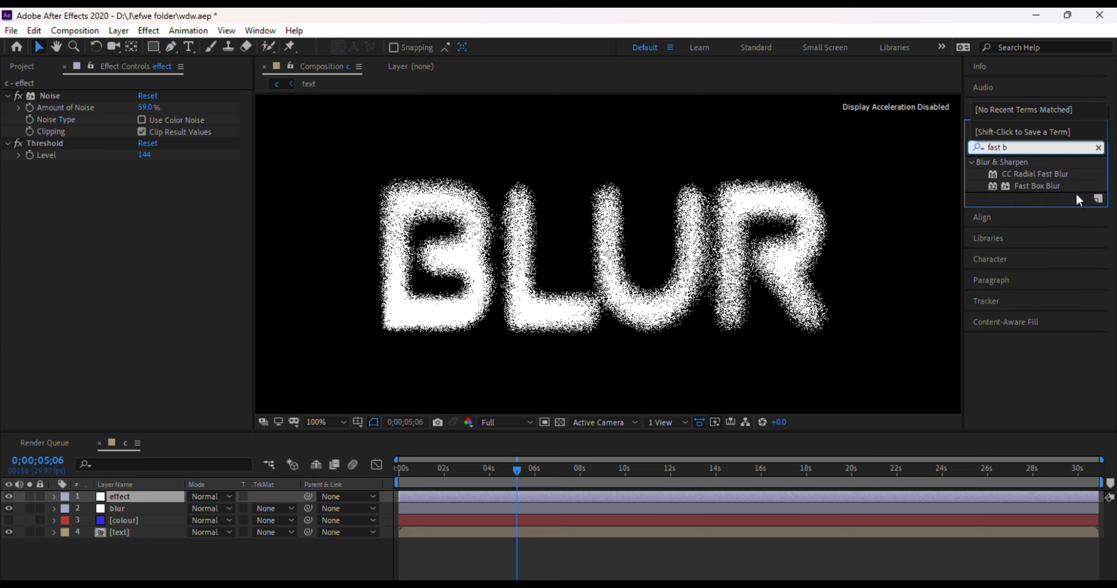
pyautogui.click(1039, 185)
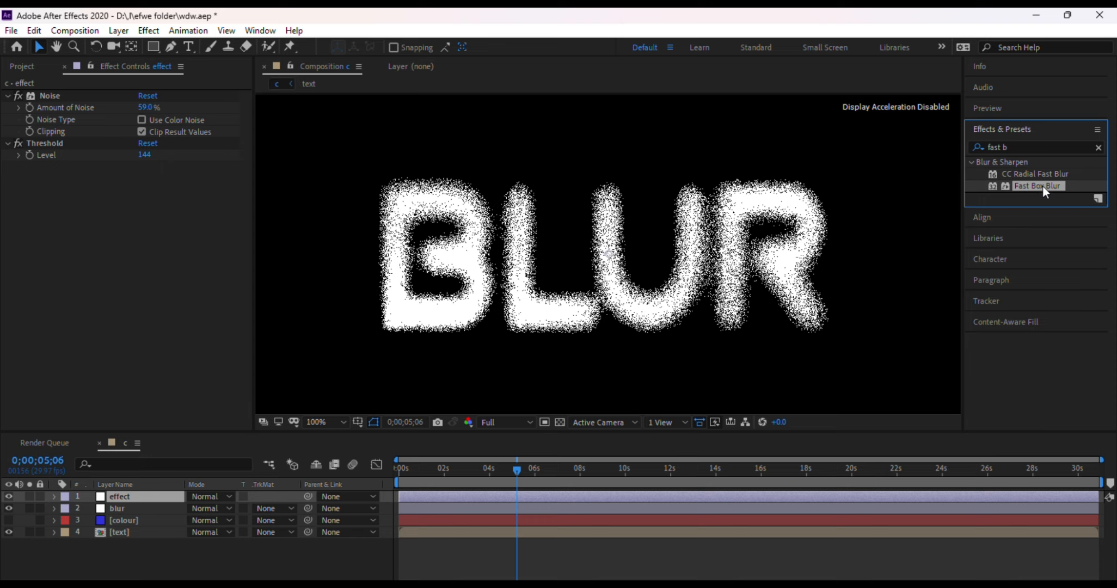
pyautogui.moveTo(1044, 185); pyautogui.dragTo(166, 244)
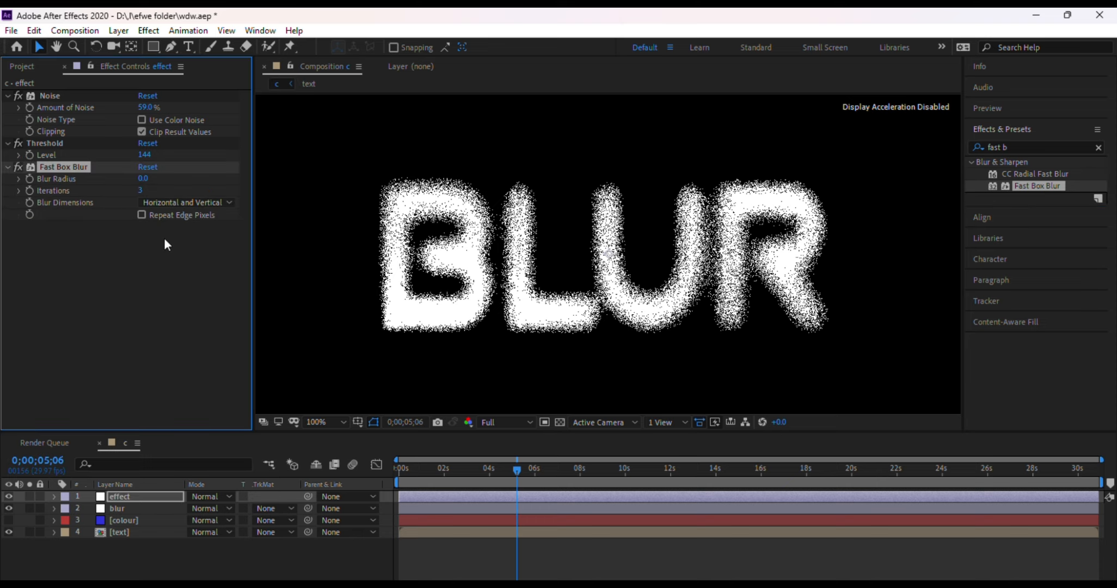
# - Set the Fast Box Blur radius to 0.5, check the softened grain, and reduce it to 0.4
pyautogui.click(143, 178)
pyautogui.write('.5')
pyautogui.click(120, 281)
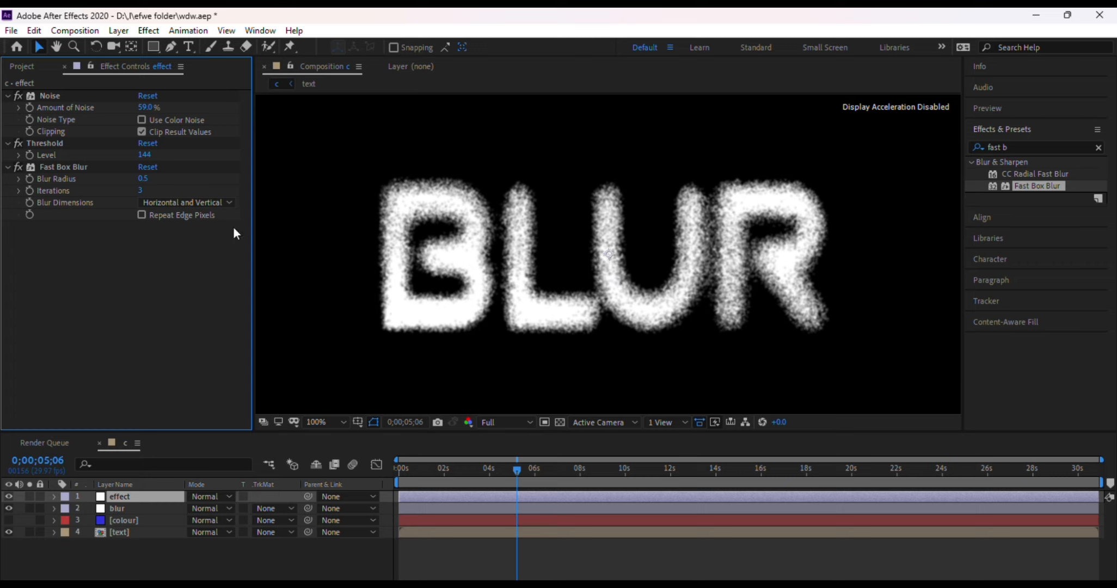
pyautogui.click(143, 179)
pyautogui.write('0.4')
pyautogui.press('Return')
# - Find the Curves effect and apply it to the effect layer below Fast Box Blur
pyautogui.click(1011, 147)
pyautogui.write('curv')
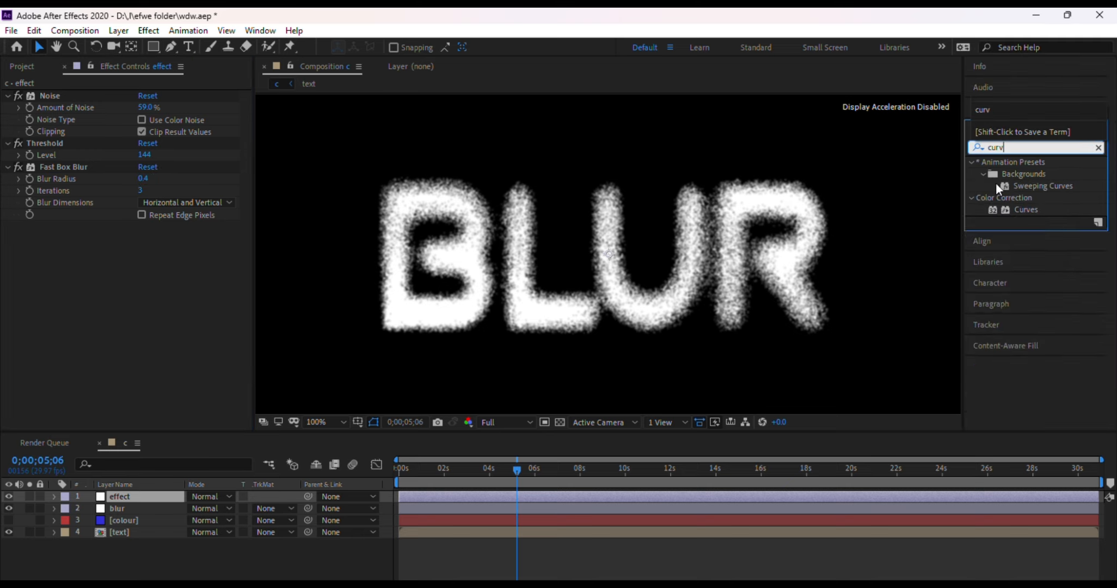
pyautogui.click(1032, 212)
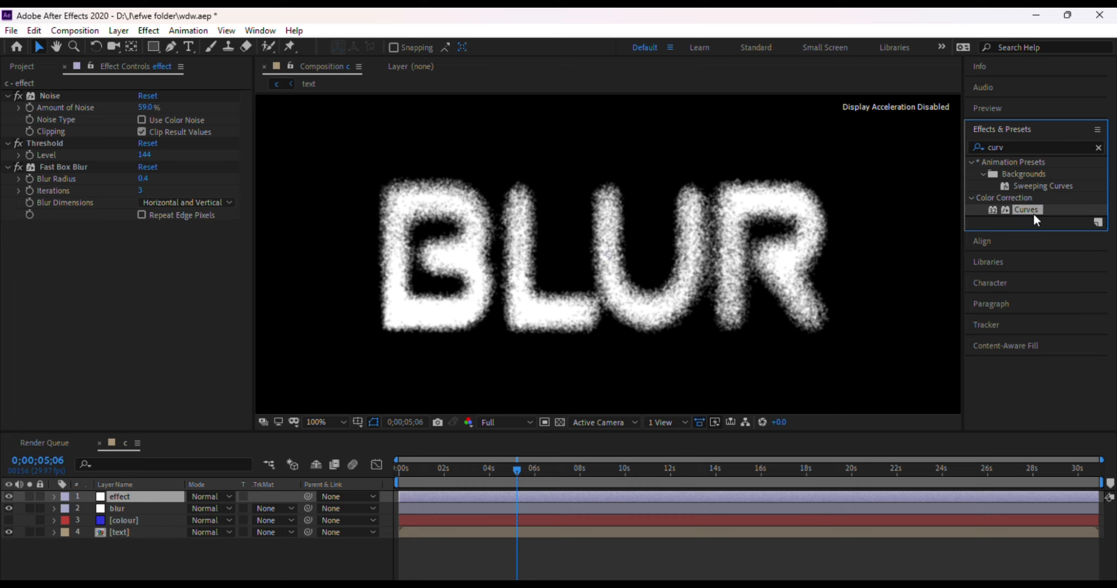
pyautogui.moveTo(1024, 211); pyautogui.dragTo(59, 287)
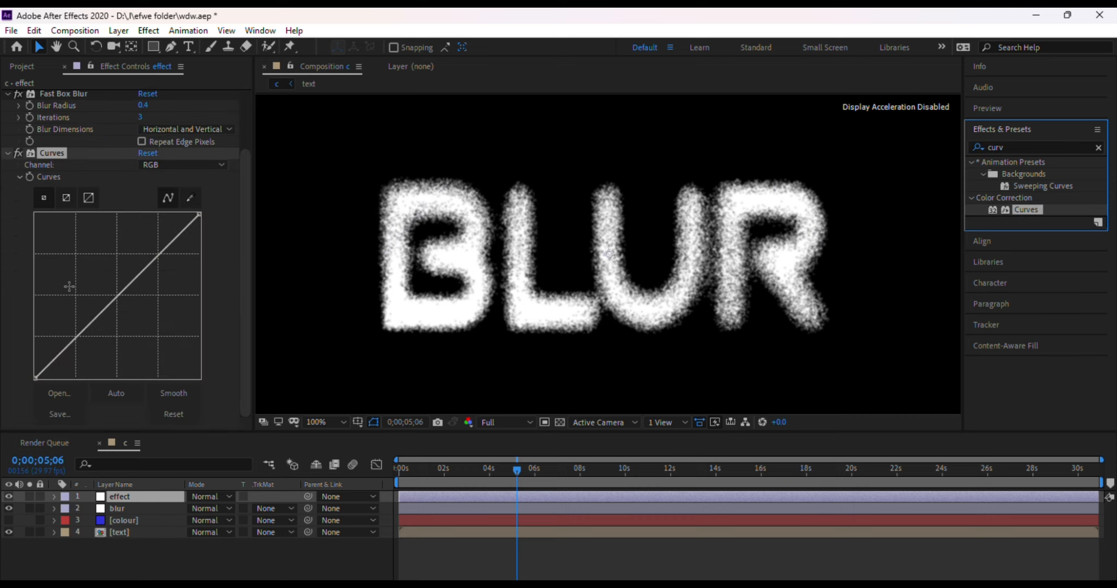
# - Bend the RGB curve downward through its midtones to darken the soft edges of the text, and check the result
pyautogui.moveTo(130, 283); pyautogui.dragTo(149, 302)
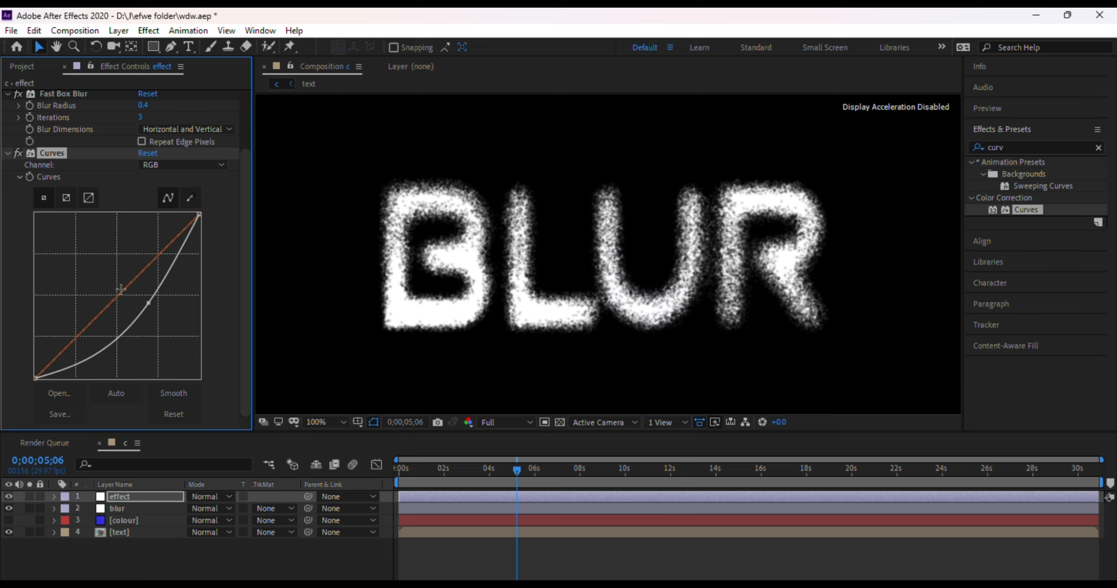
pyautogui.moveTo(120, 290); pyautogui.dragTo(165, 294)
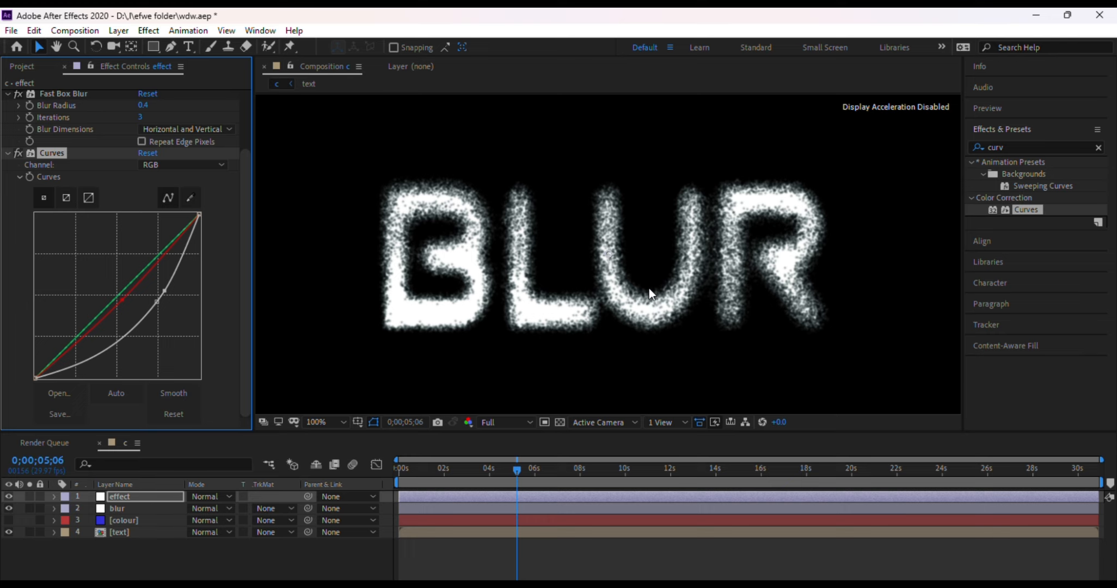
pyautogui.press(',')
pyautogui.press('.')
pyautogui.press(',')
pyautogui.press('.')
# - Select the blur layer and toggle its visibility off and on to compare the text
pyautogui.click(100, 566)
pyautogui.click(119, 508)
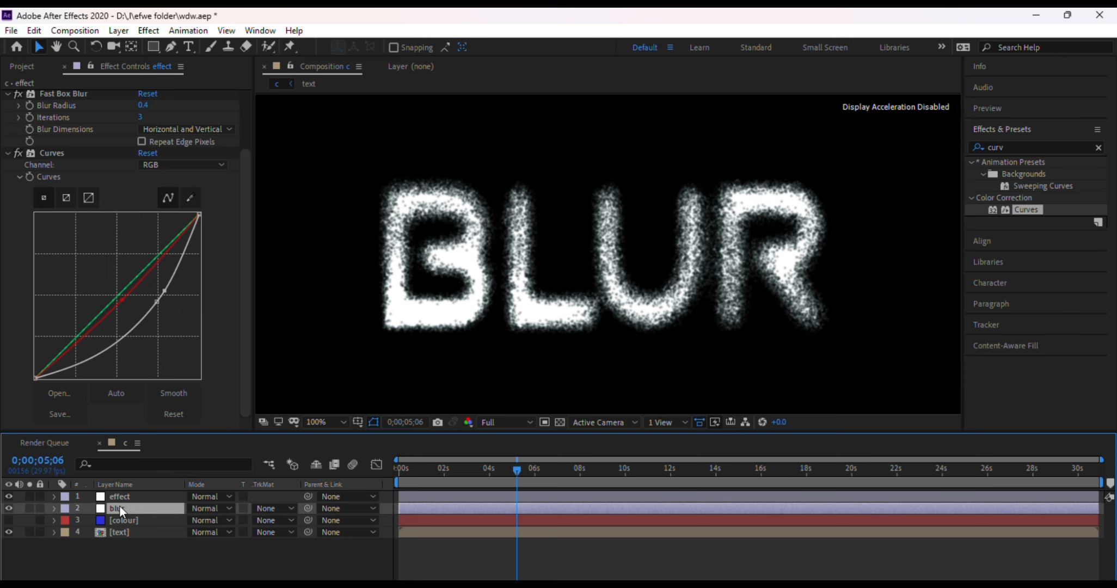
pyautogui.click(9, 506)
pyautogui.click(9, 506)
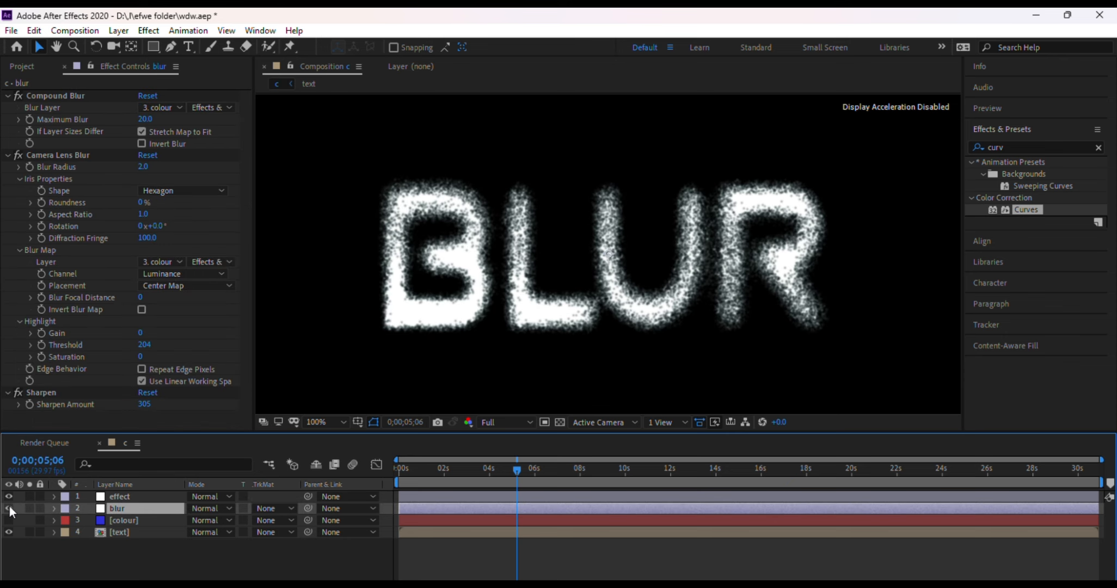
# - Find the Sharpen effect and apply a second instance to the blur layer
pyautogui.click(1008, 147)
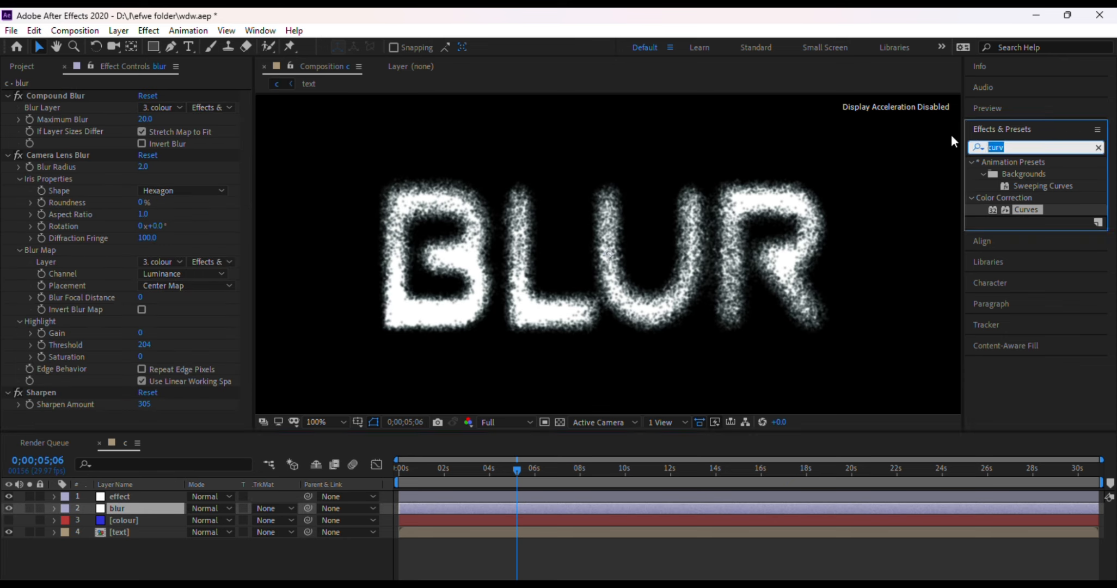
pyautogui.write('shar')
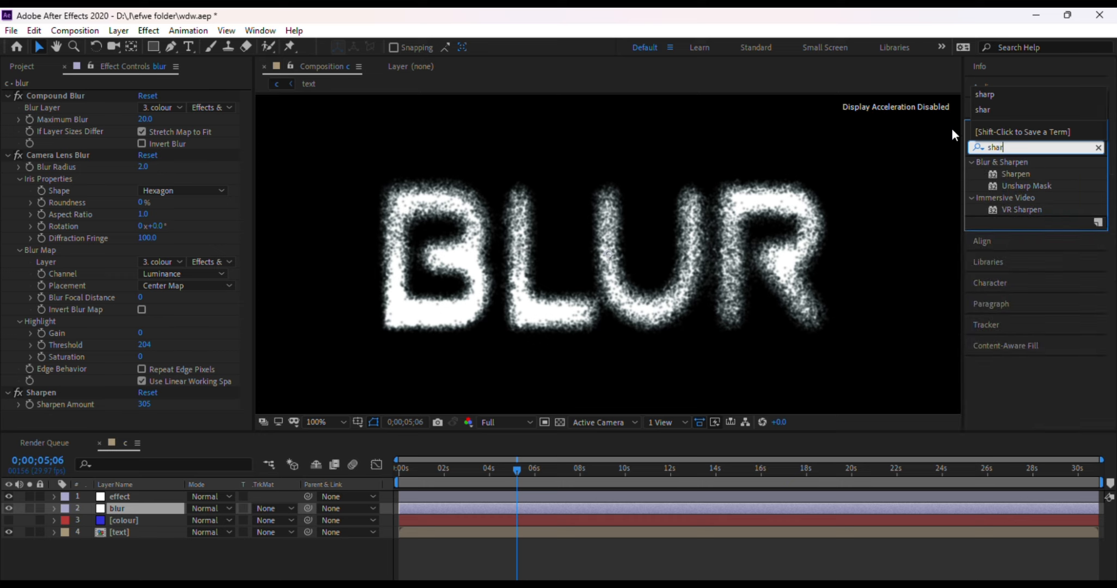
pyautogui.write('p')
pyautogui.moveTo(1017, 173); pyautogui.dragTo(126, 506)
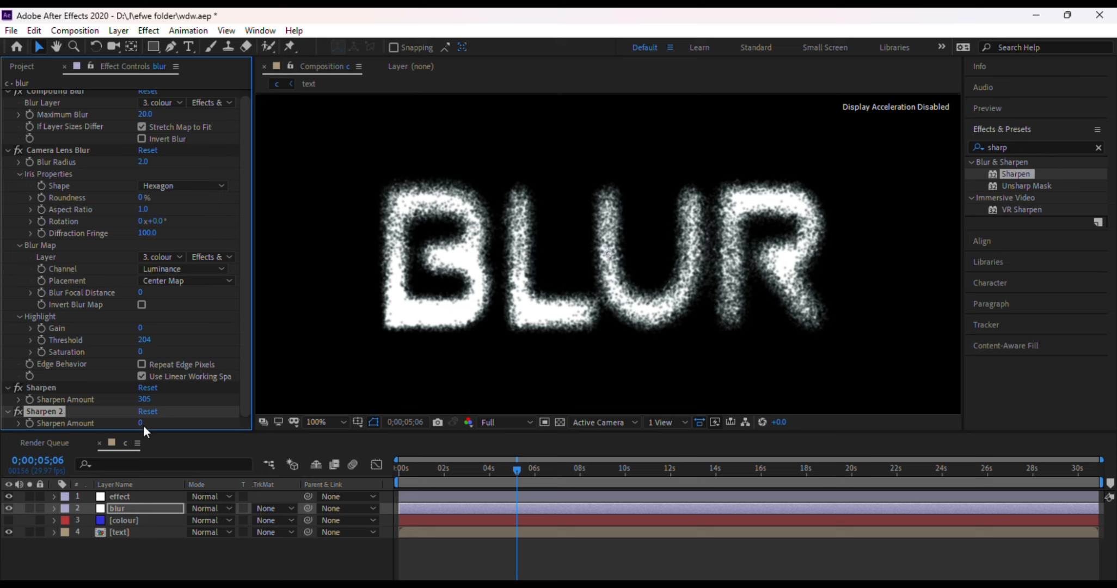
# - Set the second Sharpen effect's amount to 11 and check the text's grain
pyautogui.moveTo(142, 426)
pyautogui.mouseDown()
pyautogui.moveTo(203, 426)
pyautogui.moveTo(129, 424)
pyautogui.mouseUp()
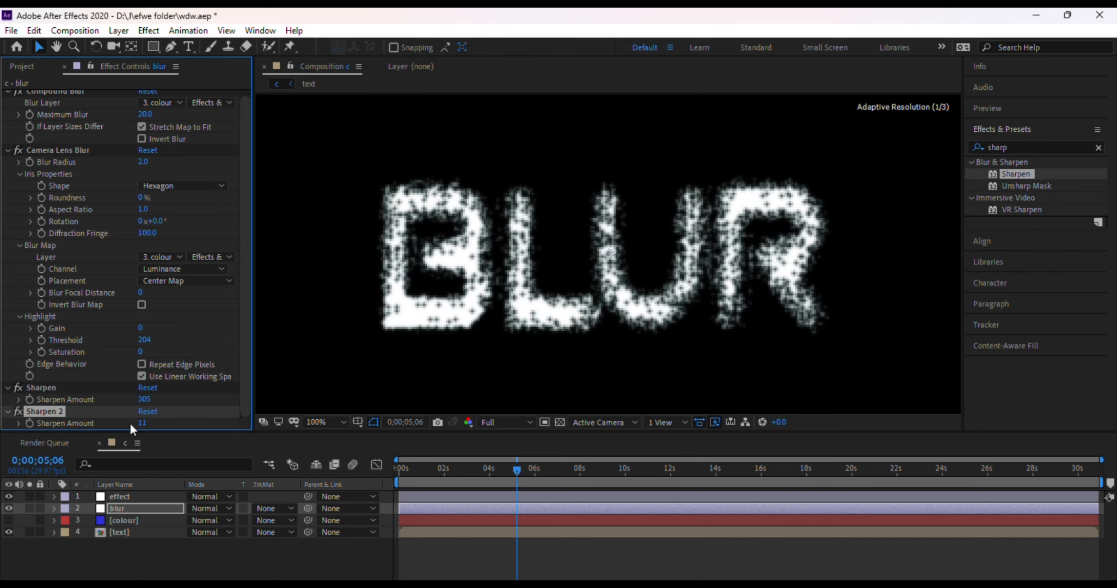
pyautogui.press(',')
pyautogui.press('.')
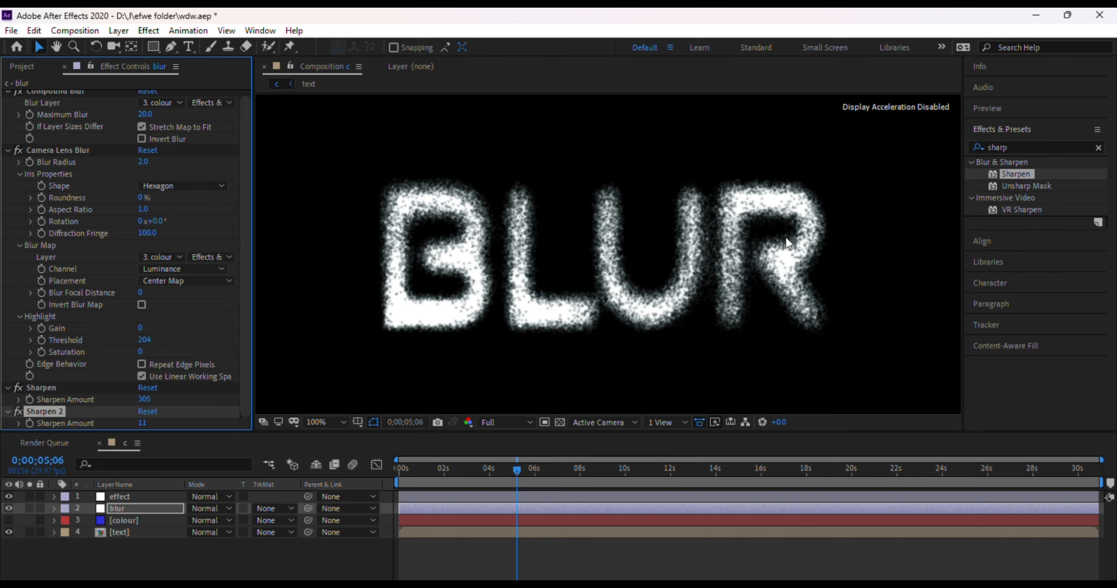
pyautogui.press(',')
pyautogui.press('.')
# - Create a new adjustment layer above the effect layer
pyautogui.rightClick(198, 553)
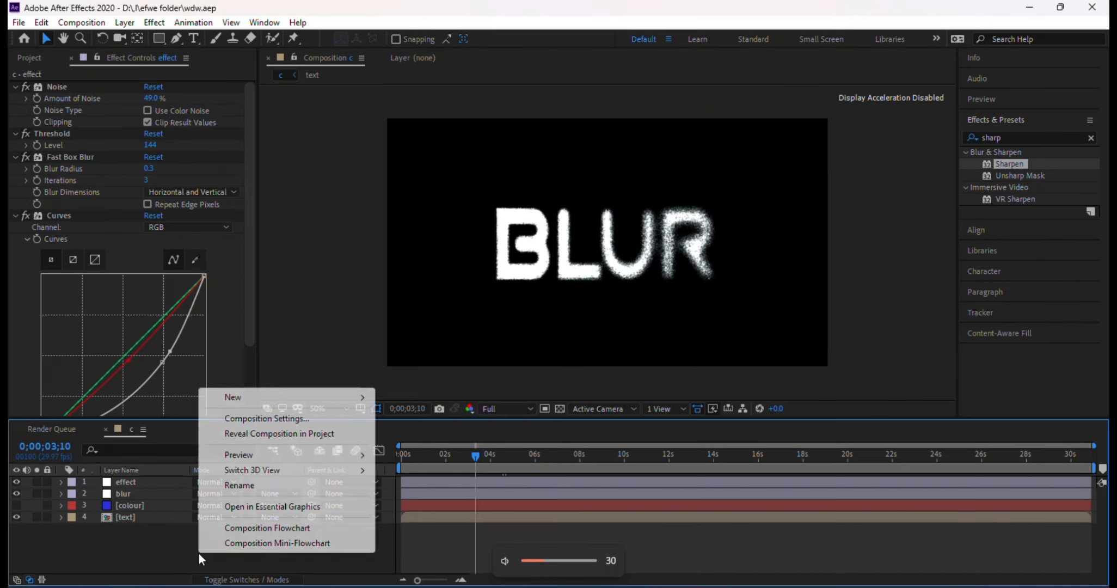
pyautogui.moveTo(241, 397)
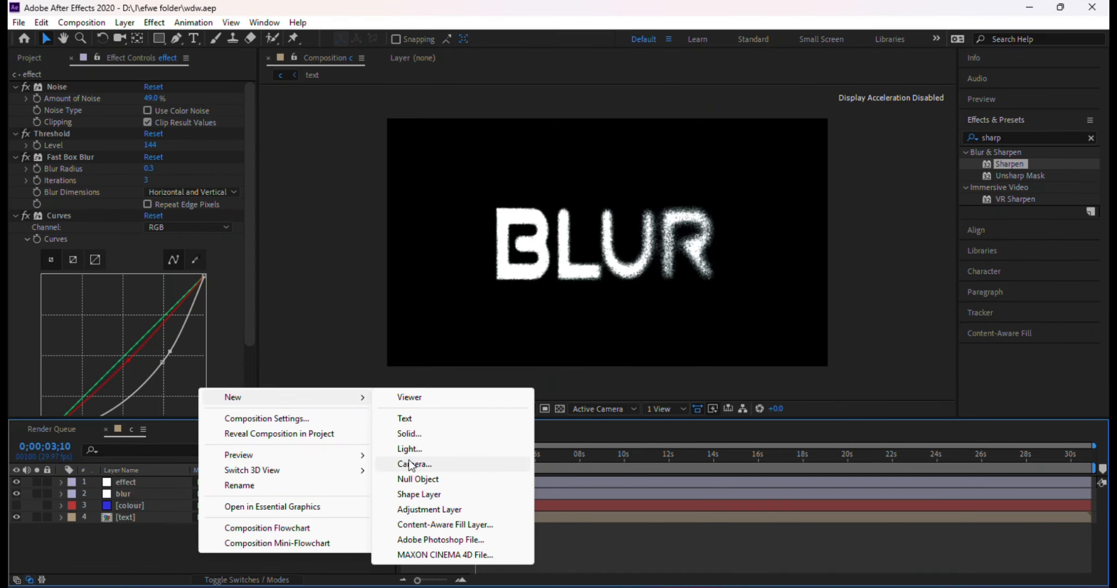
pyautogui.click(448, 511)
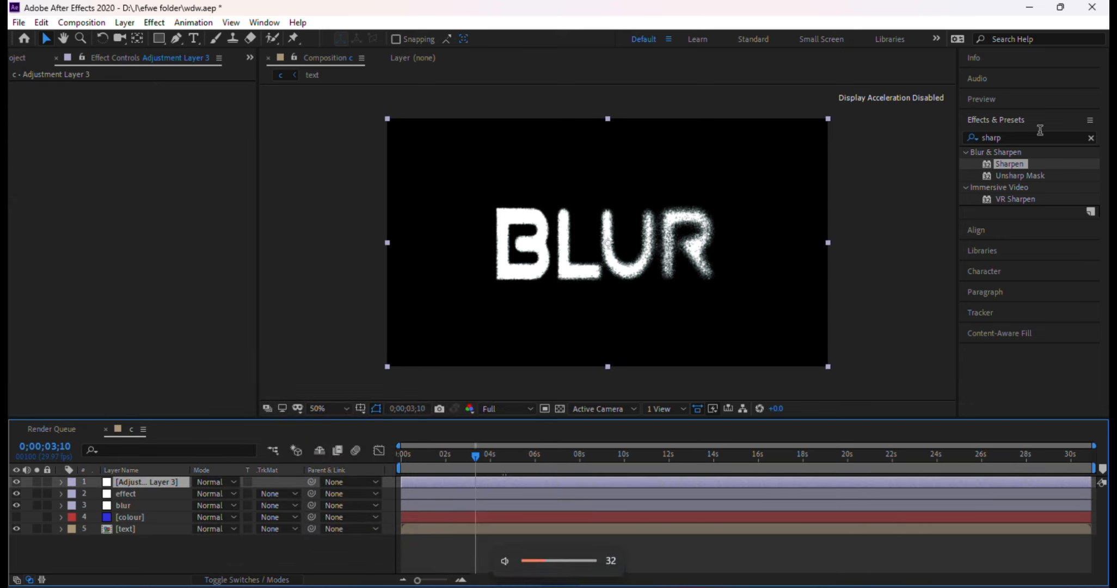
# - Find the 4-Color Gradient effect and apply it to the new adjustment layer, keeping Color 1 yellow
pyautogui.doubleClick(1009, 139)
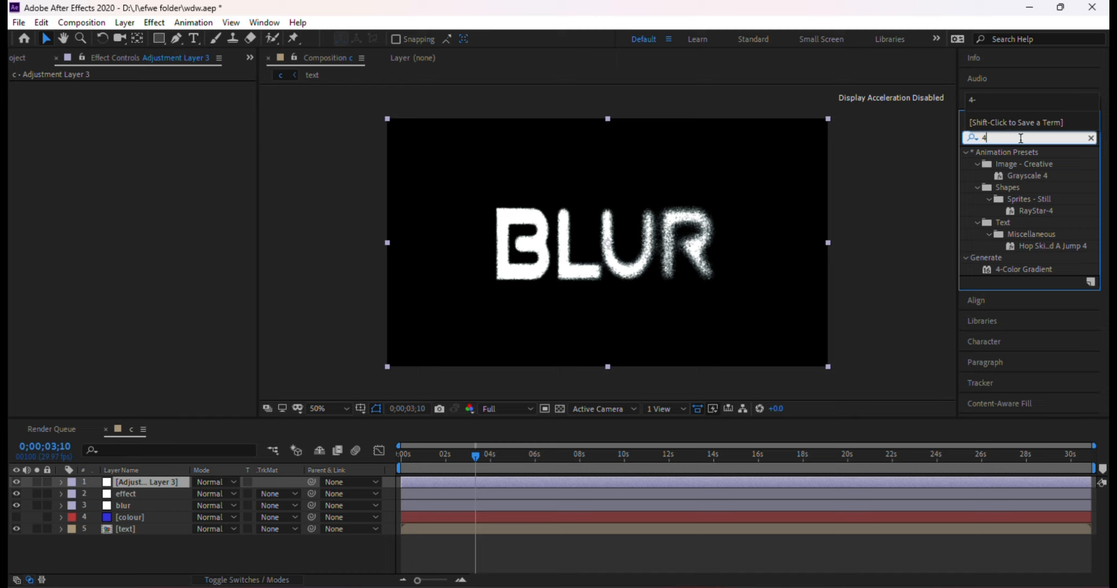
pyautogui.write('-')
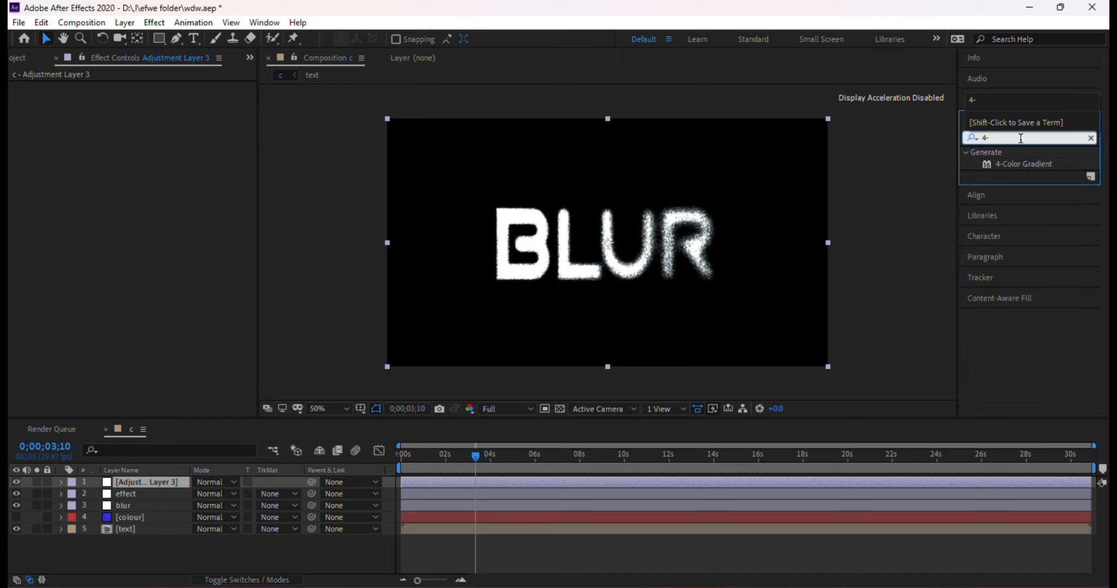
pyautogui.write('c')
pyautogui.click(1021, 165)
pyautogui.moveTo(1026, 166); pyautogui.dragTo(179, 485)
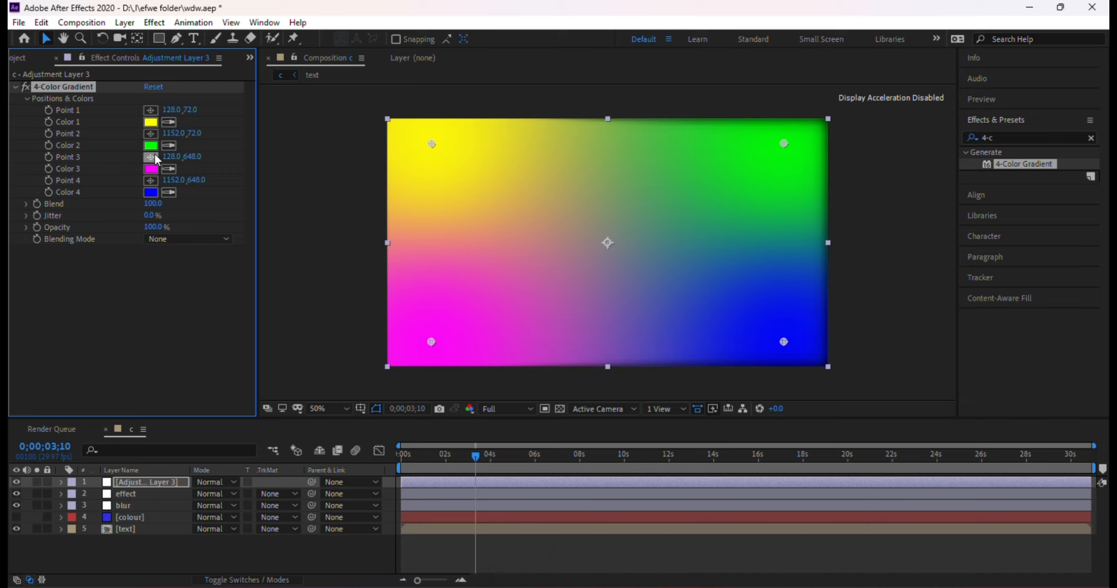
pyautogui.click(152, 125)
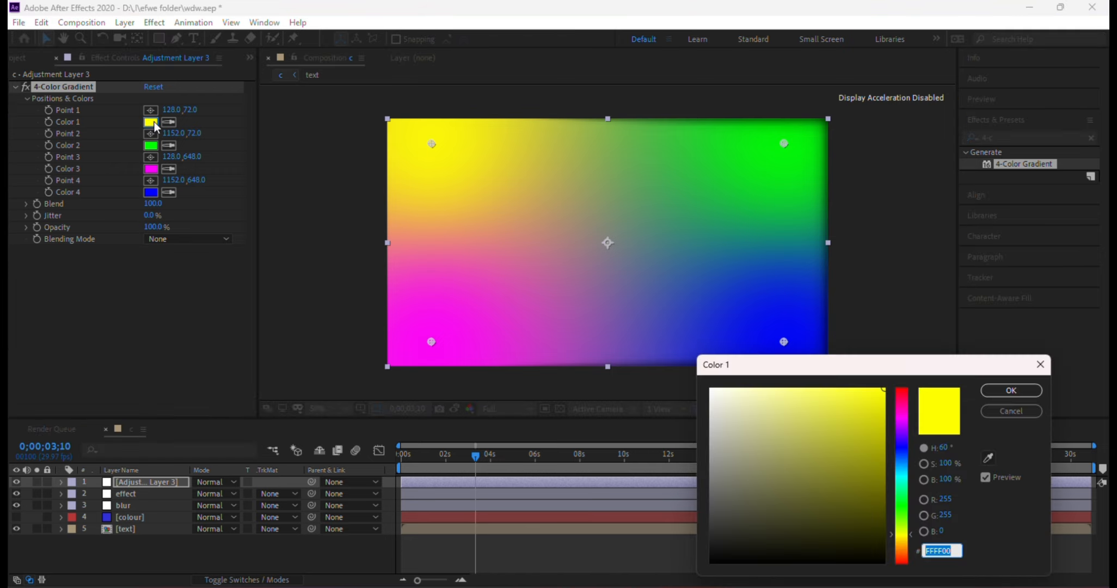
pyautogui.click(1013, 411)
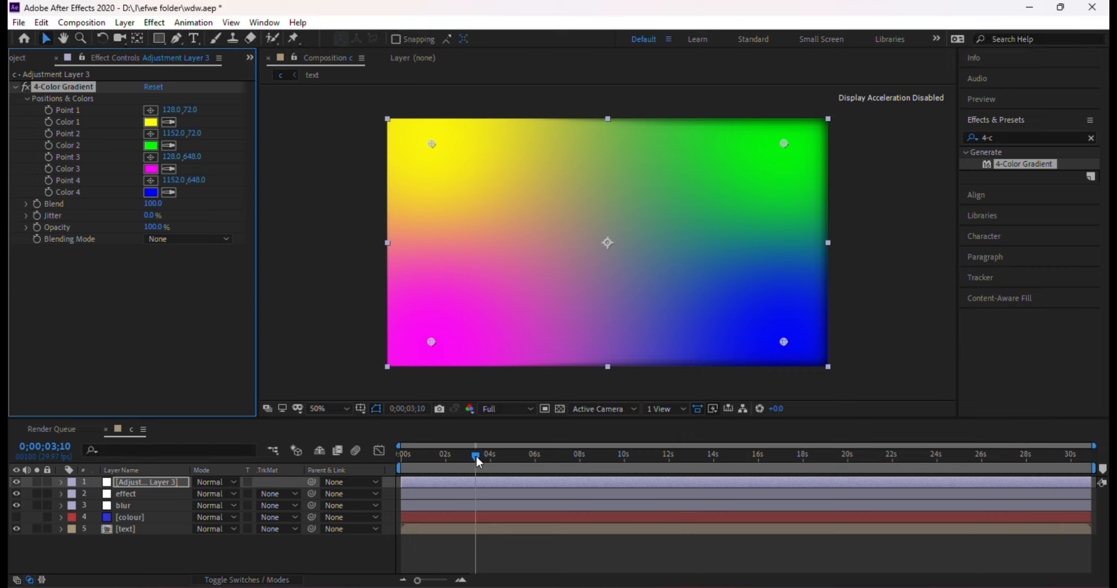
# - Move the playhead to 0;00;00;01 and set the gradient's Color 4 to a yellow (F8EF0F) sampled near the Color 1 point
pyautogui.moveTo(476, 457); pyautogui.dragTo(400, 458)
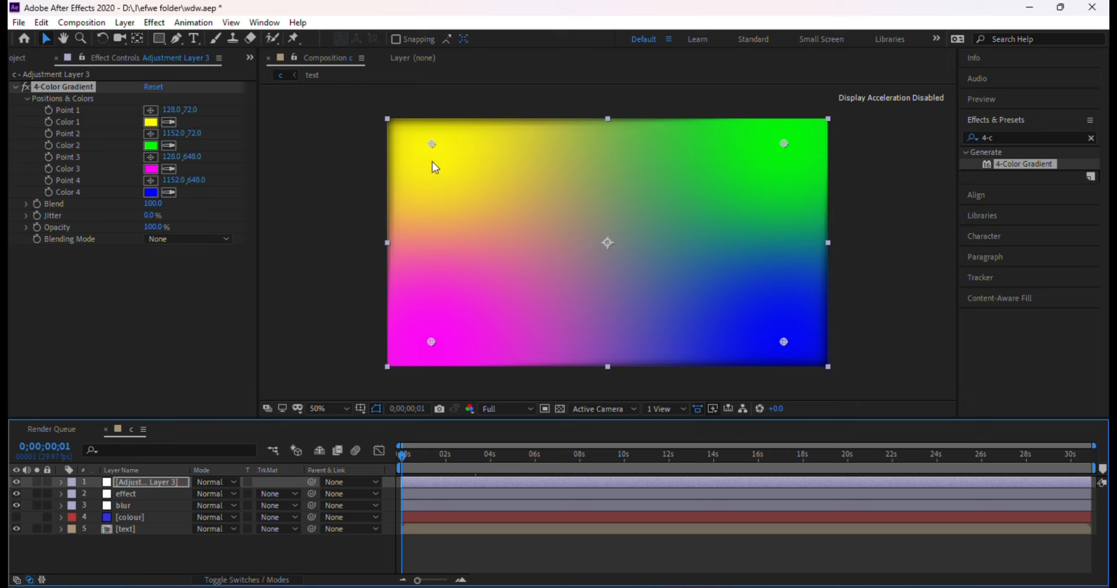
pyautogui.click(152, 192)
pyautogui.click(988, 458)
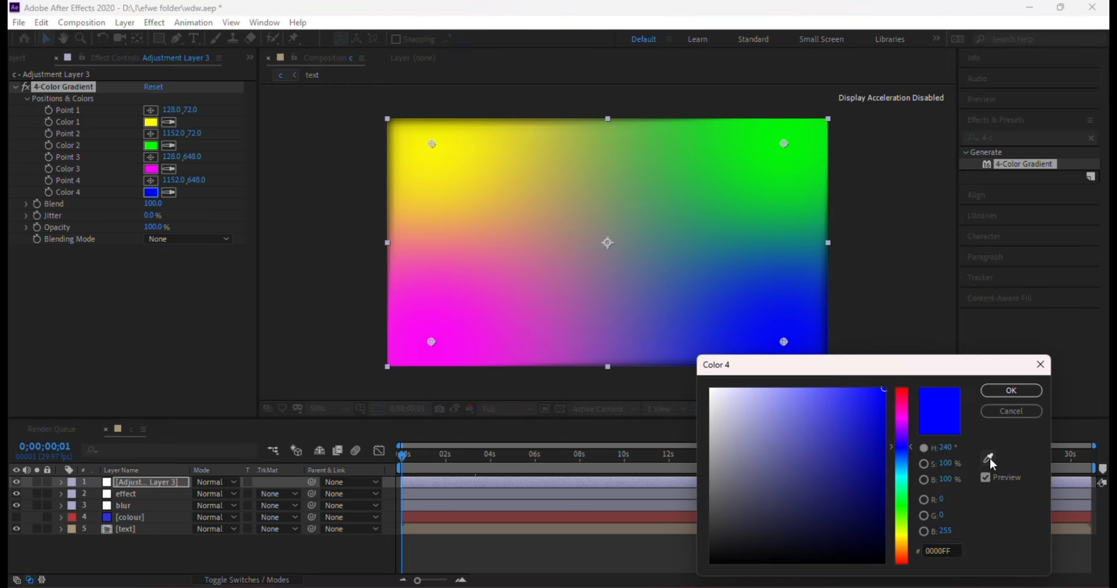
pyautogui.click(485, 145)
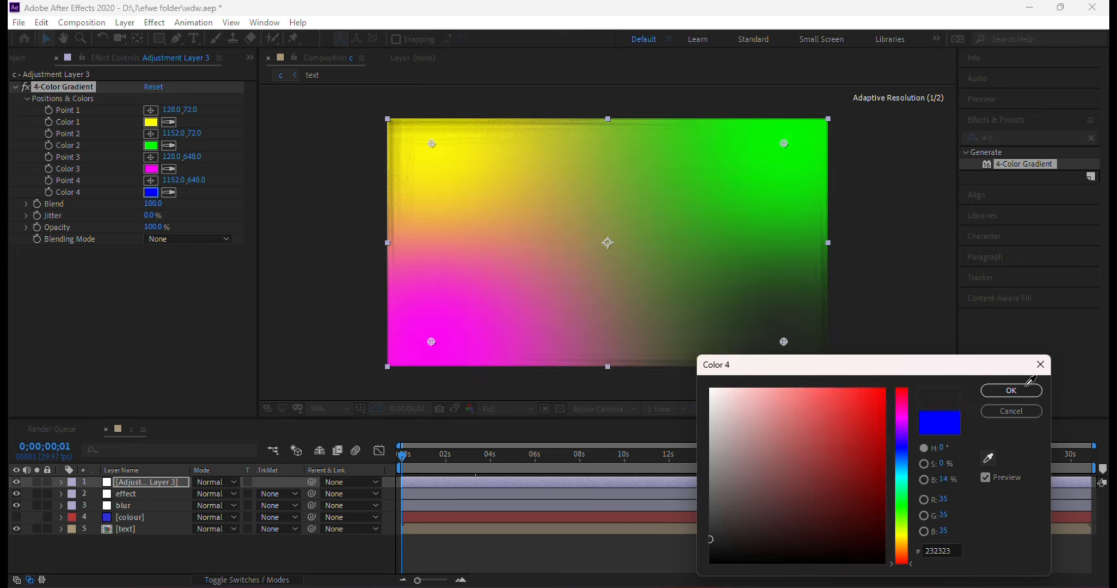
pyautogui.click(471, 146)
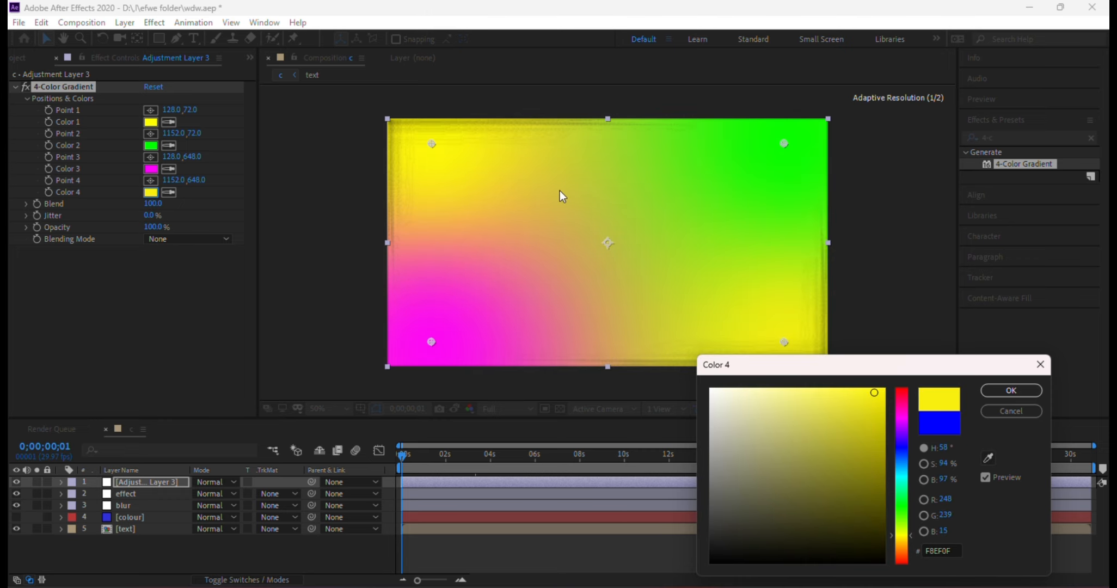
pyautogui.click(992, 391)
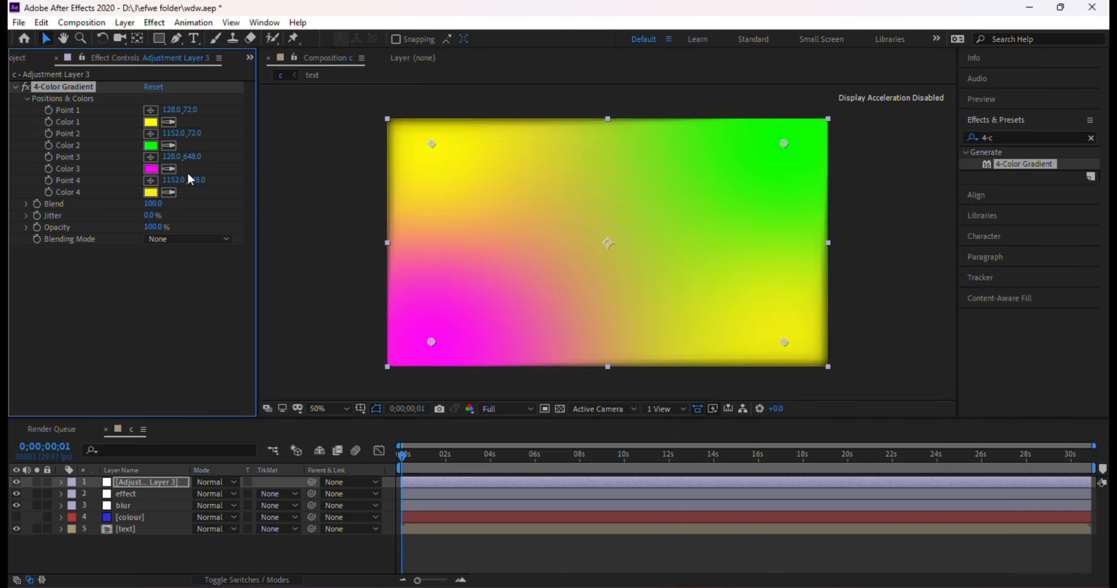
# - Set the gradient's Color 3 to a green (0BFE00) sampled near the Color 2 point
pyautogui.click(151, 169)
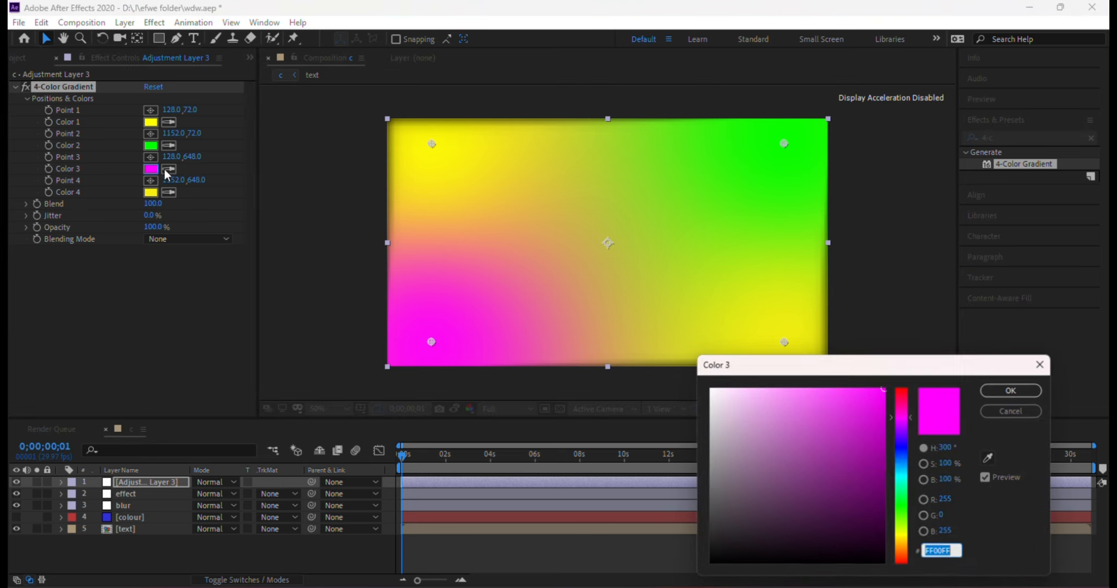
pyautogui.click(993, 458)
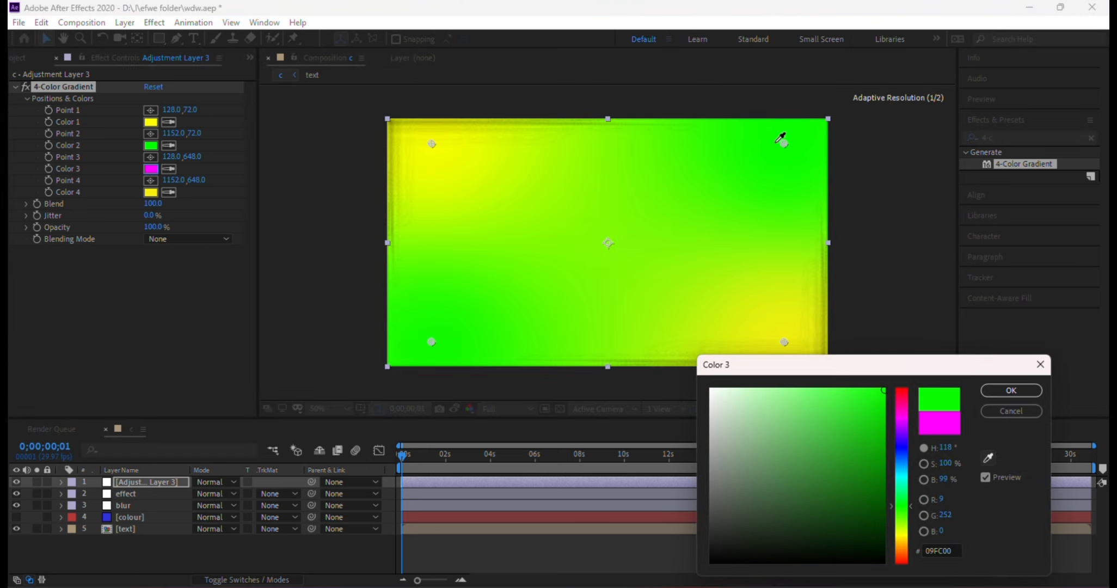
pyautogui.click(771, 156)
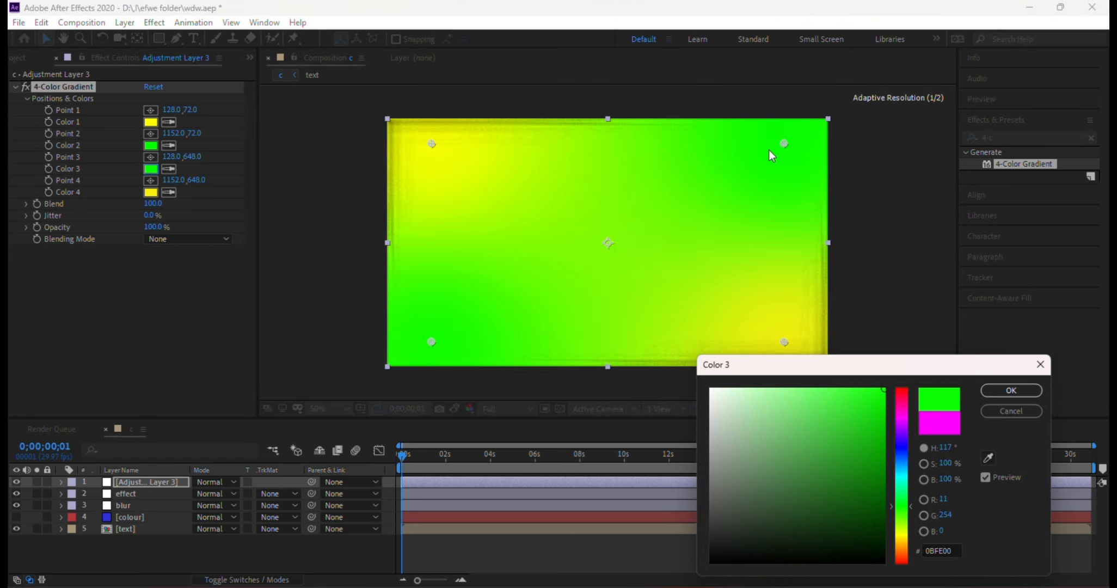
pyautogui.click(1013, 391)
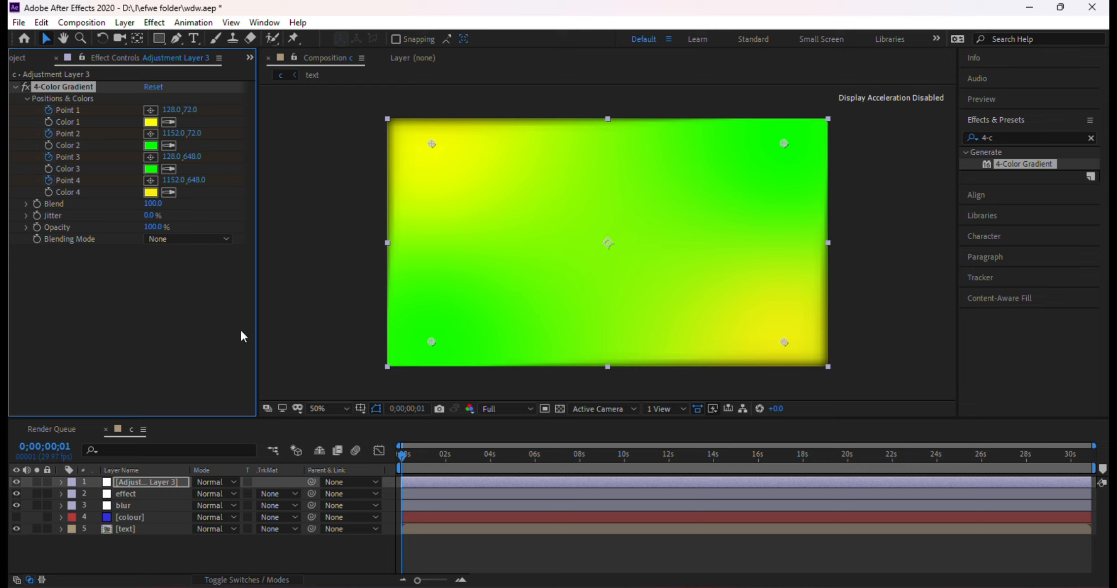
# - Reveal the keyframed points and, at 0;00;01;11, move Point 1 to about (1218, 64), Point 2 (200, 82), Point 3 (1168, 614), Point 4 (100, 604)
pyautogui.press('u')
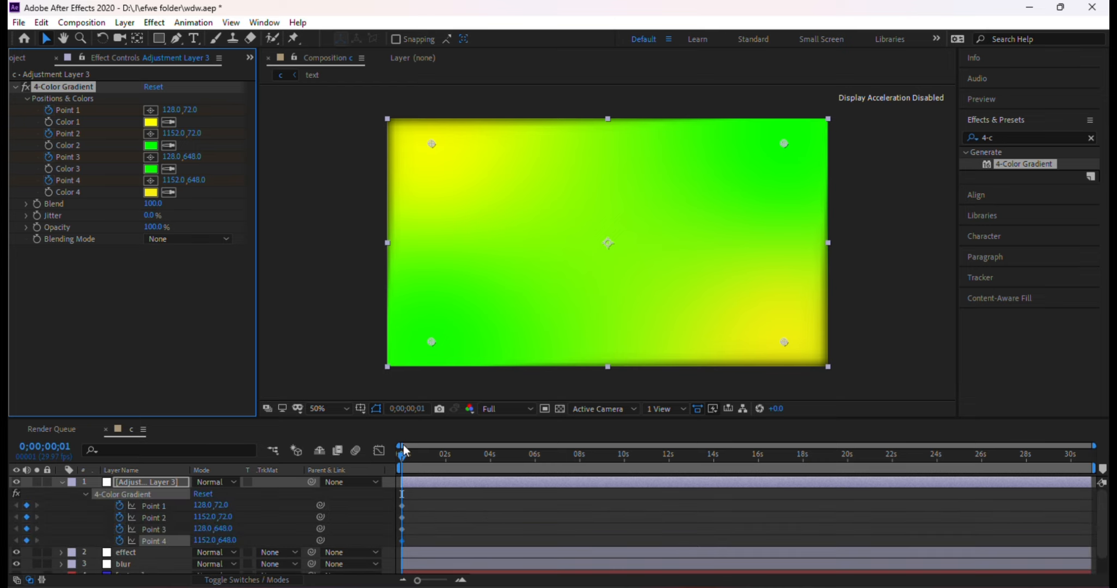
pyautogui.moveTo(403, 445); pyautogui.dragTo(430, 467)
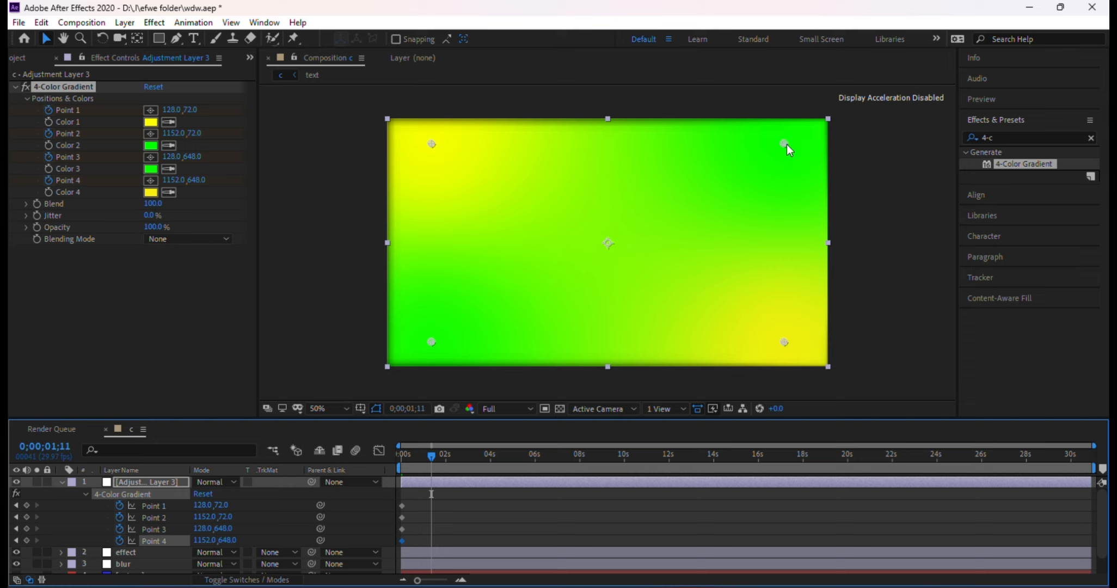
pyautogui.moveTo(787, 145)
pyautogui.mouseDown()
pyautogui.moveTo(452, 144)
pyautogui.moveTo(805, 137)
pyautogui.mouseUp()
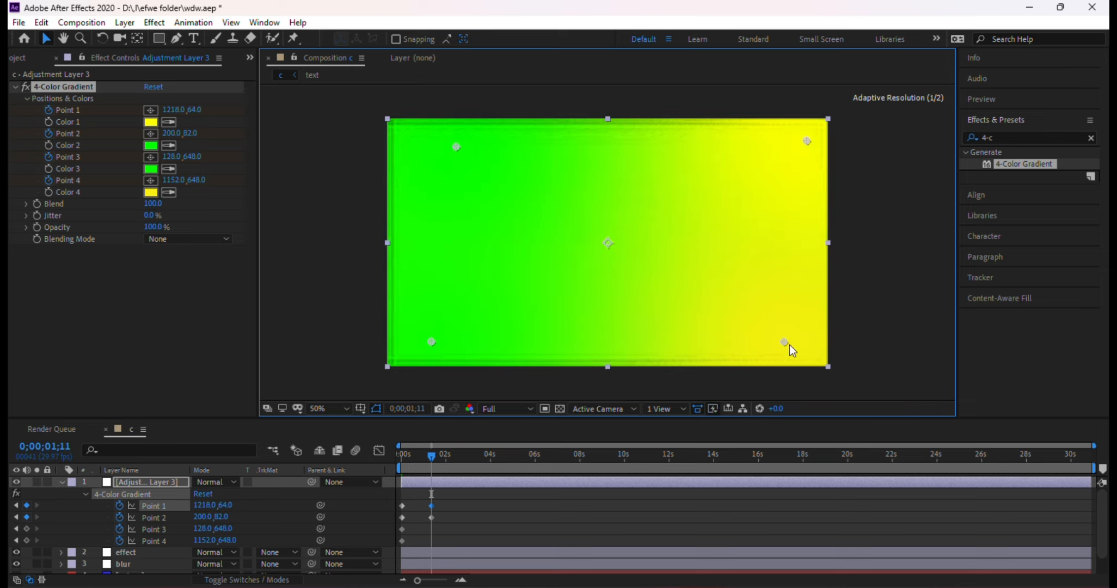
pyautogui.moveTo(789, 344); pyautogui.dragTo(412, 303)
pyautogui.moveTo(431, 344); pyautogui.dragTo(790, 330)
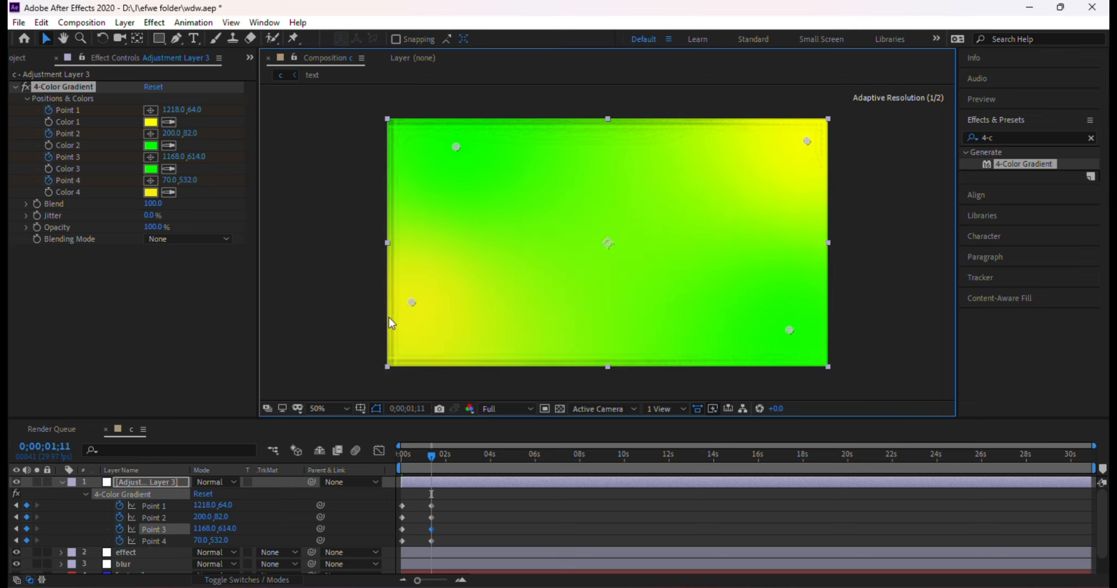
pyautogui.moveTo(409, 305); pyautogui.dragTo(426, 328)
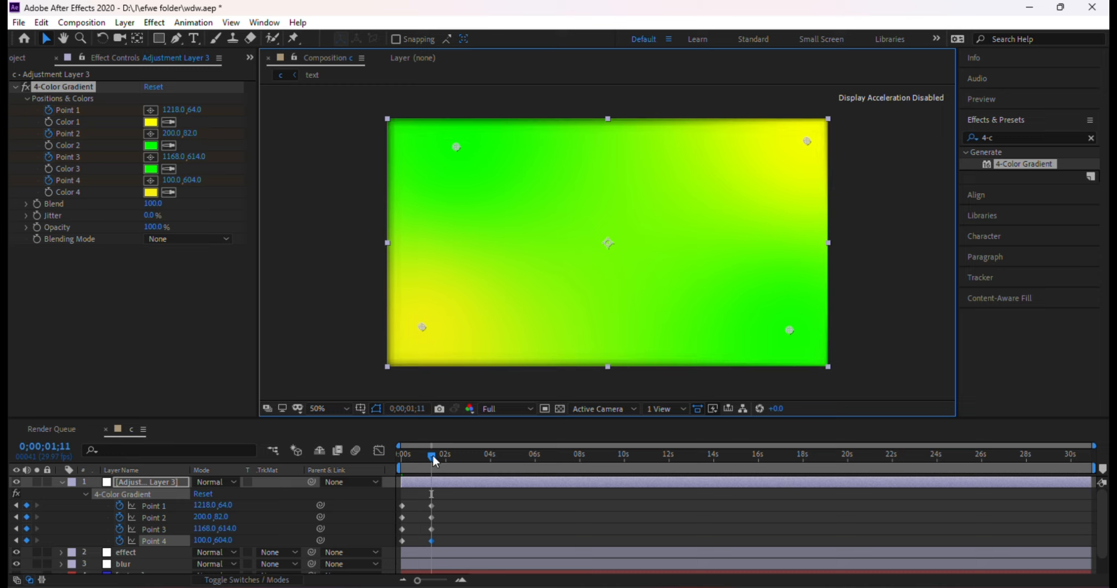
# - At 0;00;02;14, move gradient Point 1 to about (506, 230) and Point 2 to about (1118, 154)
pyautogui.moveTo(433, 456); pyautogui.dragTo(457, 465)
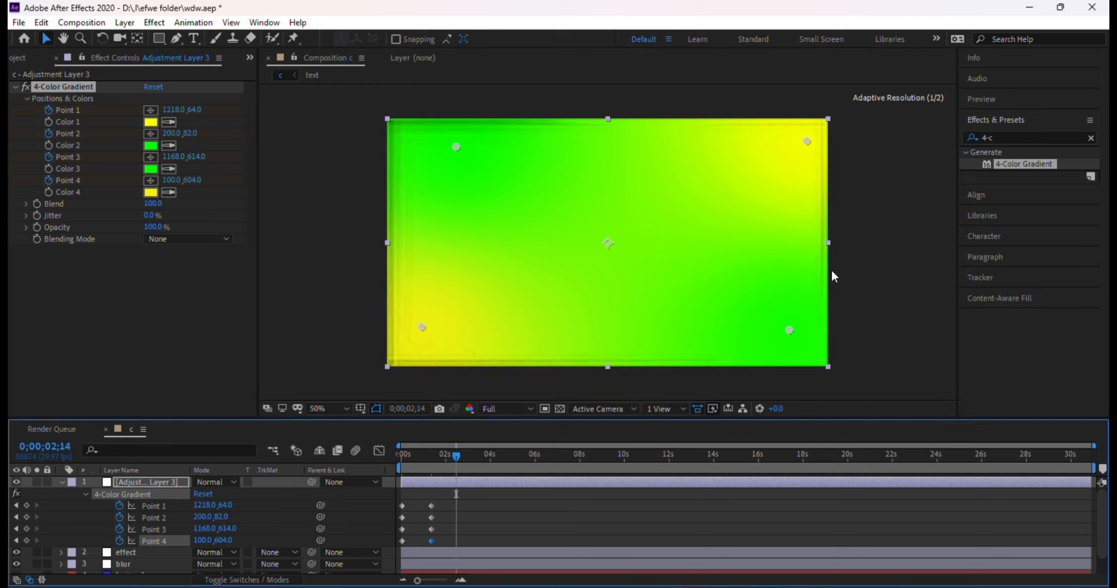
pyautogui.moveTo(807, 141); pyautogui.dragTo(559, 198)
pyautogui.moveTo(463, 146); pyautogui.dragTo(668, 165)
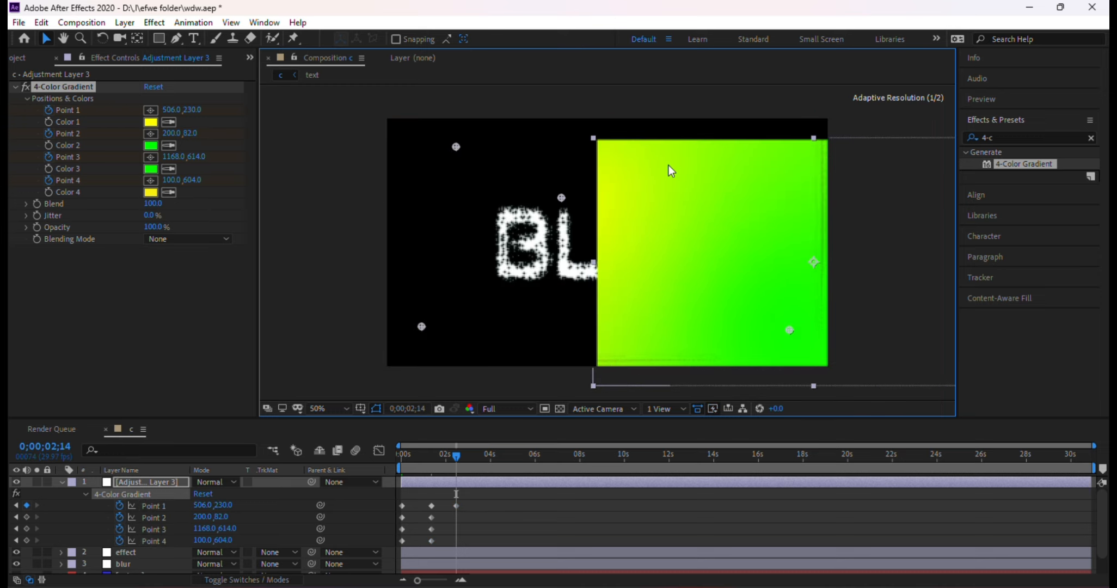
pyautogui.hotkey('ctrl', 'z')
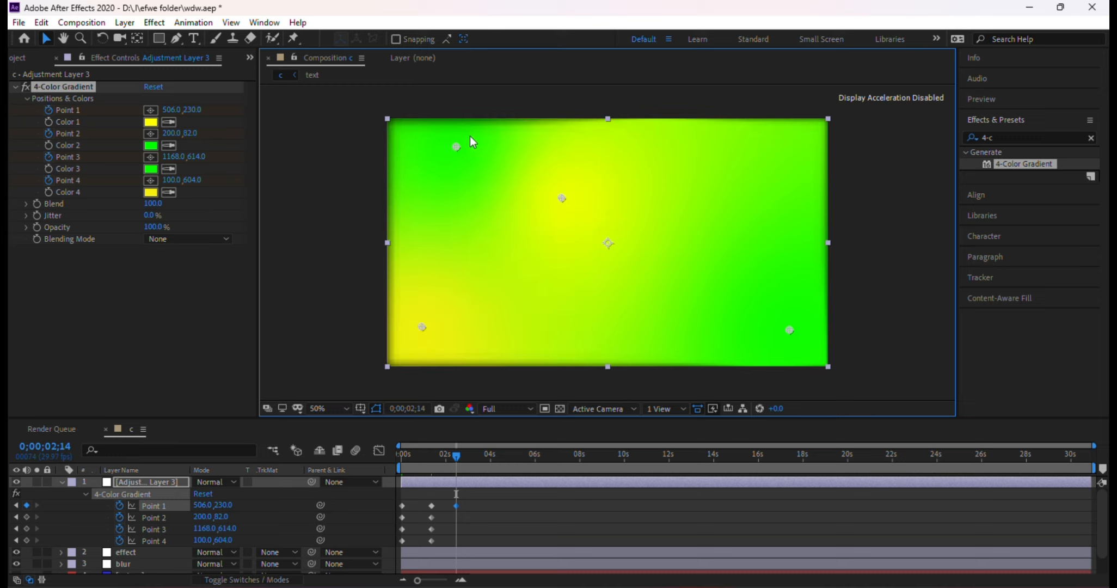
pyautogui.moveTo(458, 149); pyautogui.dragTo(772, 172)
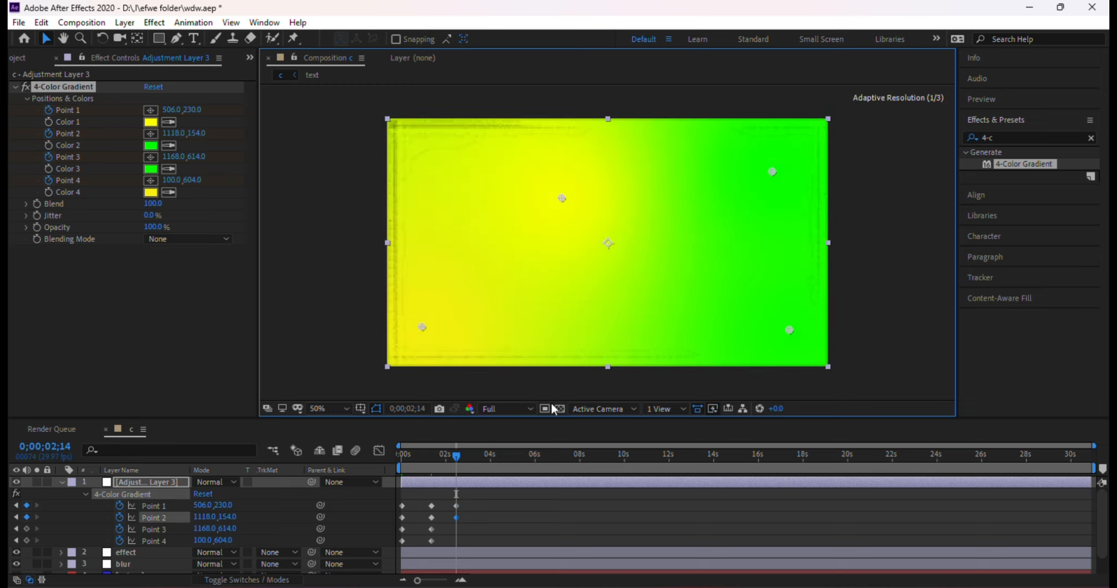
# - Lower the preview resolution to Third and move Point 3 to about (326, 386), Point 1 to (1006, 460) and Point 4 to (180, 126)
pyautogui.click(499, 408)
pyautogui.click(505, 473)
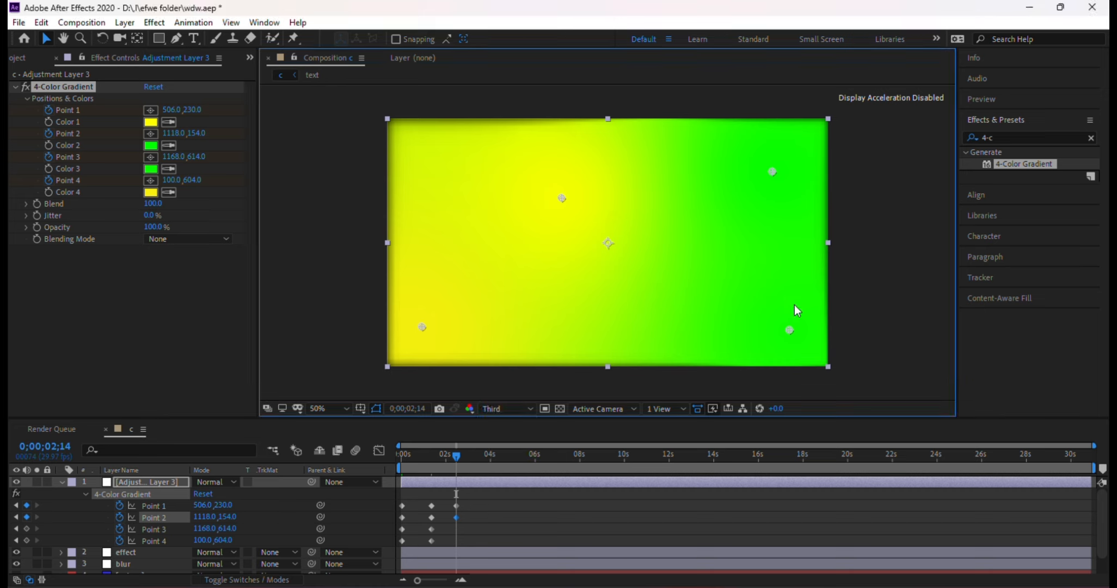
pyautogui.moveTo(791, 330); pyautogui.dragTo(502, 252)
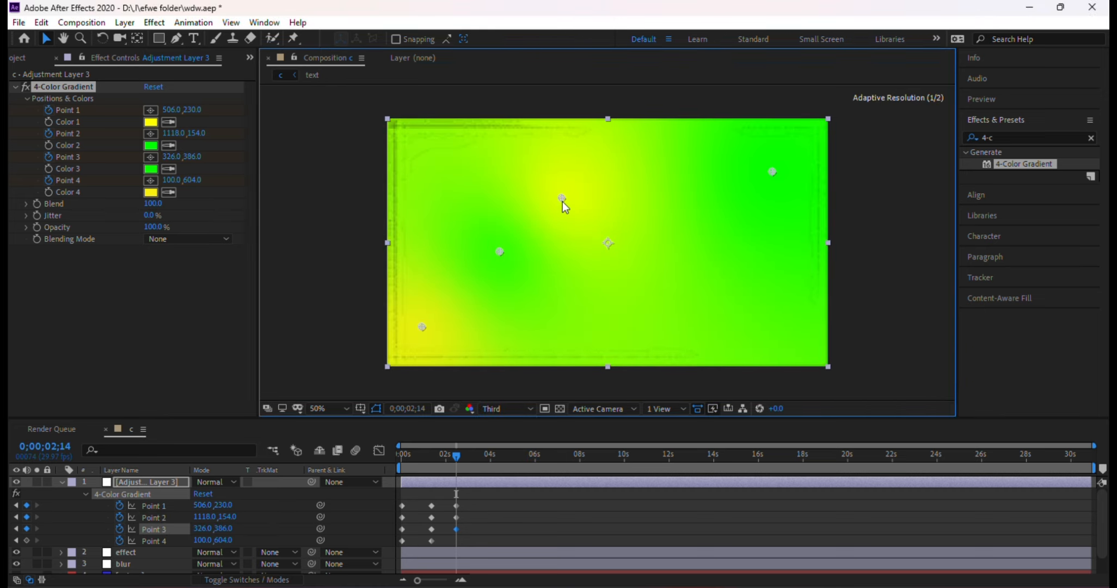
pyautogui.moveTo(570, 204); pyautogui.dragTo(734, 277)
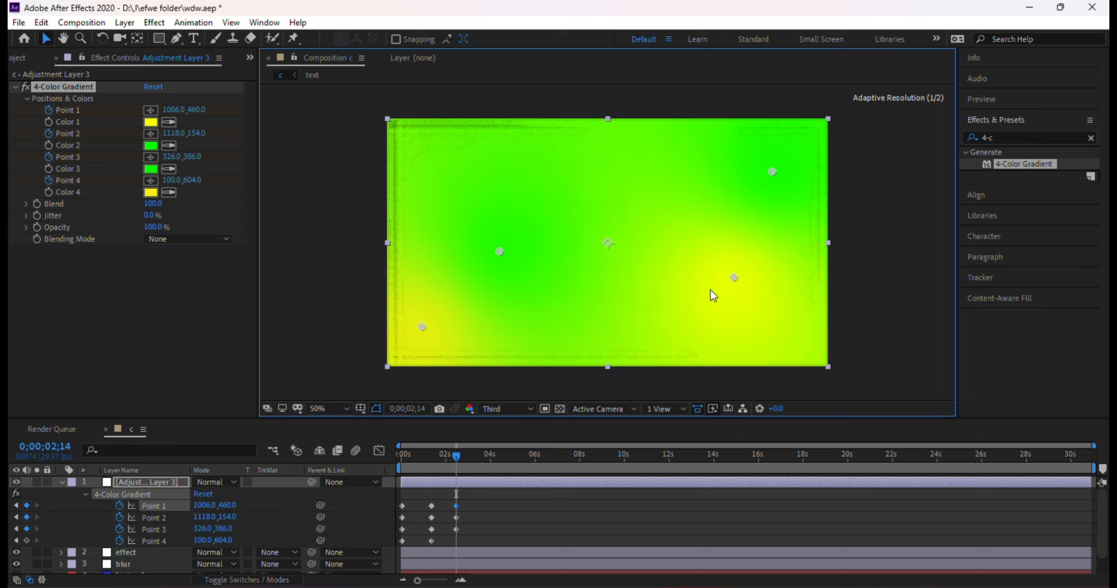
pyautogui.moveTo(425, 325); pyautogui.dragTo(450, 168)
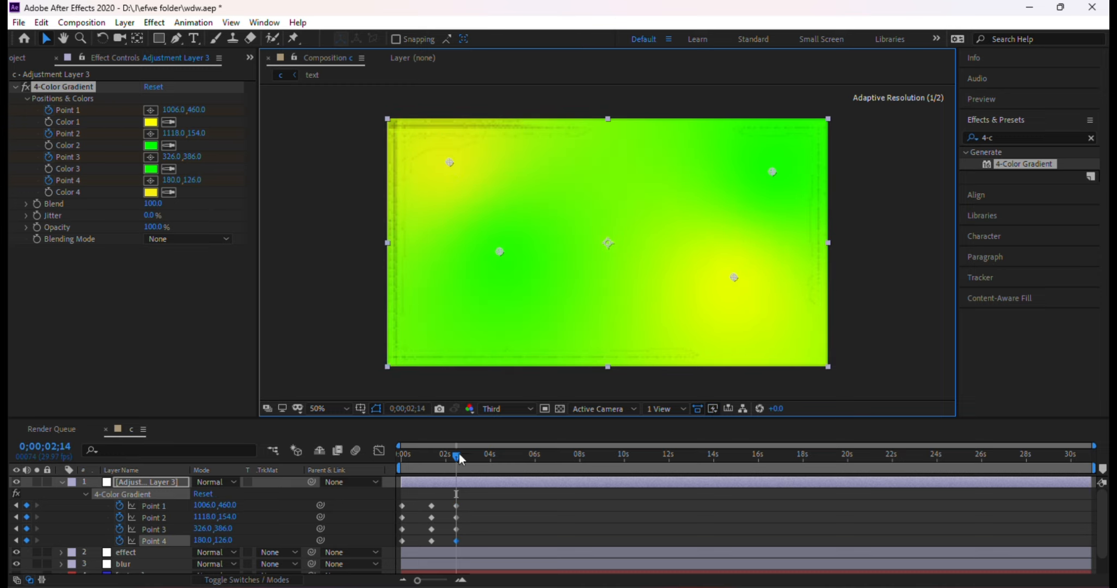
# - At 0;00;03;24, move Point 1 to about (692, 82), Point 2 to (198, 632), Point 3 to (1086, 596) and Point 4 to (330, 658)
pyautogui.moveTo(459, 456); pyautogui.dragTo(488, 468)
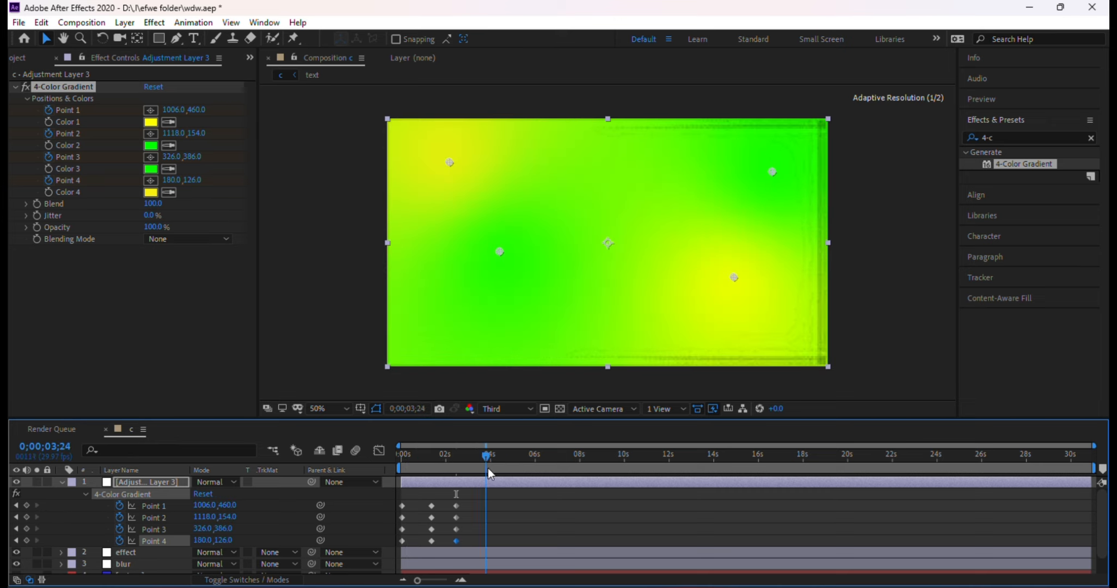
pyautogui.moveTo(774, 172); pyautogui.dragTo(464, 318)
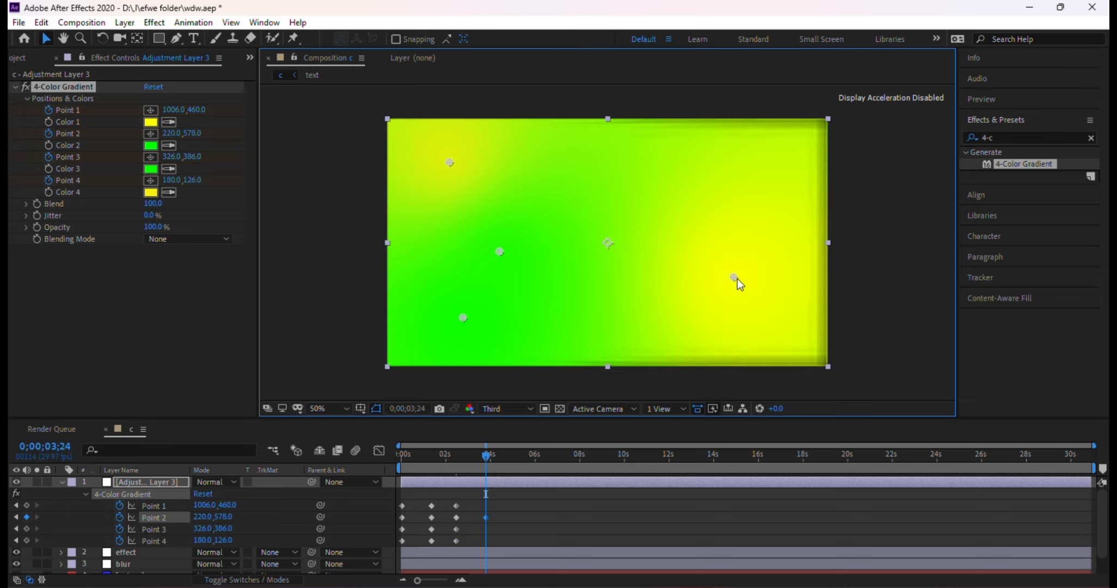
pyautogui.moveTo(738, 278); pyautogui.dragTo(628, 150)
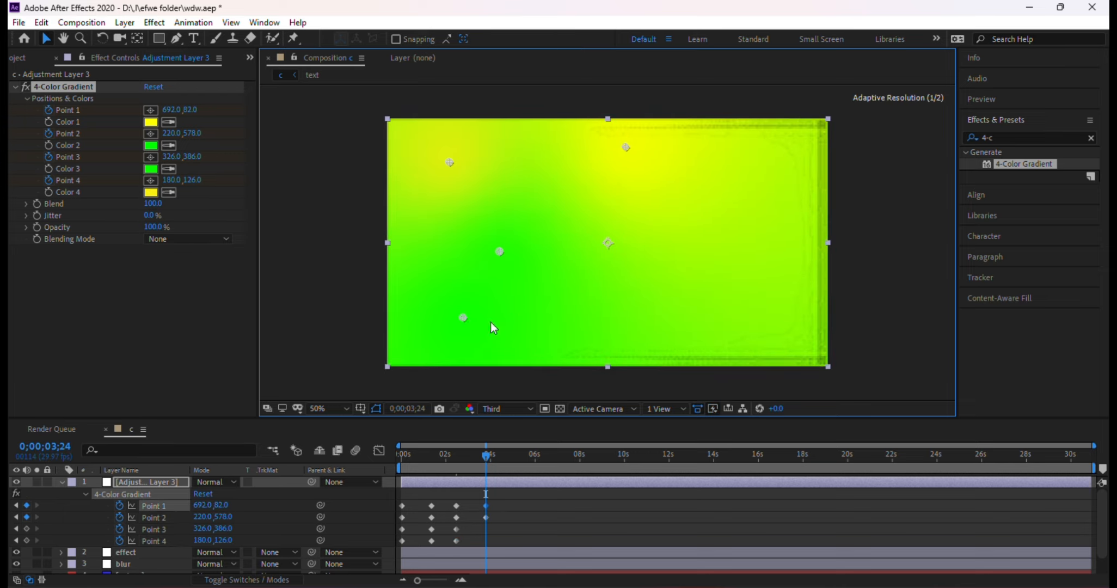
pyautogui.moveTo(469, 323)
pyautogui.mouseDown()
pyautogui.moveTo(509, 332)
pyautogui.moveTo(457, 337)
pyautogui.mouseUp()
pyautogui.moveTo(499, 253); pyautogui.dragTo(758, 322)
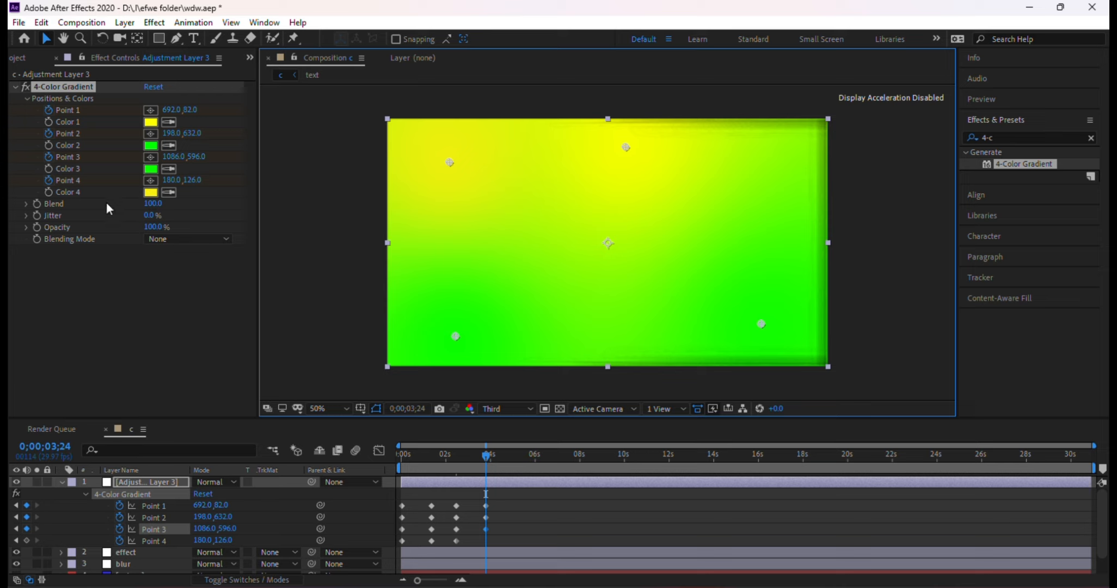
pyautogui.moveTo(452, 161); pyautogui.dragTo(502, 344)
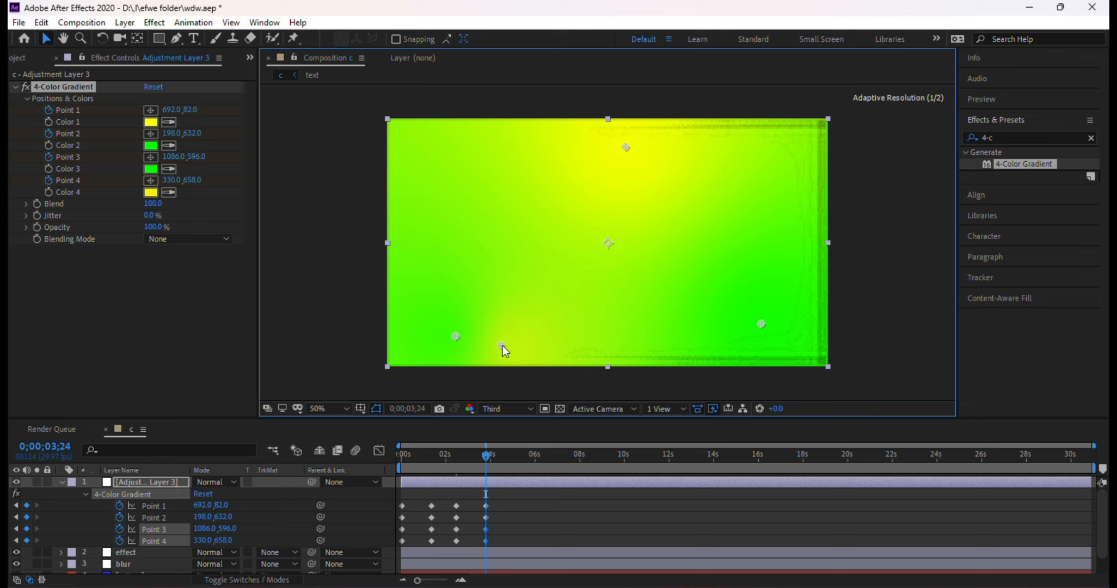
# - Copy all the gradient point keyframes and paste them three times along the timeline, the last two at 0;00;08;26 and 0;00;13;06
pyautogui.moveTo(485, 537); pyautogui.dragTo(399, 499)
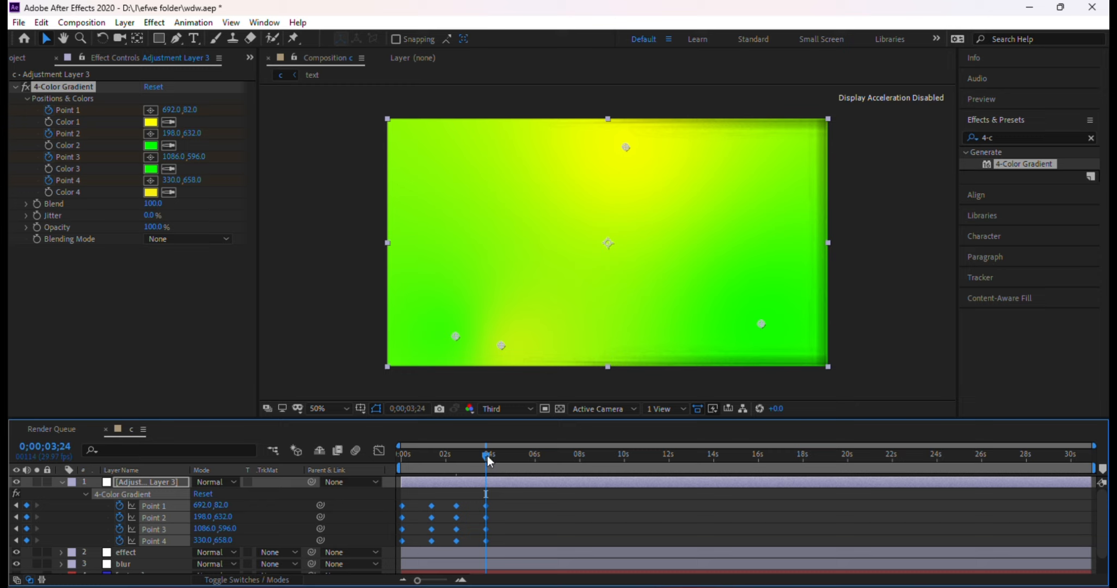
pyautogui.moveTo(487, 456); pyautogui.dragTo(599, 474)
pyautogui.hotkey('ctrl', 'v')
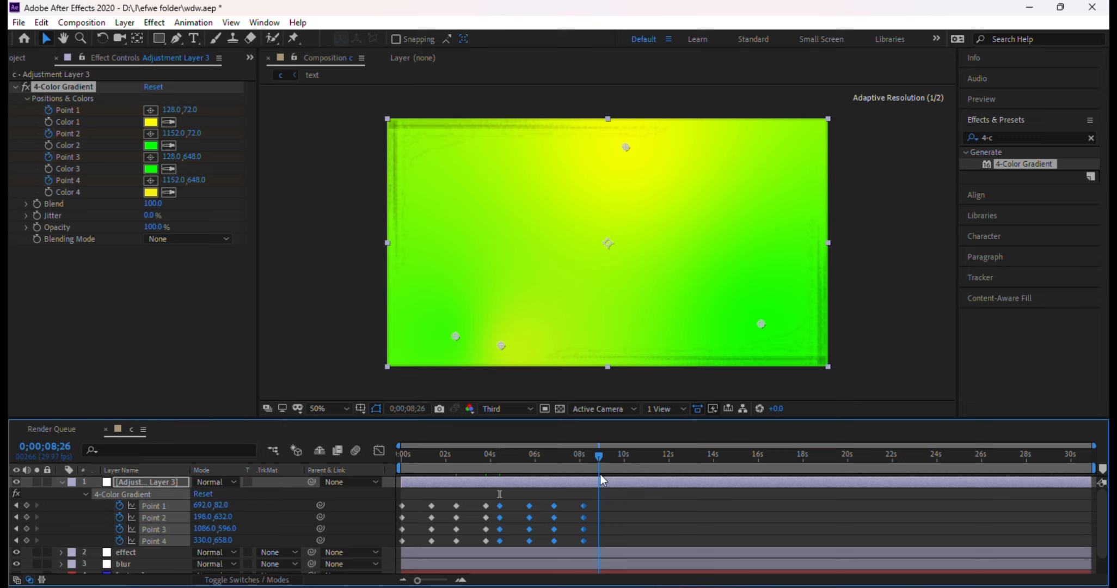
pyautogui.hotkey('ctrl', 'v')
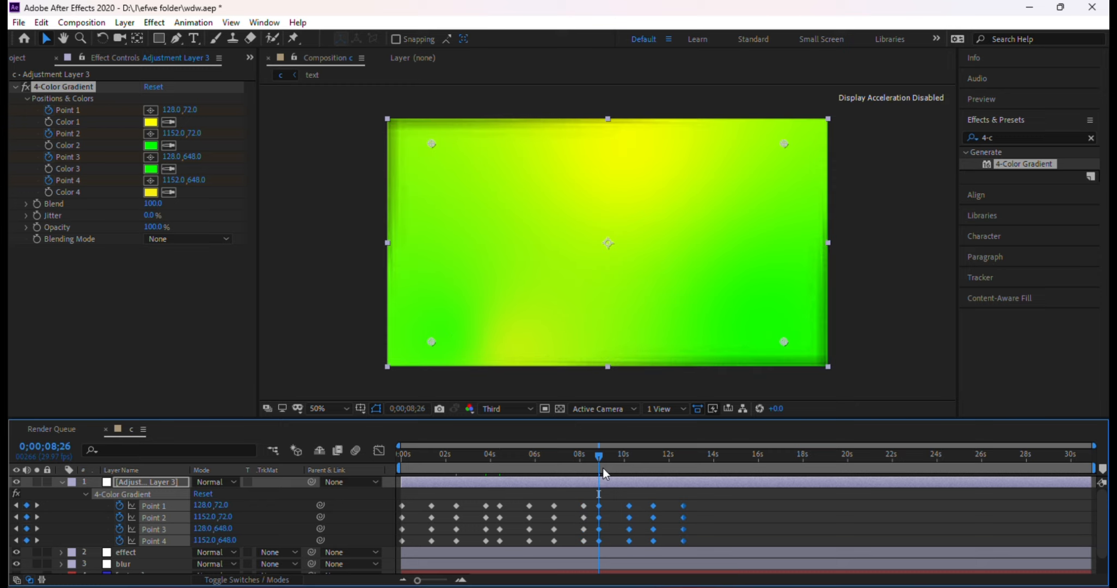
pyautogui.moveTo(596, 459); pyautogui.dragTo(693, 477)
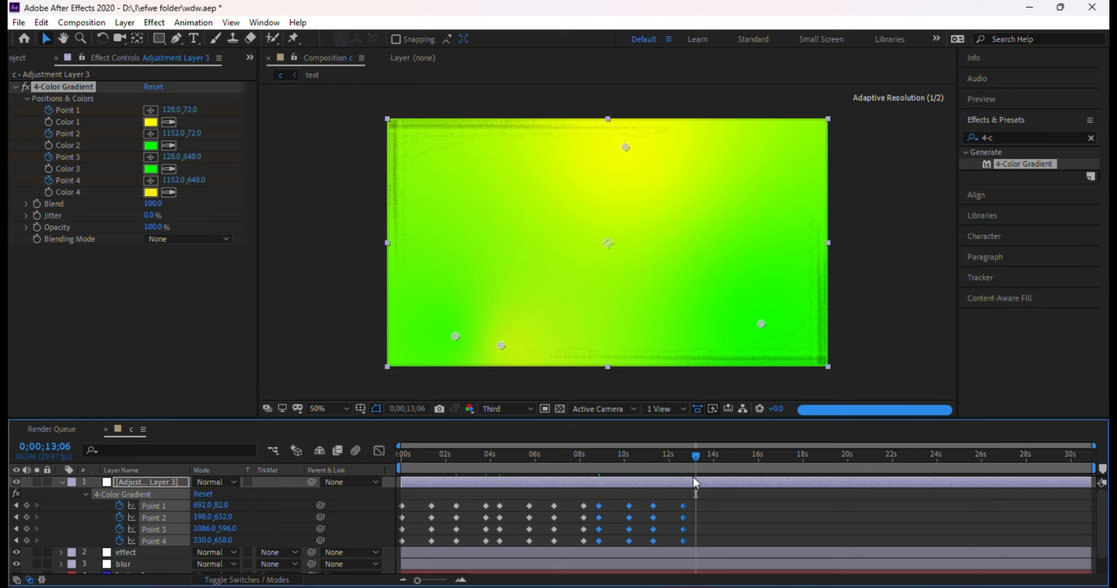
pyautogui.hotkey('ctrl', 'v')
# - Return the playhead to 0;00;00;00 and lower the preview resolution to Quarter
pyautogui.moveTo(697, 456); pyautogui.dragTo(378, 463)
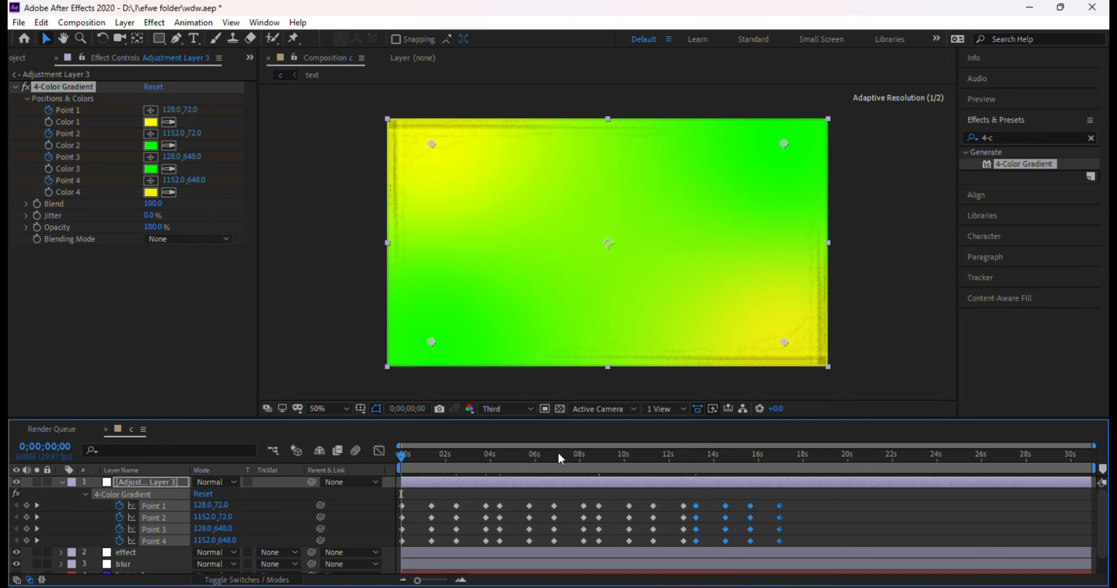
pyautogui.click(509, 408)
pyautogui.click(517, 482)
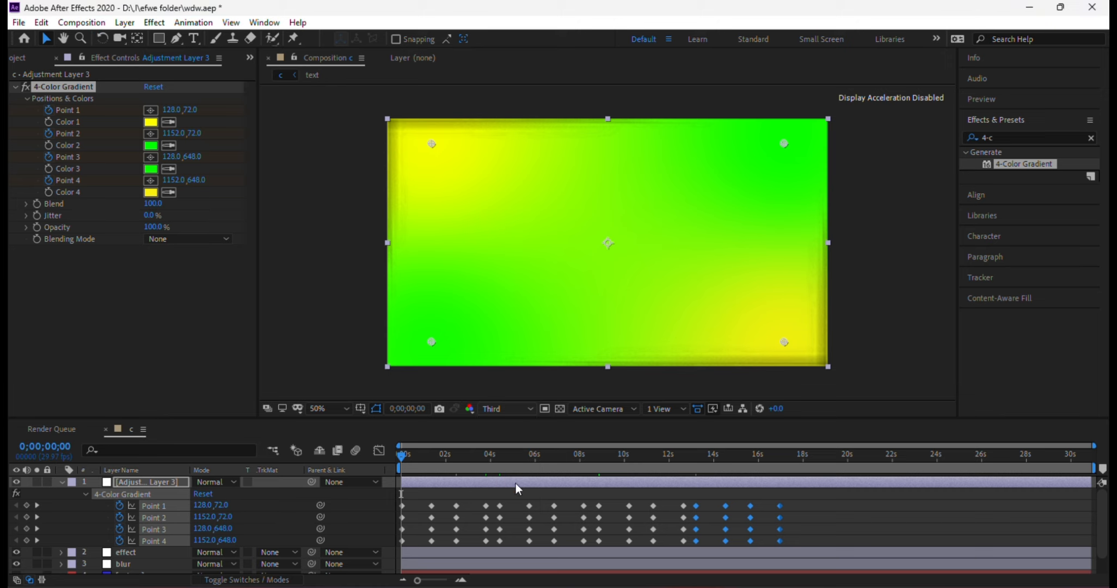
# - Apply Easy Ease to all keyframes of gradient Points 1 to 4
pyautogui.click(793, 539)
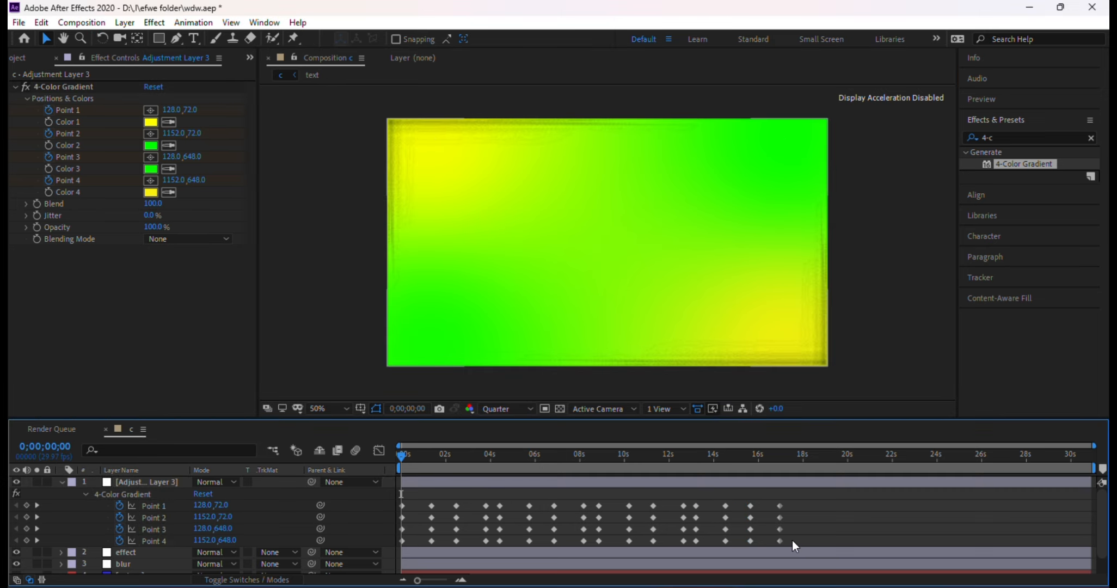
pyautogui.moveTo(793, 540); pyautogui.dragTo(384, 481)
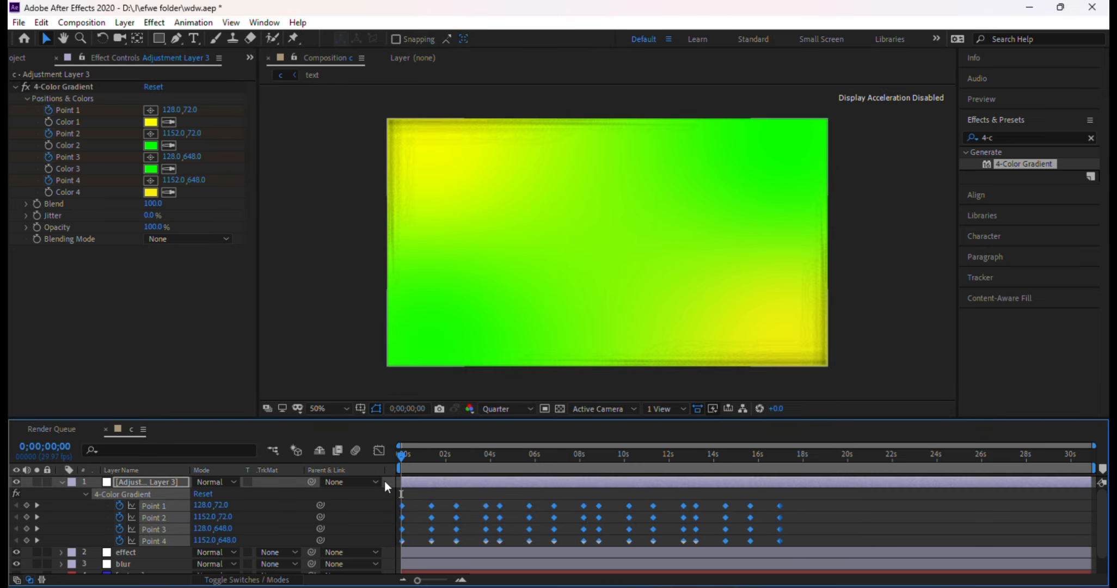
pyautogui.rightClick(501, 505)
pyautogui.moveTo(553, 500)
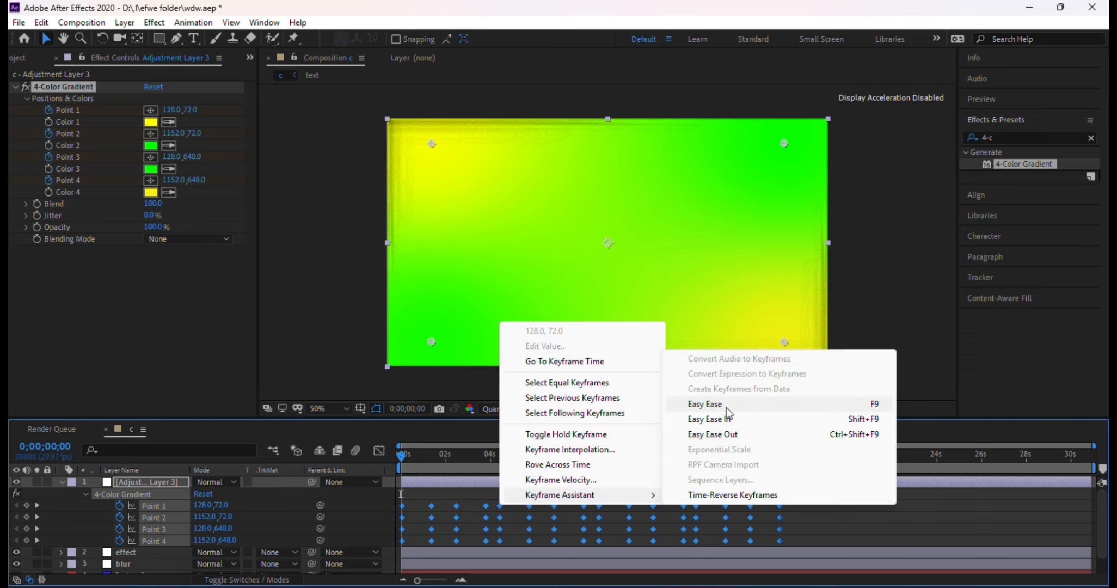
pyautogui.click(727, 408)
# - Lengthen the incoming ease of all point keyframes in the speed graph and preview the gradient animation from 0;00;00;20
pyautogui.click(378, 451)
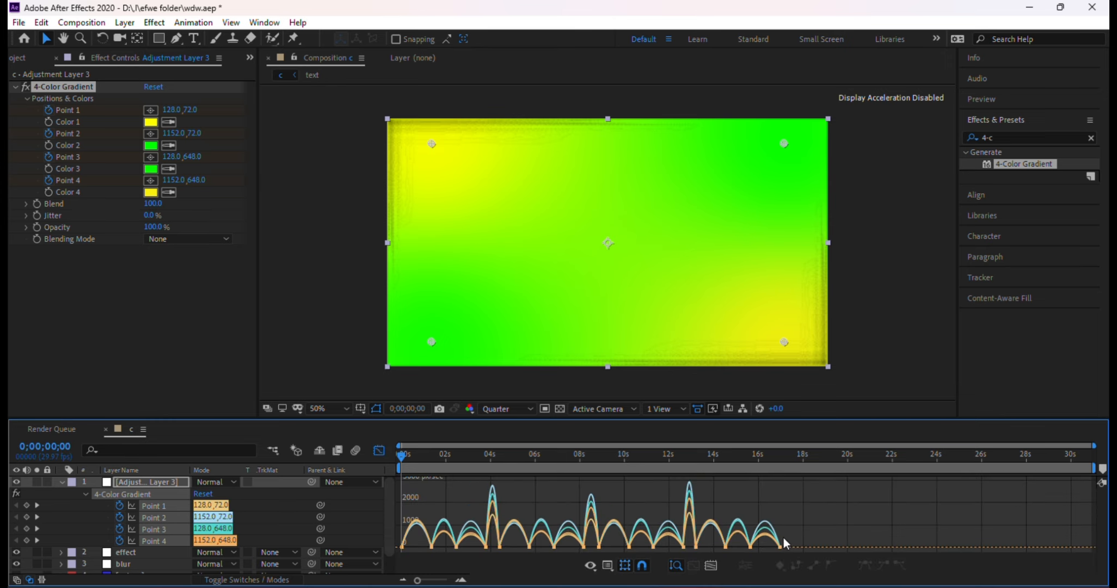
pyautogui.moveTo(819, 535); pyautogui.dragTo(377, 542)
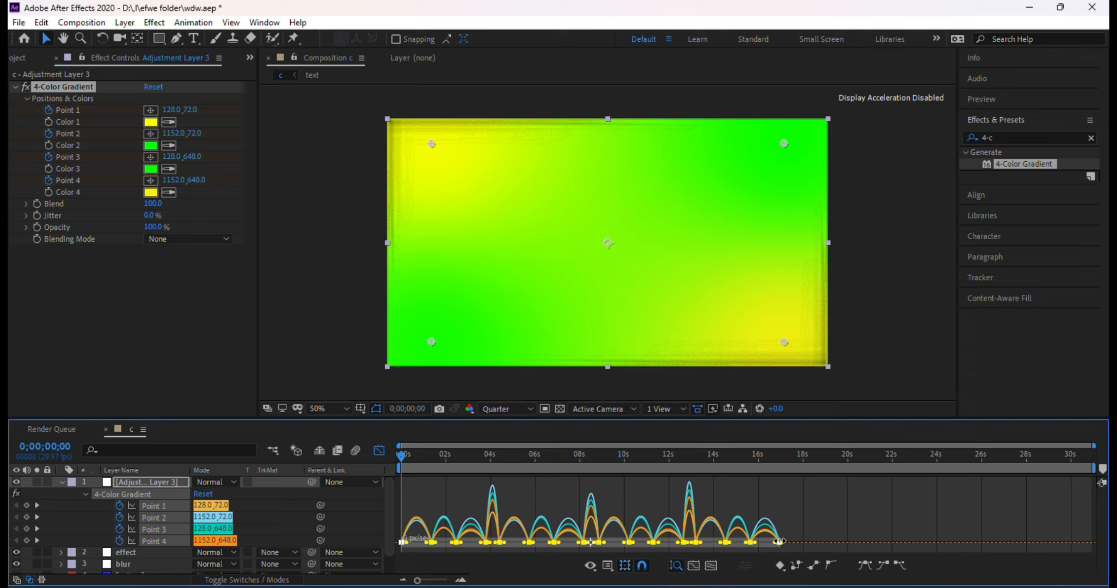
pyautogui.moveTo(773, 544); pyautogui.dragTo(765, 545)
pyautogui.click(379, 450)
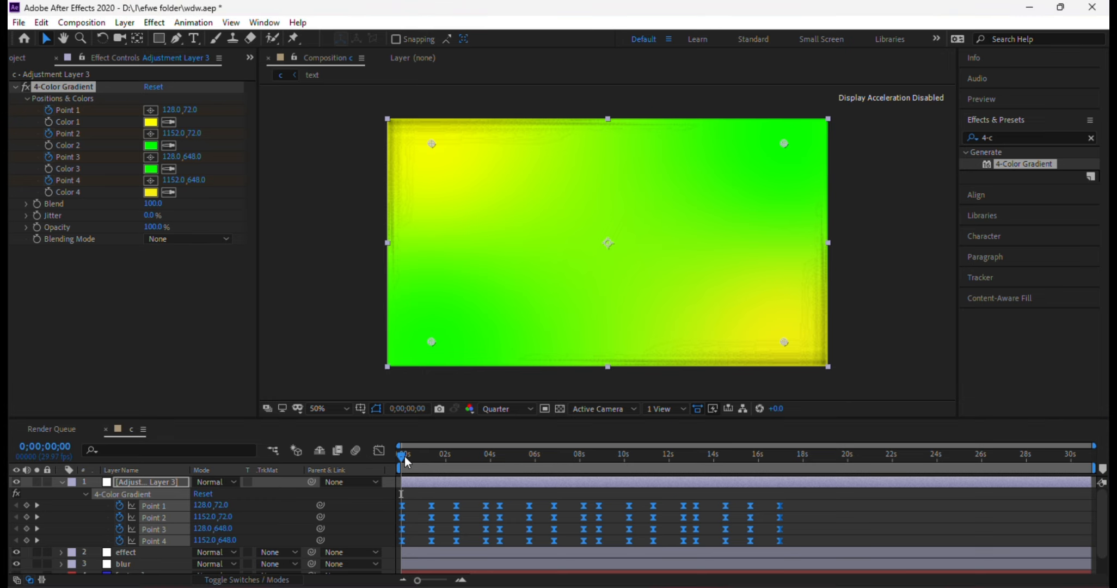
pyautogui.moveTo(402, 461); pyautogui.dragTo(417, 461)
pyautogui.press('space')
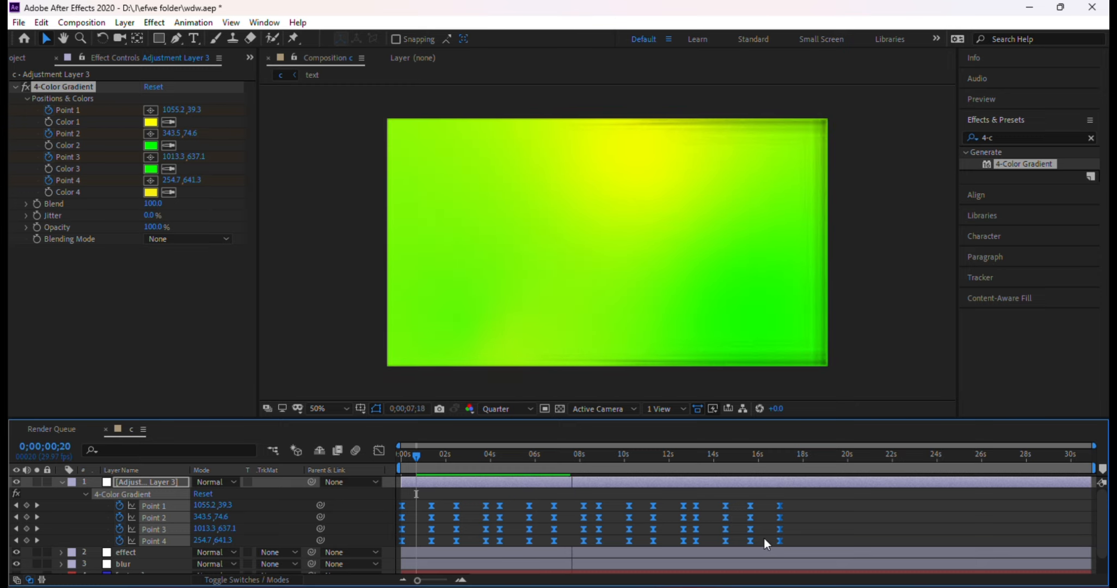
# - Stop the preview and move the second through fifth columns of gradient point keyframes earlier, spacing them about 0.7 seconds apart
pyautogui.press('space')
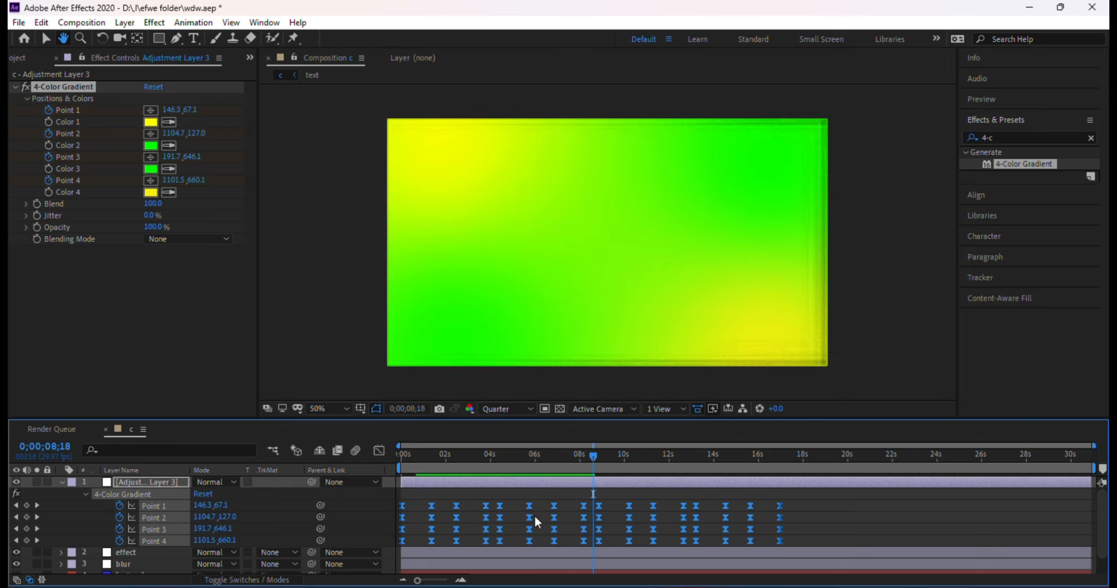
pyautogui.click(442, 544)
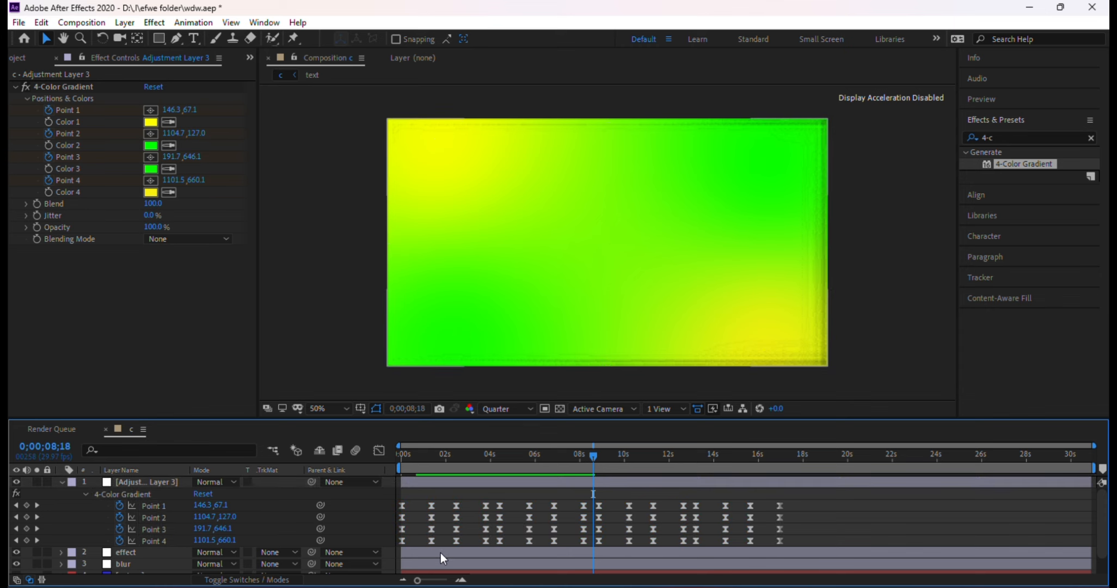
pyautogui.click(441, 553)
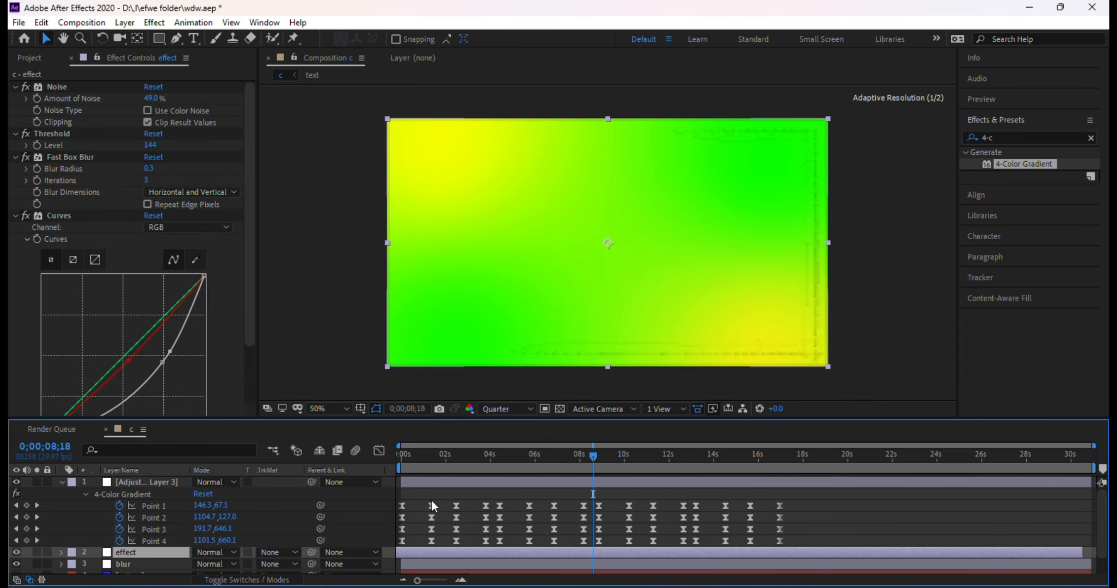
pyautogui.click(420, 499)
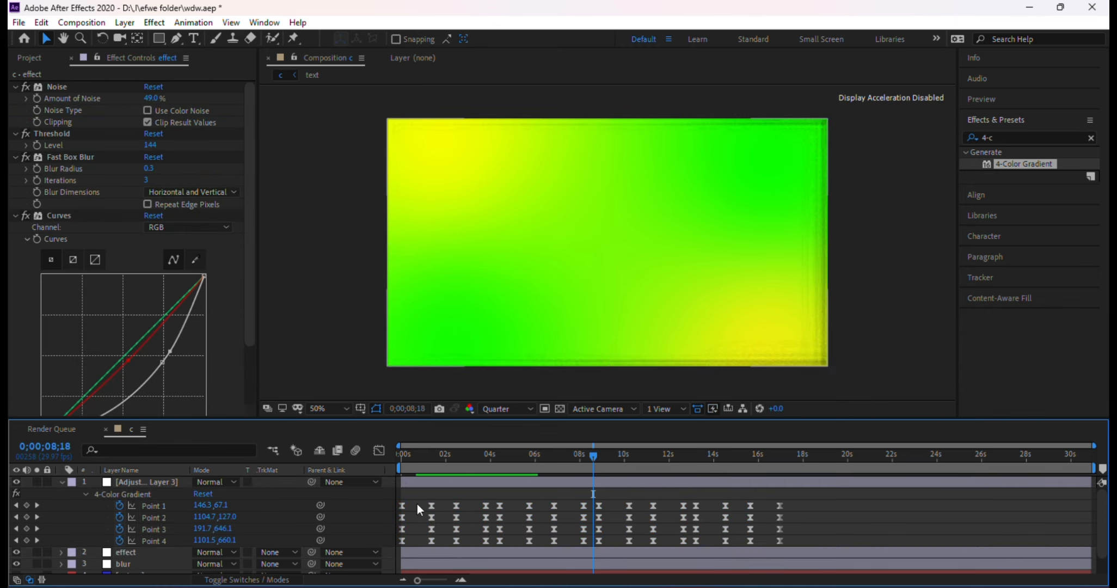
pyautogui.moveTo(419, 501); pyautogui.dragTo(437, 551)
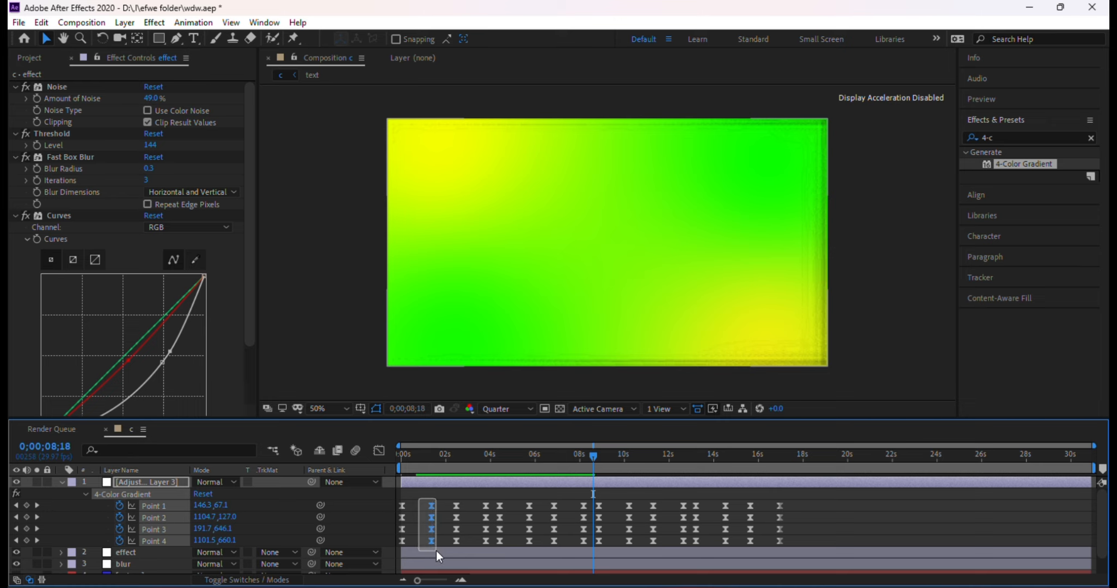
pyautogui.moveTo(432, 507); pyautogui.dragTo(459, 547)
pyautogui.moveTo(455, 509); pyautogui.dragTo(504, 544)
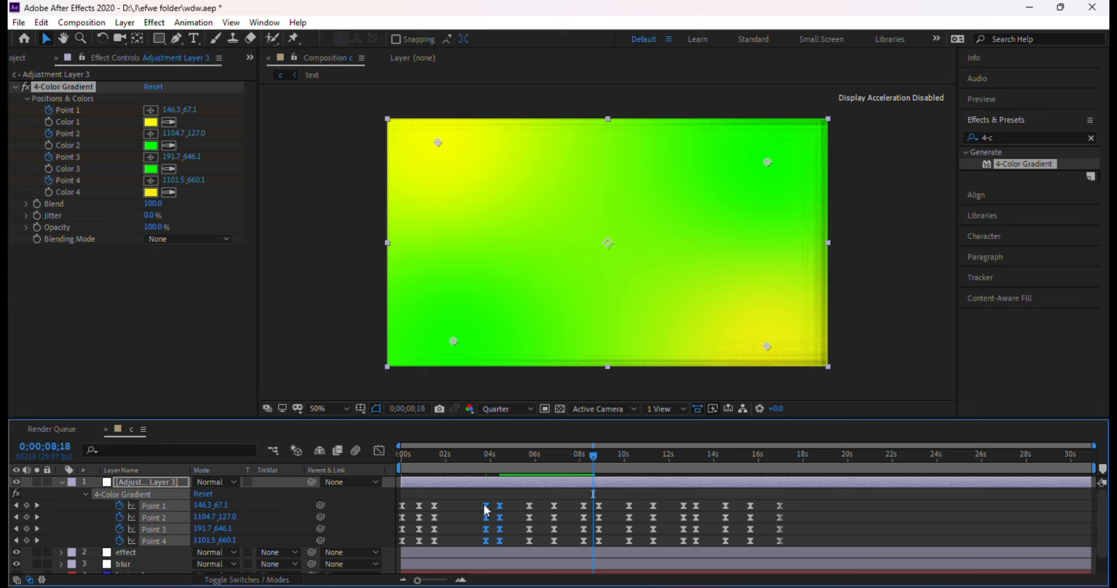
pyautogui.moveTo(480, 505); pyautogui.dragTo(446, 500)
# - Move the sixth through ninth columns of point keyframes earlier so the evenly spaced sequence reaches about 5 seconds
pyautogui.moveTo(522, 501); pyautogui.dragTo(532, 544)
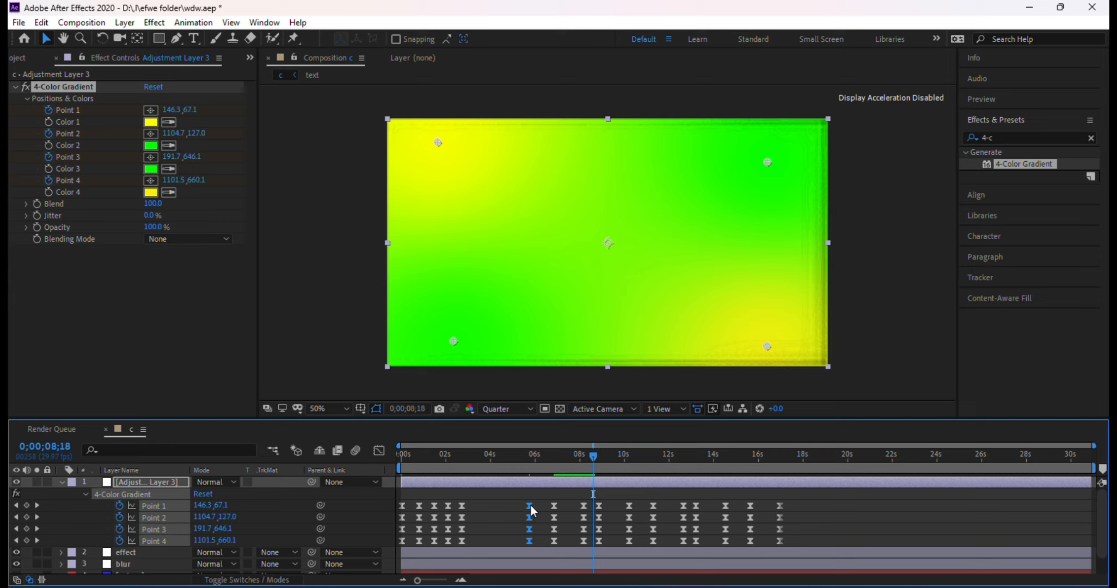
pyautogui.moveTo(531, 506); pyautogui.dragTo(476, 507)
pyautogui.moveTo(544, 502); pyautogui.dragTo(560, 543)
pyautogui.moveTo(553, 507); pyautogui.dragTo(488, 512)
pyautogui.moveTo(574, 503); pyautogui.dragTo(605, 543)
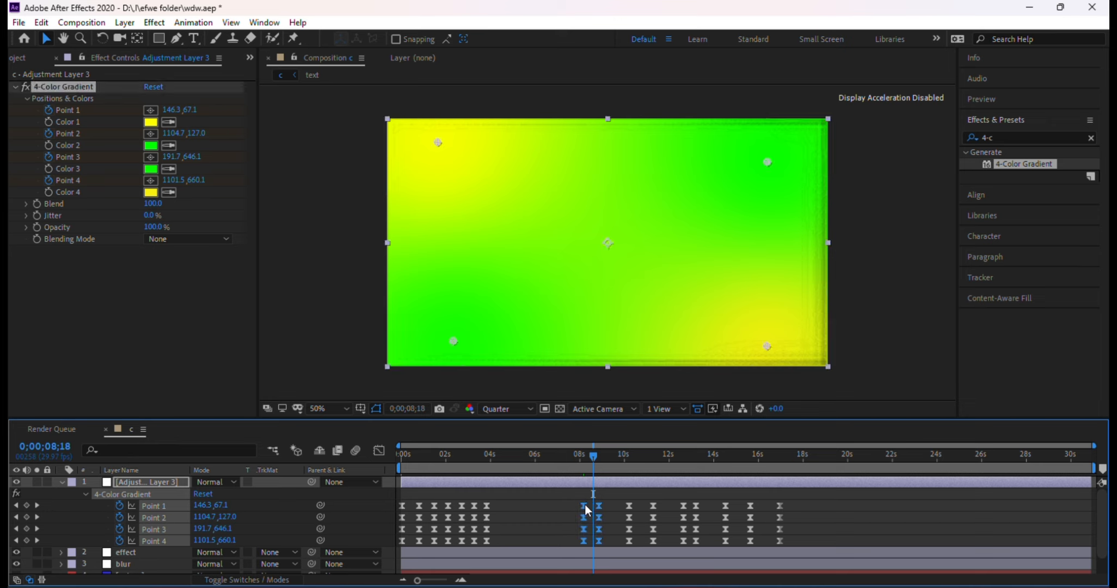
pyautogui.moveTo(585, 503); pyautogui.dragTo(500, 509)
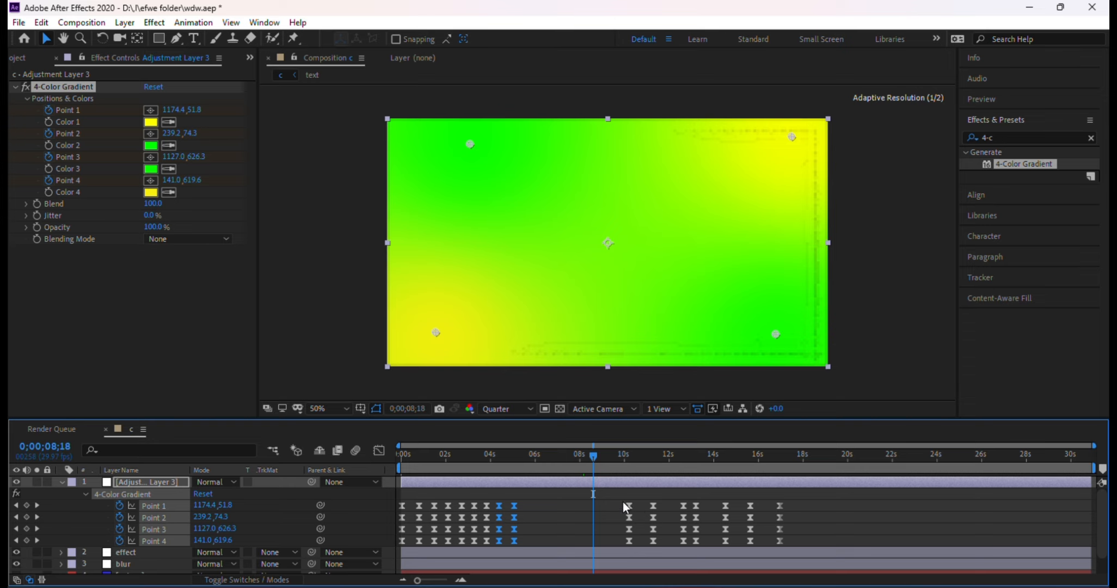
# - Move the remaining columns of point keyframes earlier at the same spacing so the sequence ends at about 9 seconds
pyautogui.moveTo(623, 502); pyautogui.dragTo(632, 542)
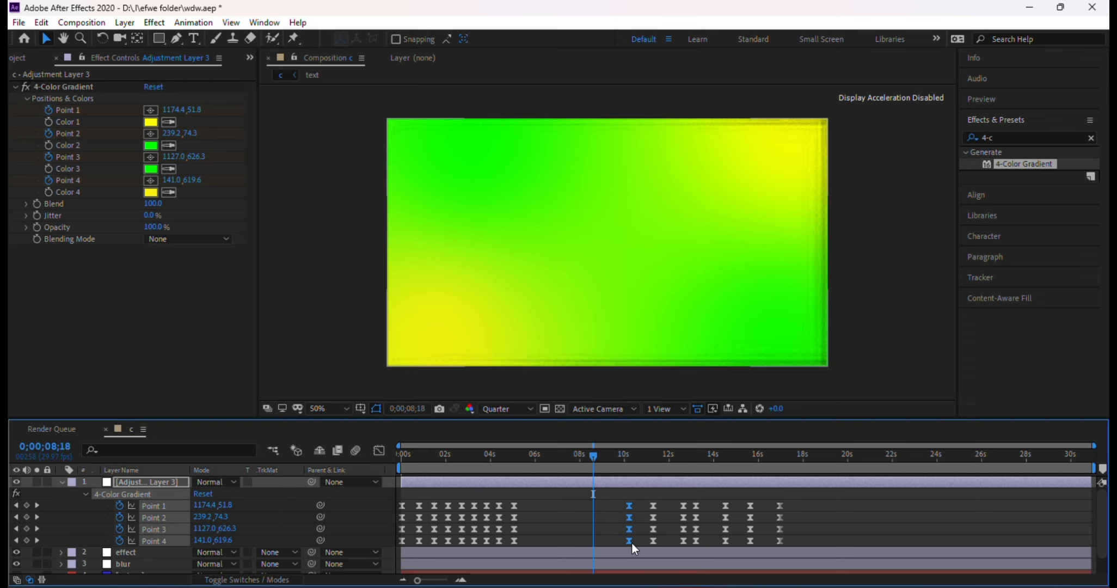
pyautogui.moveTo(631, 504); pyautogui.dragTo(531, 505)
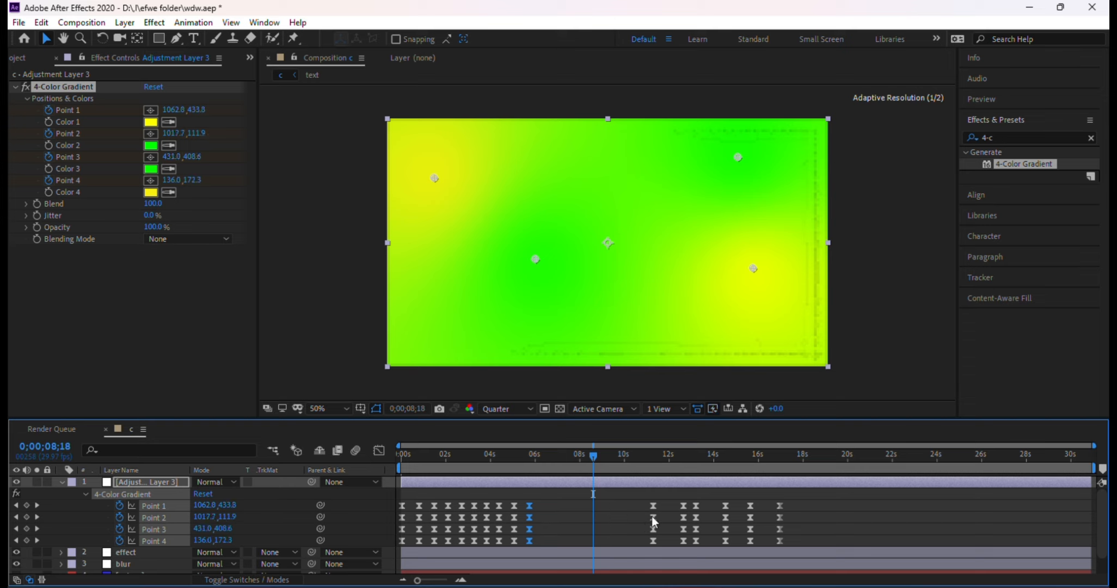
pyautogui.moveTo(646, 501); pyautogui.dragTo(659, 544)
pyautogui.moveTo(651, 505); pyautogui.dragTo(543, 509)
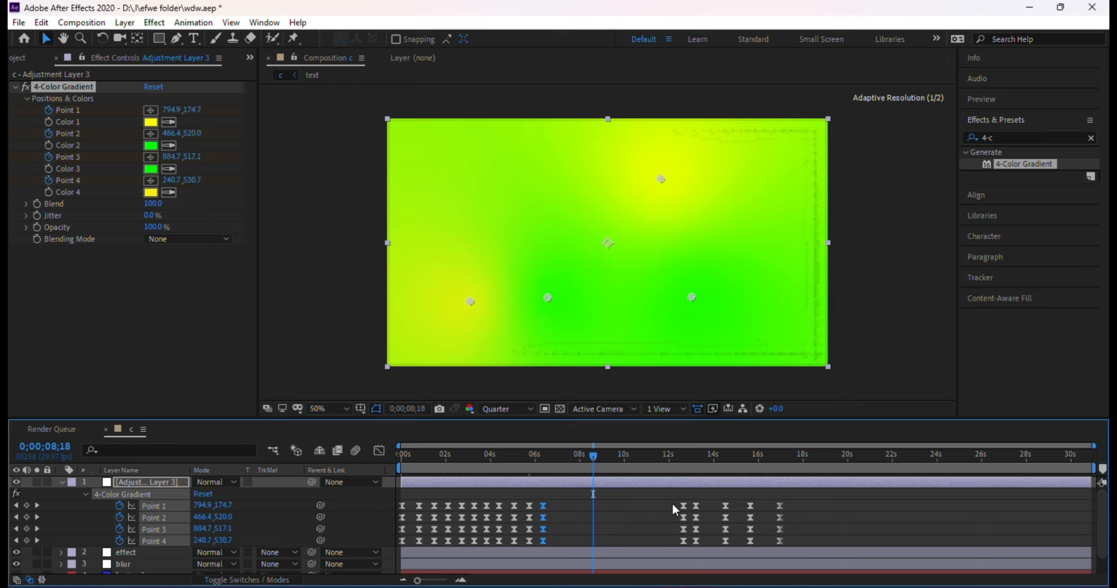
pyautogui.moveTo(675, 501); pyautogui.dragTo(704, 545)
pyautogui.moveTo(685, 507); pyautogui.dragTo(556, 509)
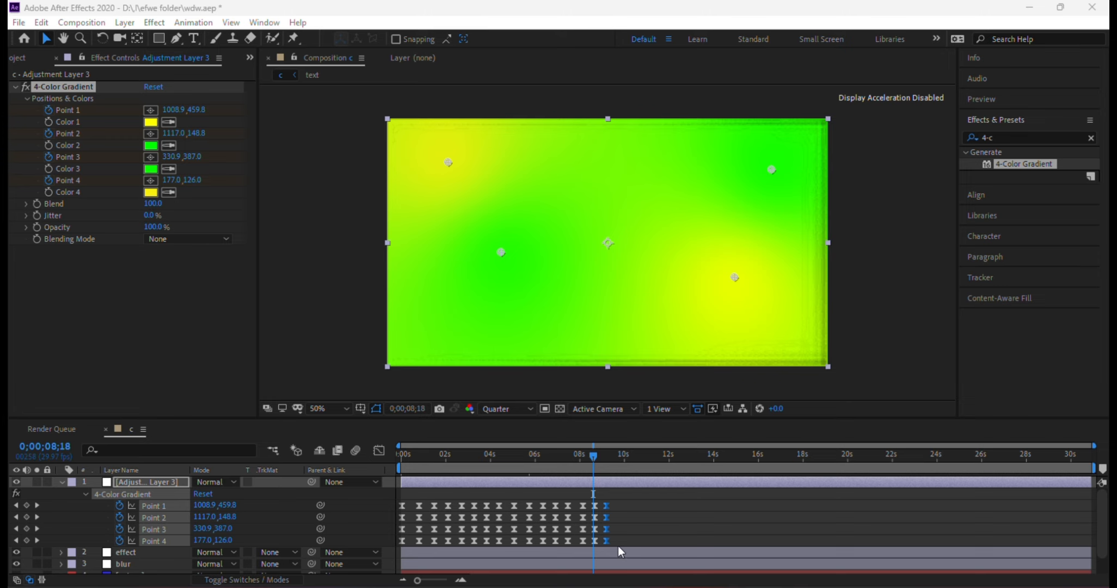
# - Preview the tightened gradient animation from 0;00;01;11 to 0;00;04;00
pyautogui.moveTo(594, 463); pyautogui.dragTo(437, 456)
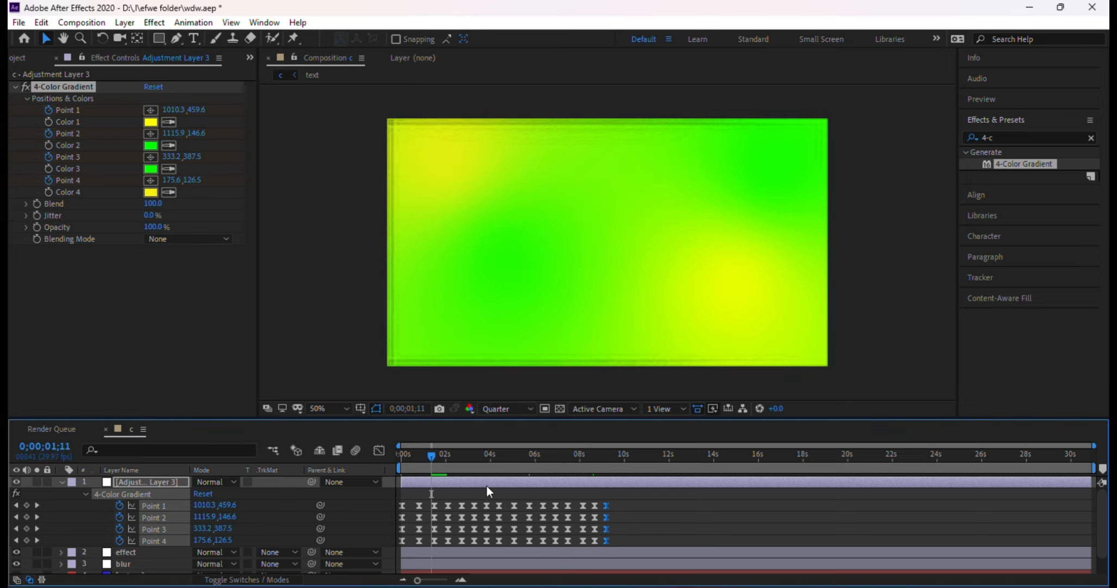
pyautogui.press('space')
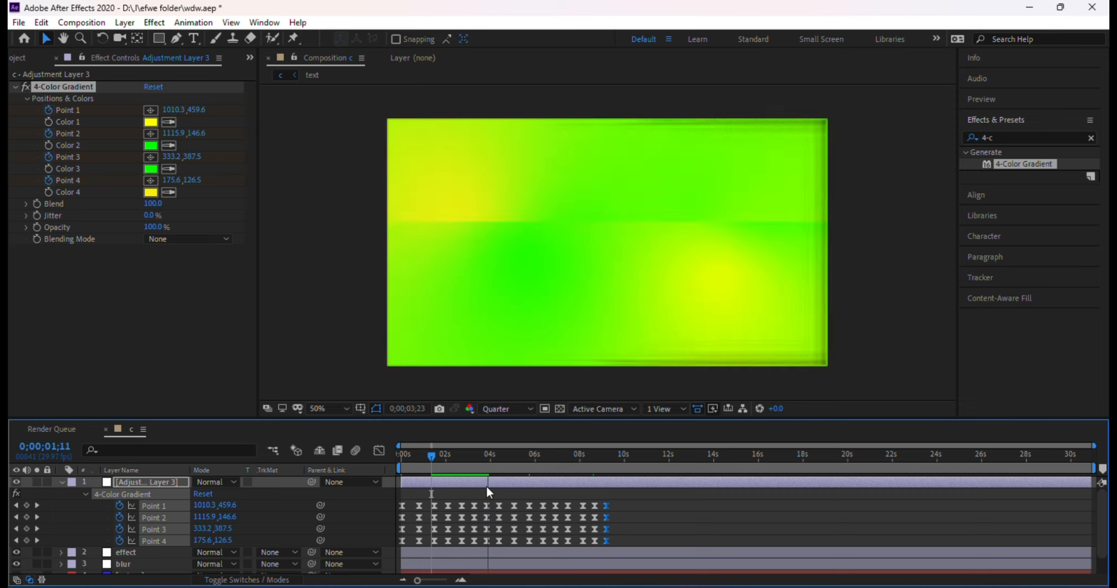
pyautogui.press('space')
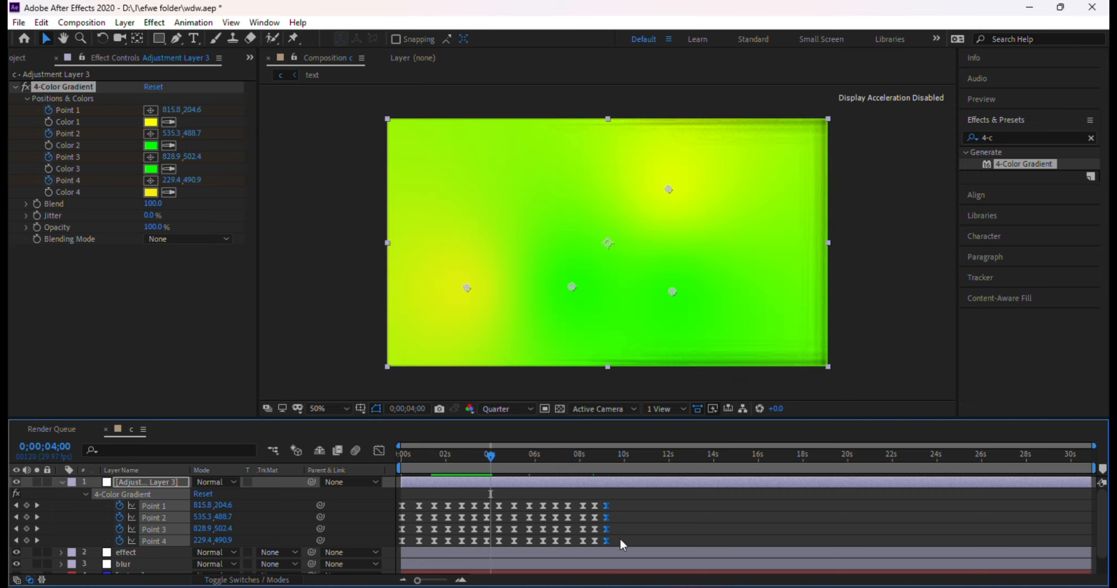
# - Copy all the tightened keyframes of gradient Points 1 to 4 and paste them at 0;00;09;17
pyautogui.moveTo(615, 539); pyautogui.dragTo(395, 492)
pyautogui.click(628, 541)
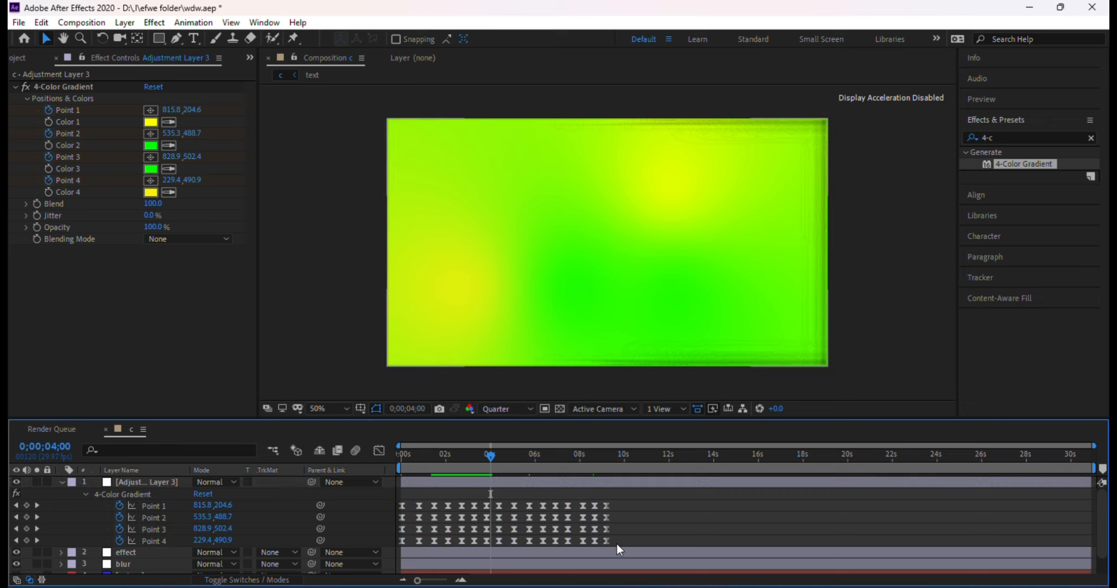
pyautogui.moveTo(620, 543); pyautogui.dragTo(395, 493)
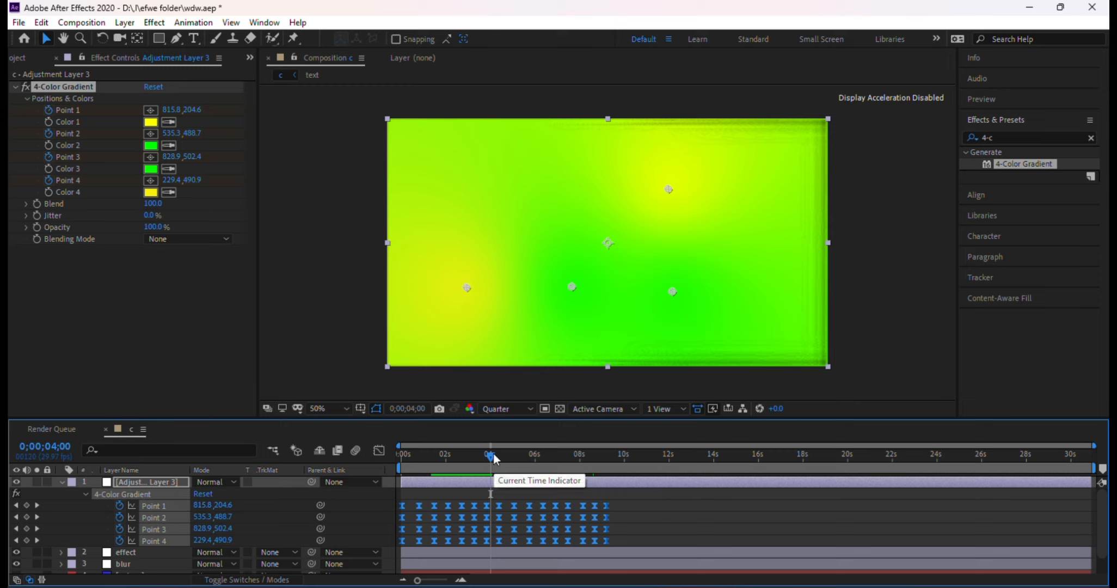
pyautogui.moveTo(490, 456); pyautogui.dragTo(617, 487)
pyautogui.hotkey('ctrl', 'v')
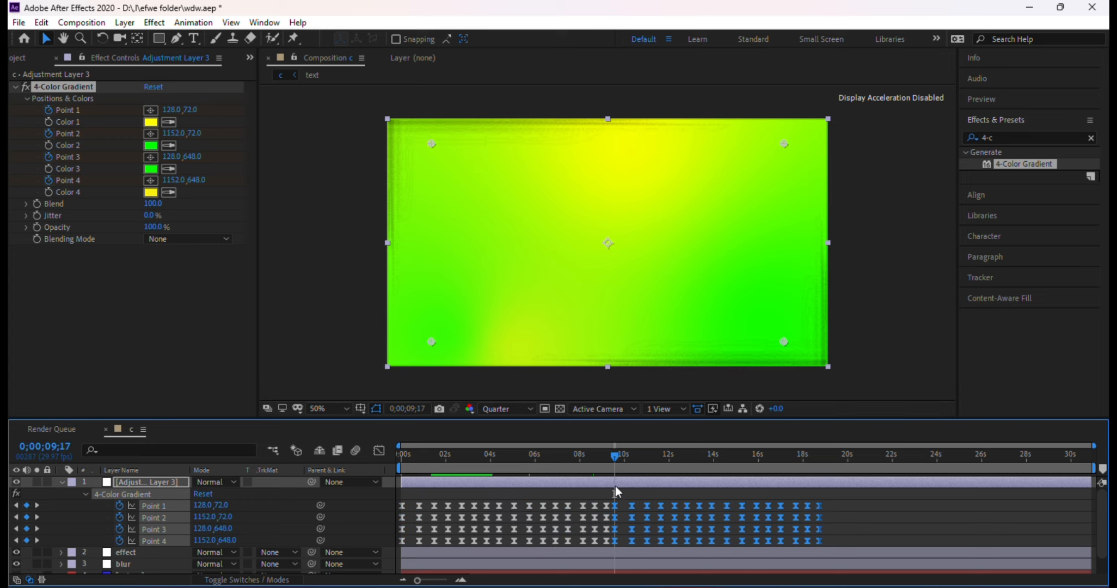
# - Collapse Adjustment Layer 3's properties and toggle its visibility at 0;00;16;05 to inspect the BLUR text beneath it
pyautogui.moveTo(617, 461); pyautogui.dragTo(765, 487)
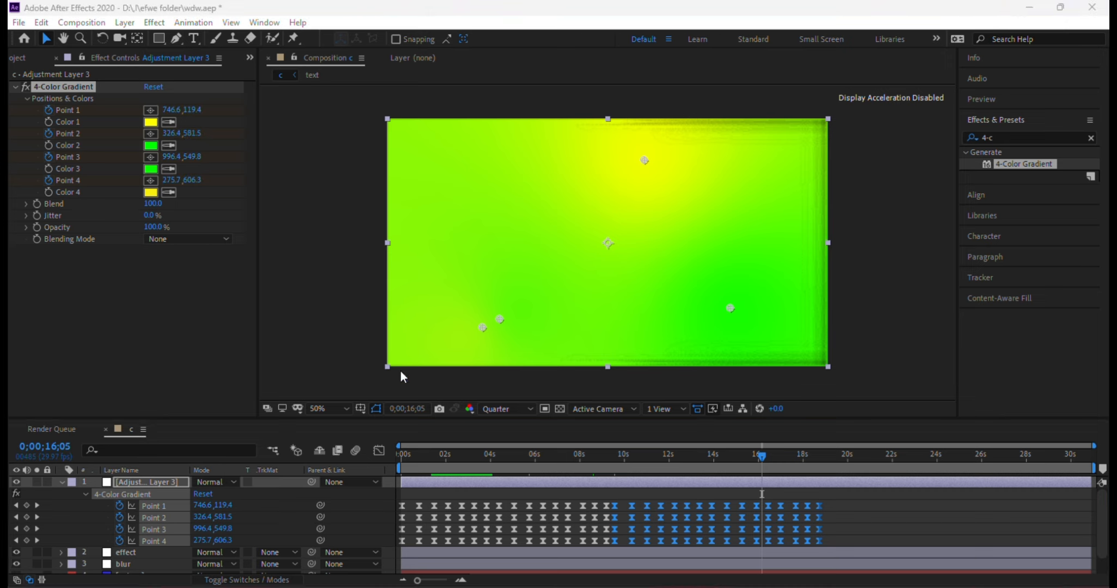
pyautogui.click(65, 482)
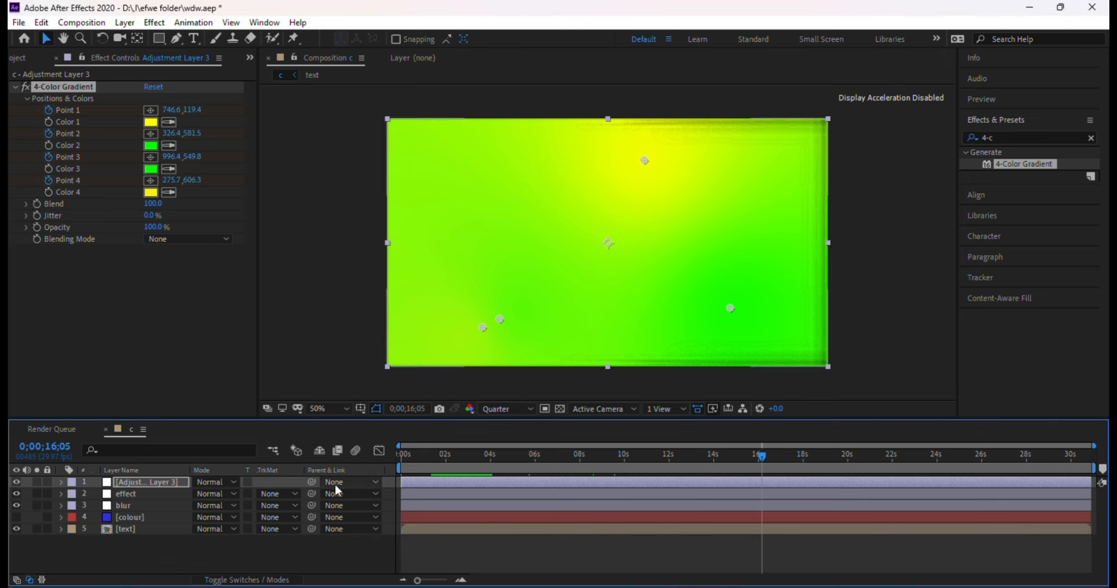
pyautogui.click(17, 482)
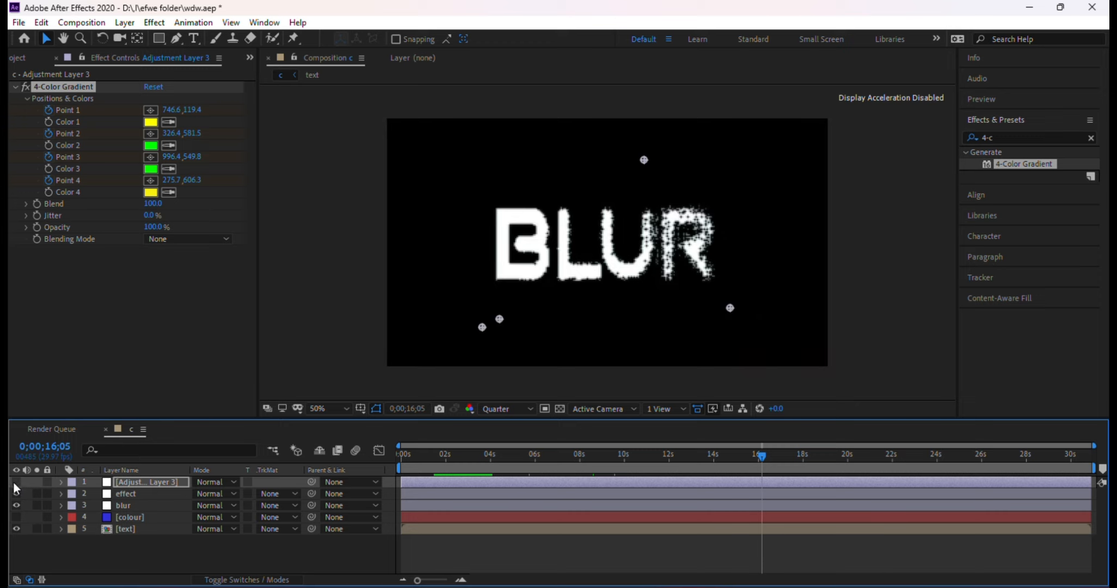
pyautogui.click(17, 482)
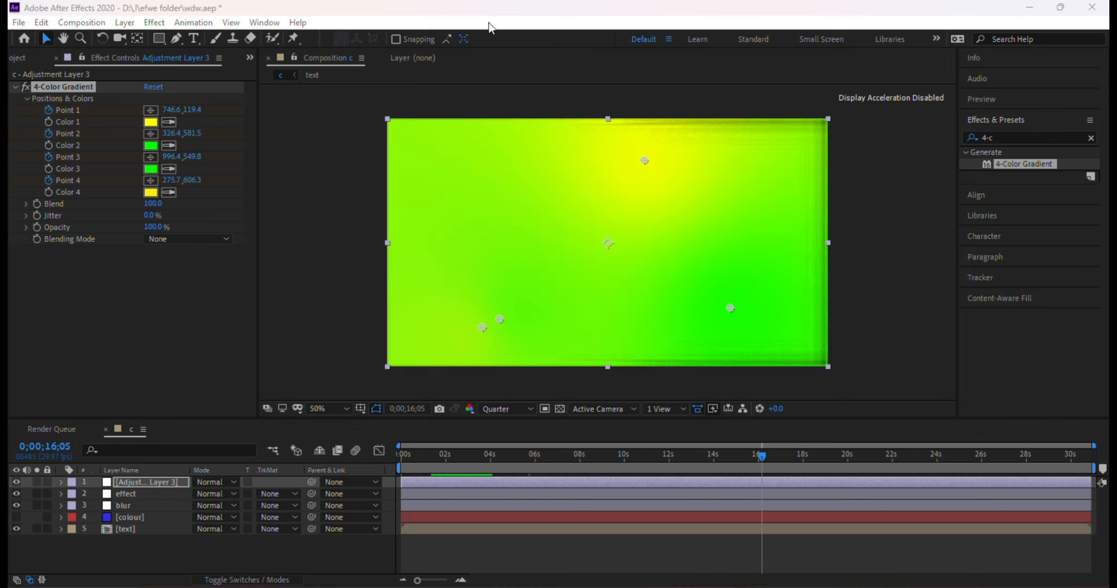
# - At 0;00;04;24, set Adjustment Layer 3's blending mode to Divide and raise the preview resolution to Full
pyautogui.moveTo(756, 458); pyautogui.dragTo(505, 422)
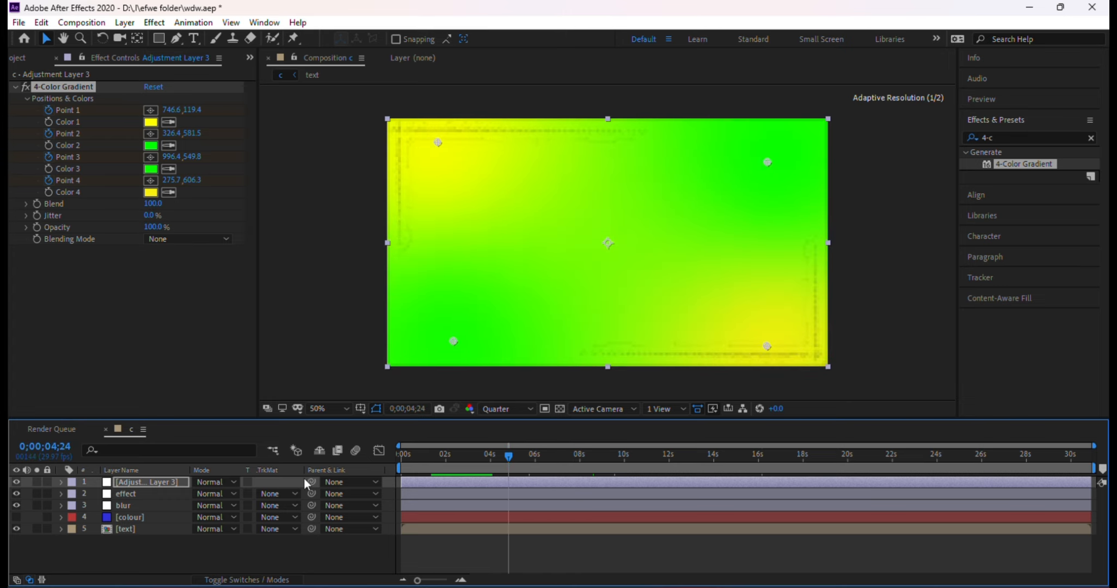
pyautogui.click(217, 483)
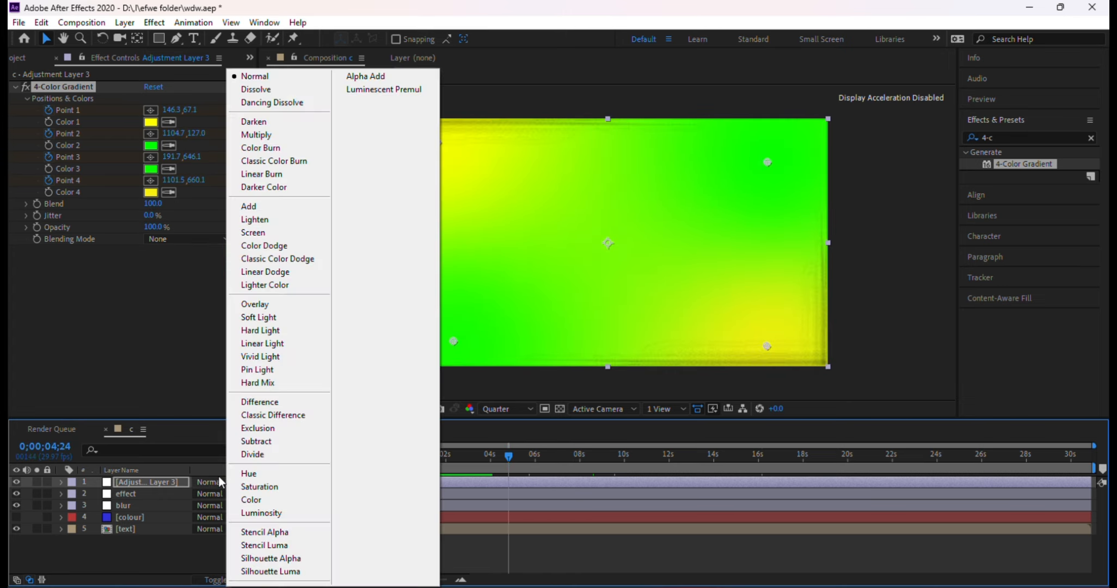
pyautogui.click(276, 455)
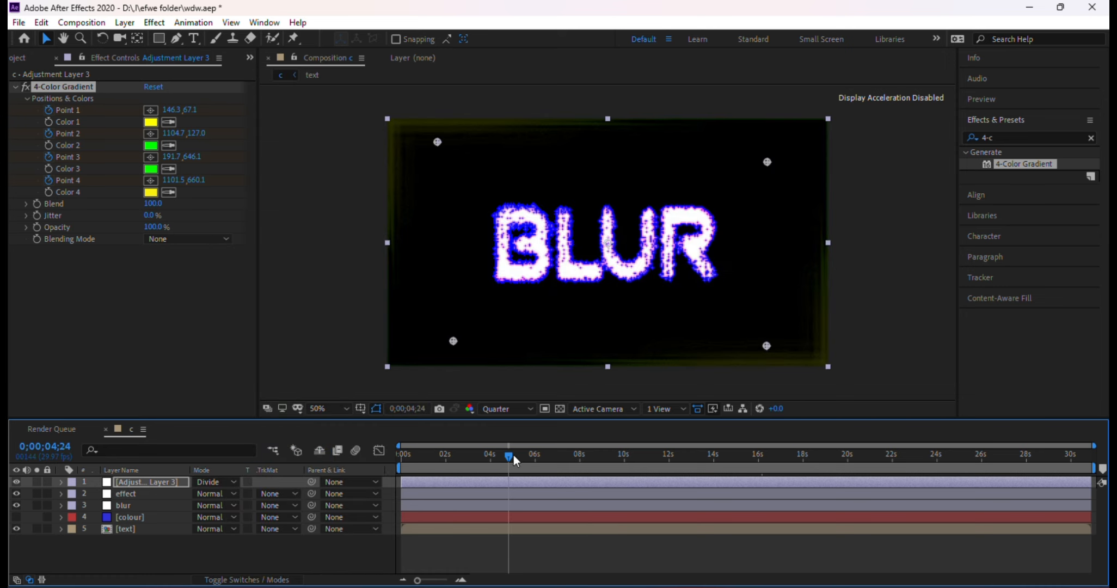
pyautogui.click(504, 409)
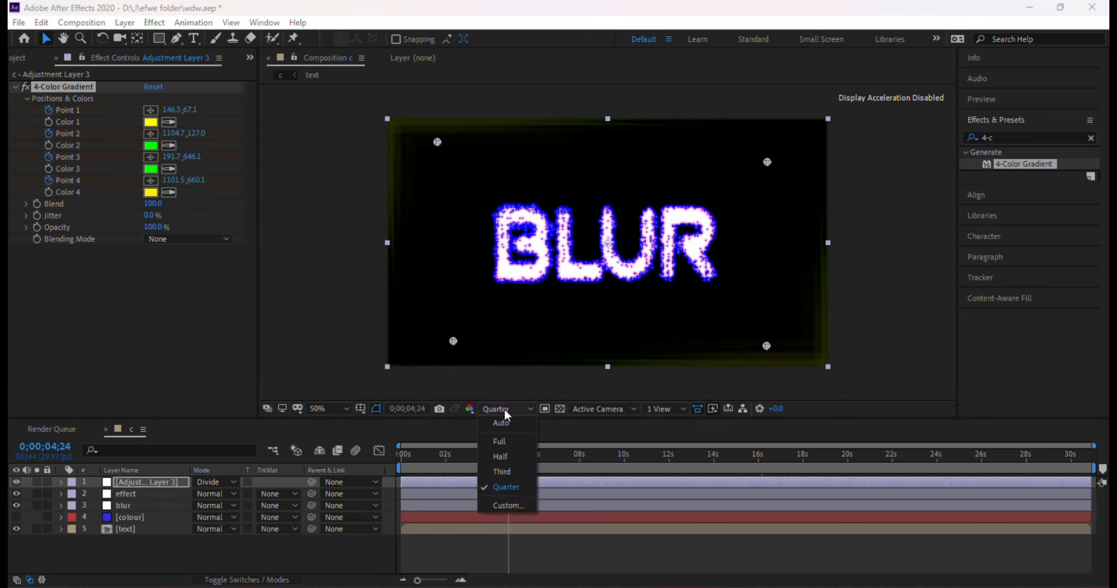
pyautogui.click(511, 441)
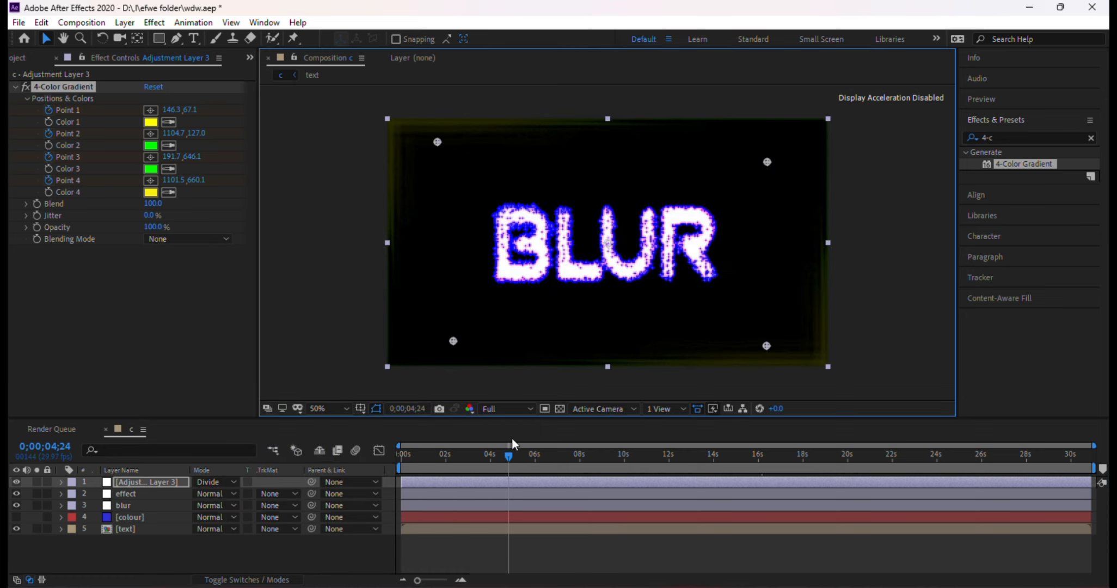
pyautogui.click(508, 476)
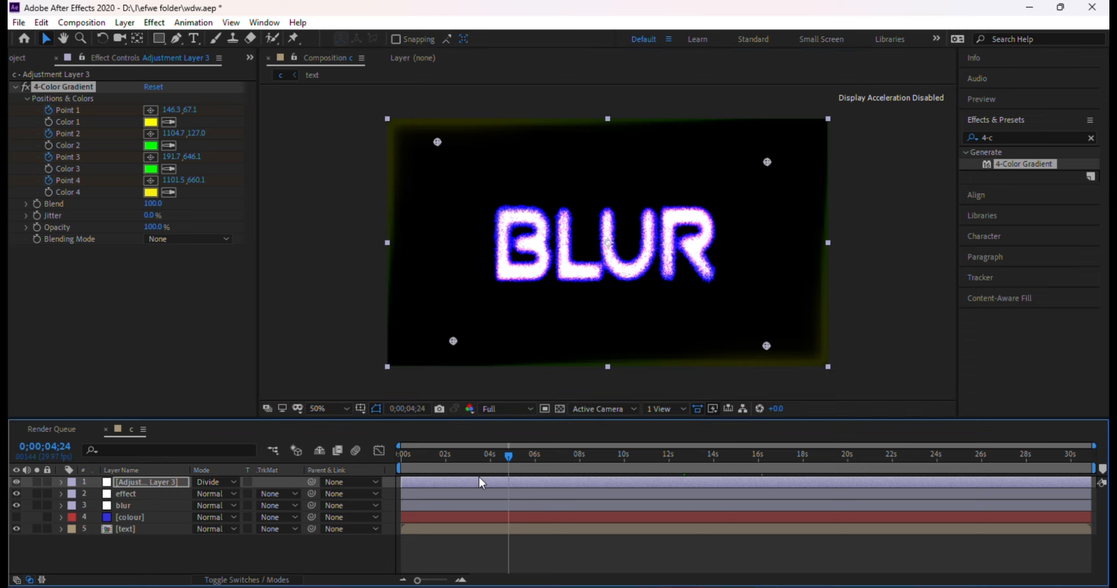
# - Inspect the blended text at 0;00;05;20 and 0;00;04;00, toggling Adjustment Layer 3's visibility to compare it with the uncolored version
pyautogui.moveTo(509, 457)
pyautogui.mouseDown()
pyautogui.moveTo(551, 463)
pyautogui.moveTo(527, 464)
pyautogui.mouseUp()
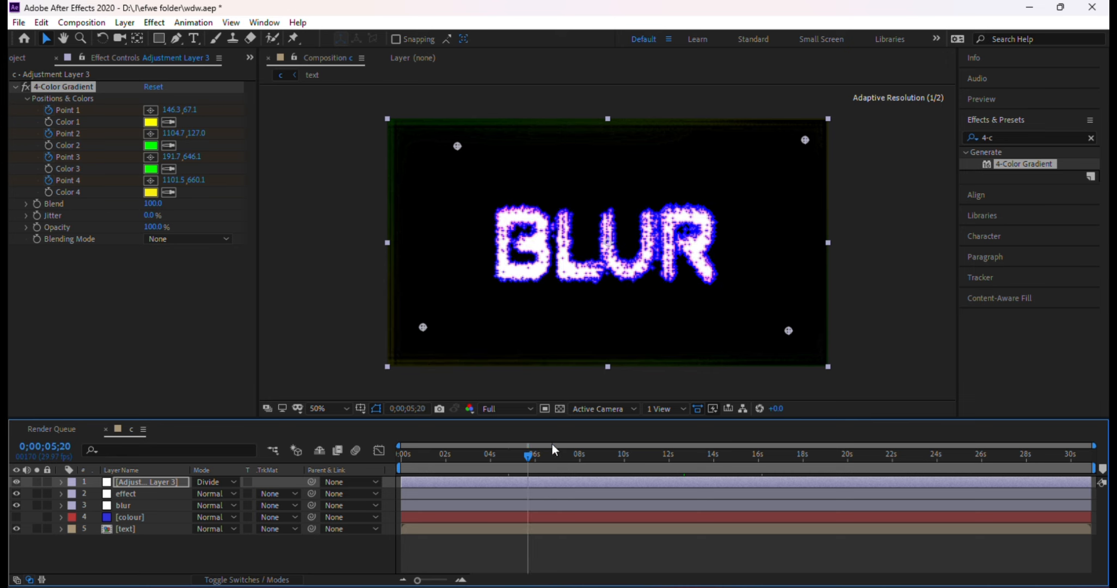
pyautogui.click(847, 201)
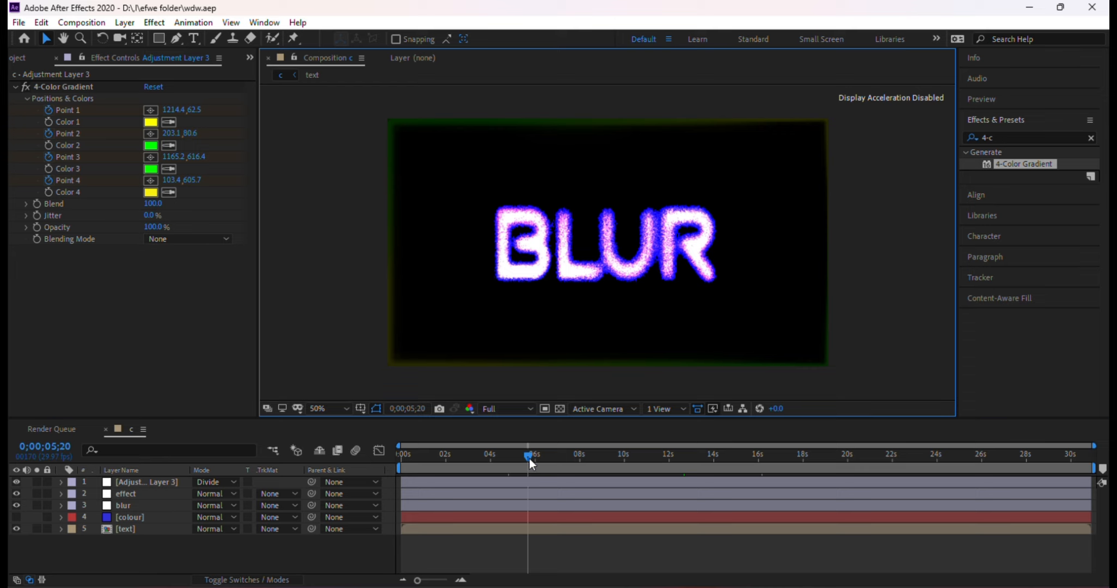
pyautogui.moveTo(528, 458); pyautogui.dragTo(491, 457)
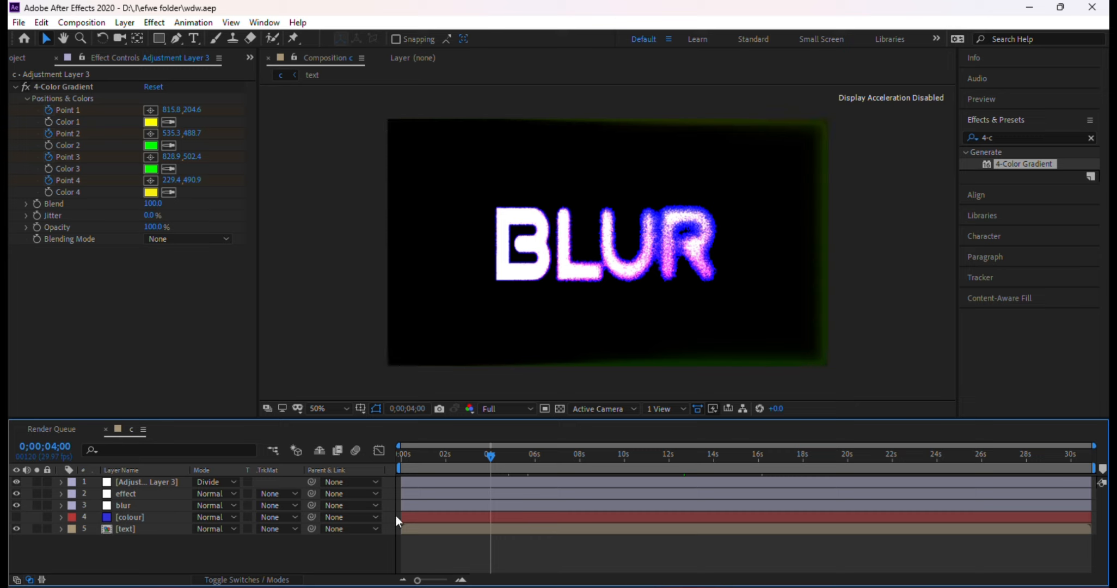
pyautogui.click(442, 485)
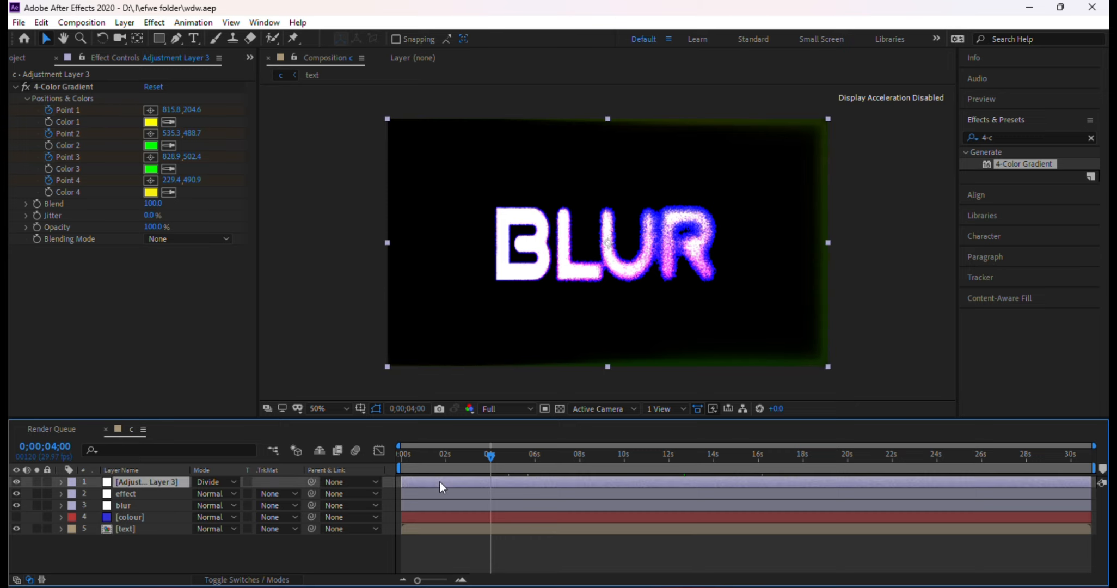
pyautogui.click(16, 482)
pyautogui.click(16, 481)
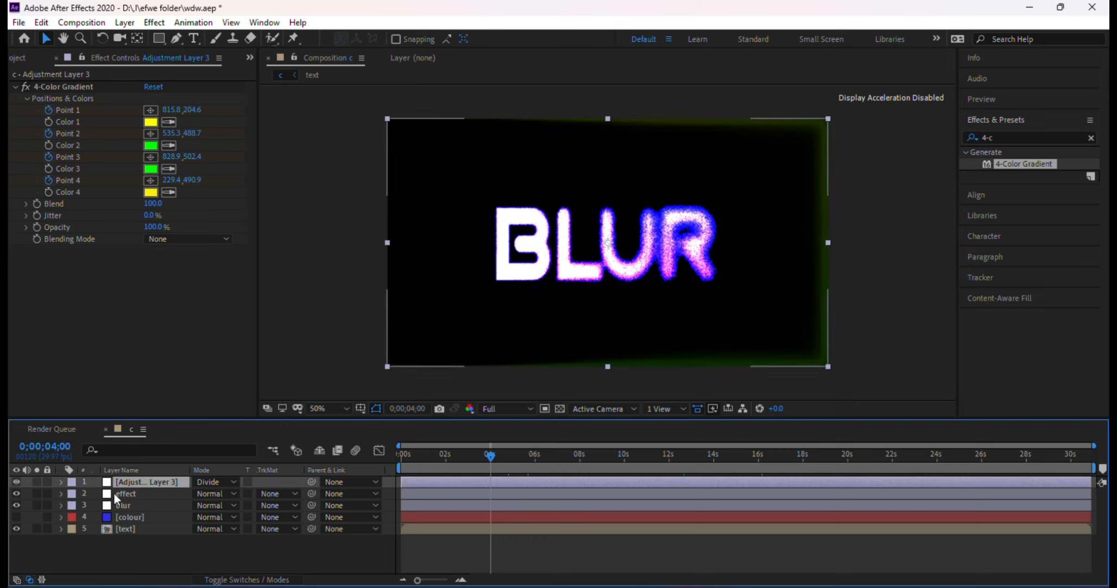